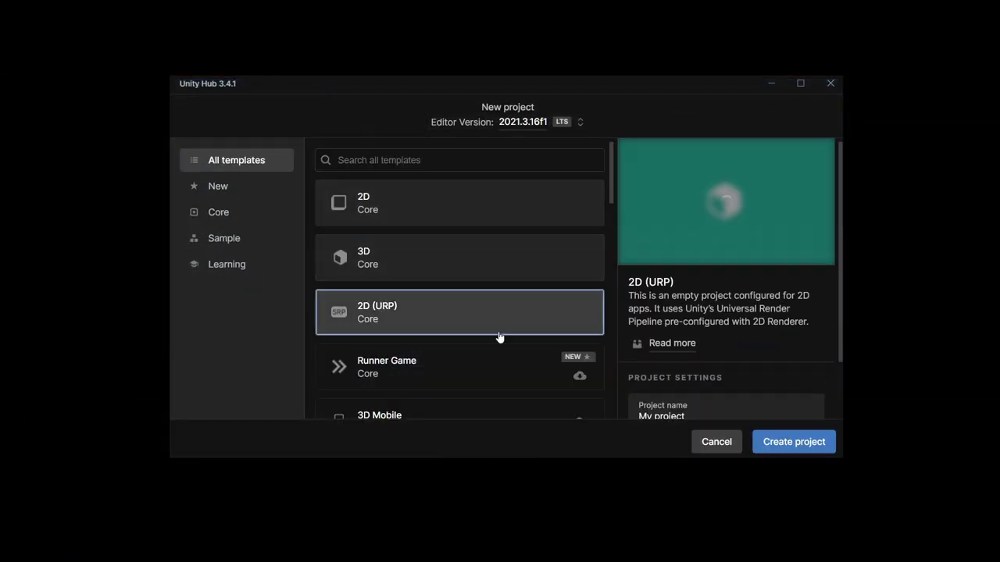
Name the new 2D (URP) project Hill Climb Racing
{"action": "scroll", "coordinate": [709, 344], "scroll_direction": "down", "scroll_amount": 2}
{"action": "left_click", "coordinate": [709, 352]}
{"action": "key", "text": "BackSpace"}
{"action": "key", "text": "BackSpace"}
{"action": "key", "text": "BackSpace"}
{"action": "key", "text": "BackSpace"}
{"action": "key", "text": "BackSpace"}
{"action": "key", "text": "BackSpace"}
{"action": "key", "text": "BackSpace"}
{"action": "key", "text": "BackSpace"}
{"action": "key", "text": "BackSpace"}
{"action": "key", "text": "BackSpace"}
{"action": "type", "text": "Hill Climb Racing"}
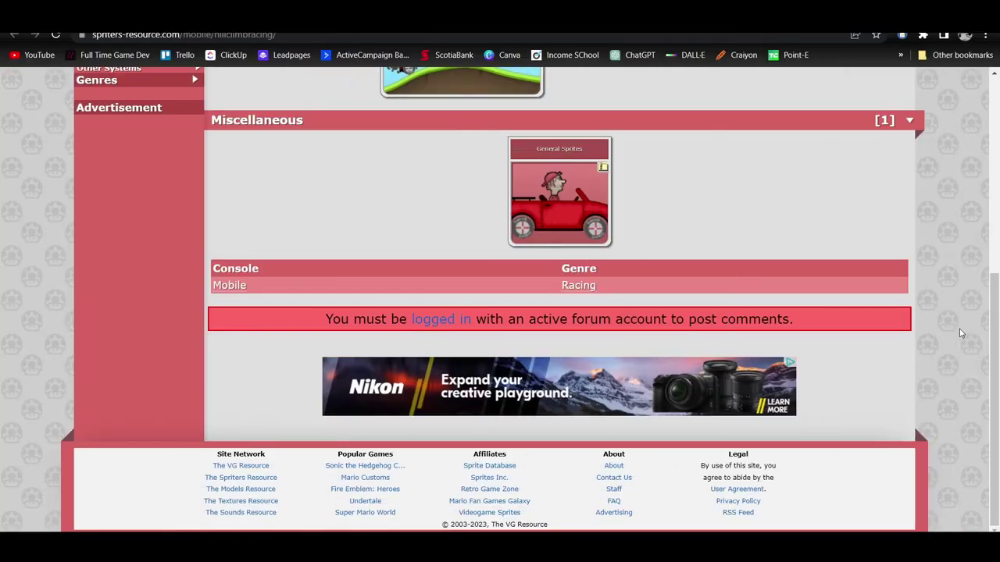
In the browser, download the General Sprites ZIP archive from the Hill Climb Racing page of The Spriters Resource
{"action": "left_click", "coordinate": [559, 191]}
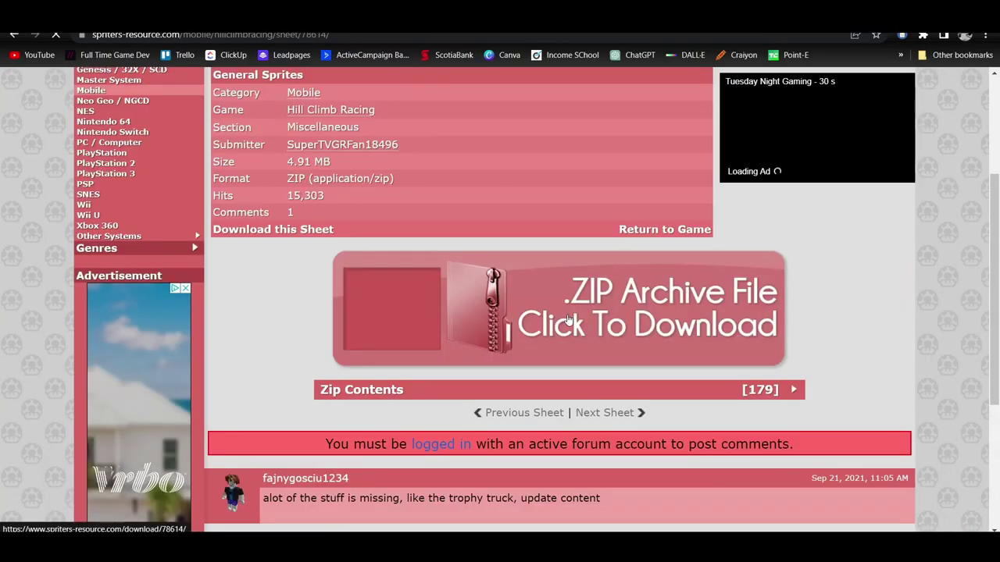
{"action": "left_click", "coordinate": [558, 307]}
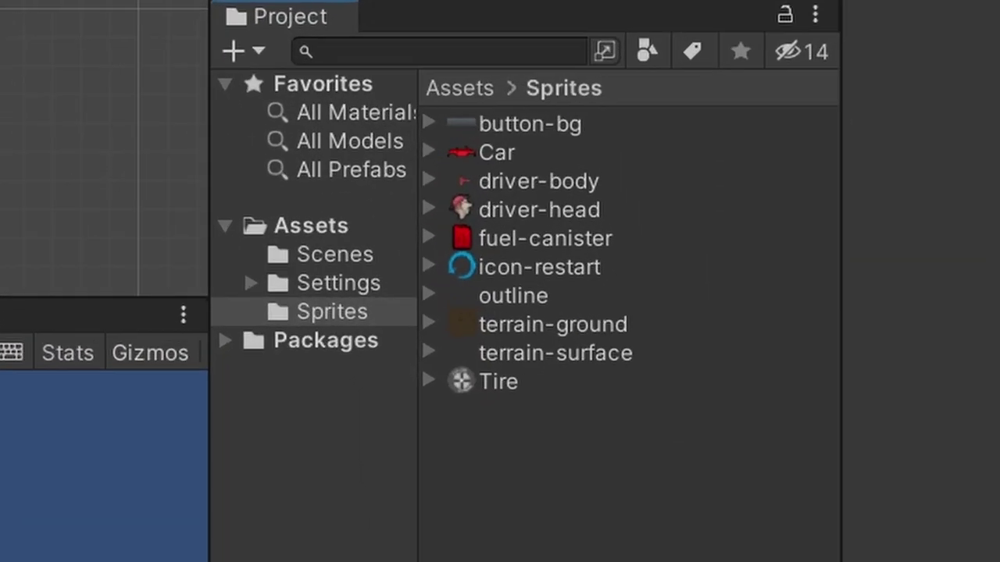
Set the terrain-ground and terrain-surface textures to mesh type Full Rect and wrap mode Repeat
{"action": "left_click", "coordinate": [539, 338]}
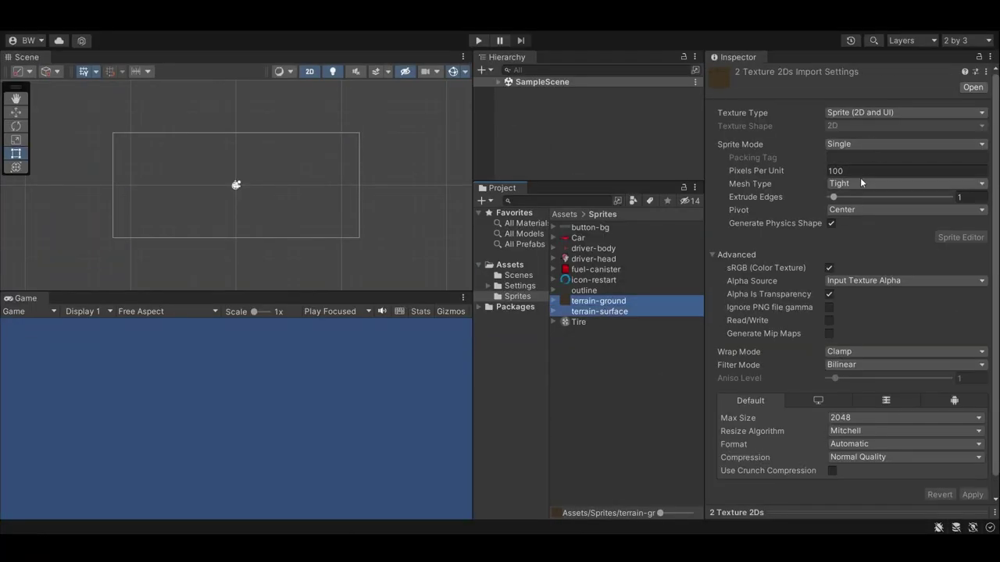
{"action": "left_click", "coordinate": [847, 185]}
{"action": "left_click", "coordinate": [861, 198]}
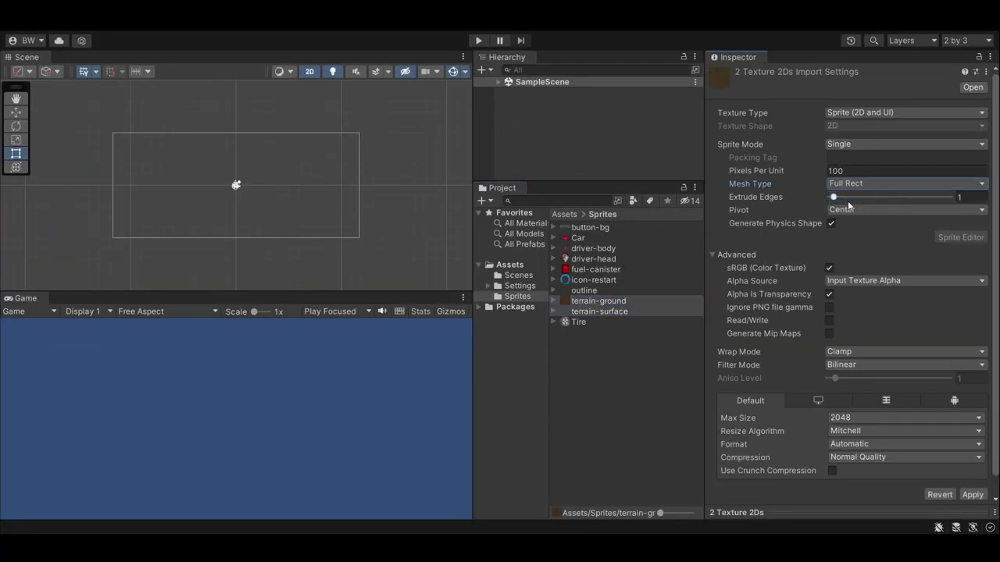
{"action": "left_click", "coordinate": [835, 354]}
{"action": "left_click", "coordinate": [846, 366]}
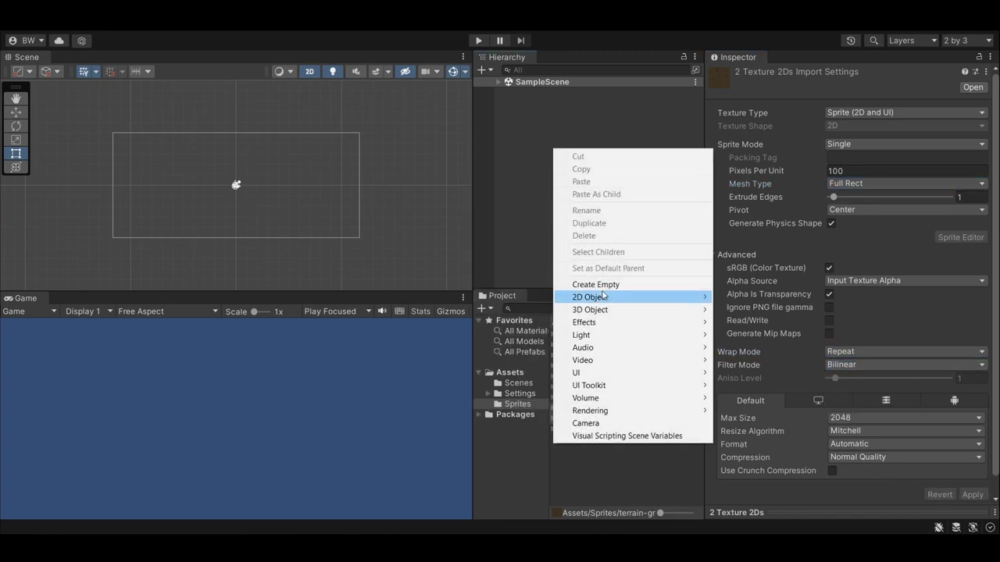
Create an empty VEHICLE object and parent the Car, driver-body, driver-head and two Tire sprites under it
{"action": "left_click", "coordinate": [598, 282]}
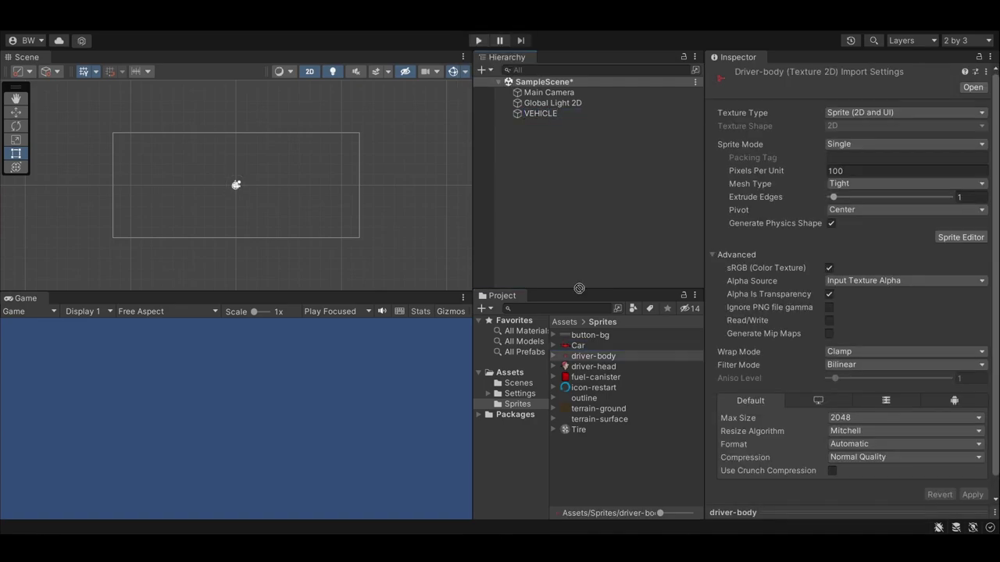
{"action": "left_click_drag", "start_coordinate": [578, 345], "coordinate": [582, 254]}
{"action": "left_click_drag", "start_coordinate": [593, 367], "coordinate": [578, 250]}
{"action": "left_click_drag", "start_coordinate": [578, 430], "coordinate": [551, 251]}
{"action": "left_click", "coordinate": [531, 125], "text": "shift"}
{"action": "left_click_drag", "start_coordinate": [534, 136], "coordinate": [539, 114]}
Rename the two tire objects FRONTTire and BACKTire
{"action": "left_click", "coordinate": [545, 157]}
{"action": "left_click", "coordinate": [801, 75]}
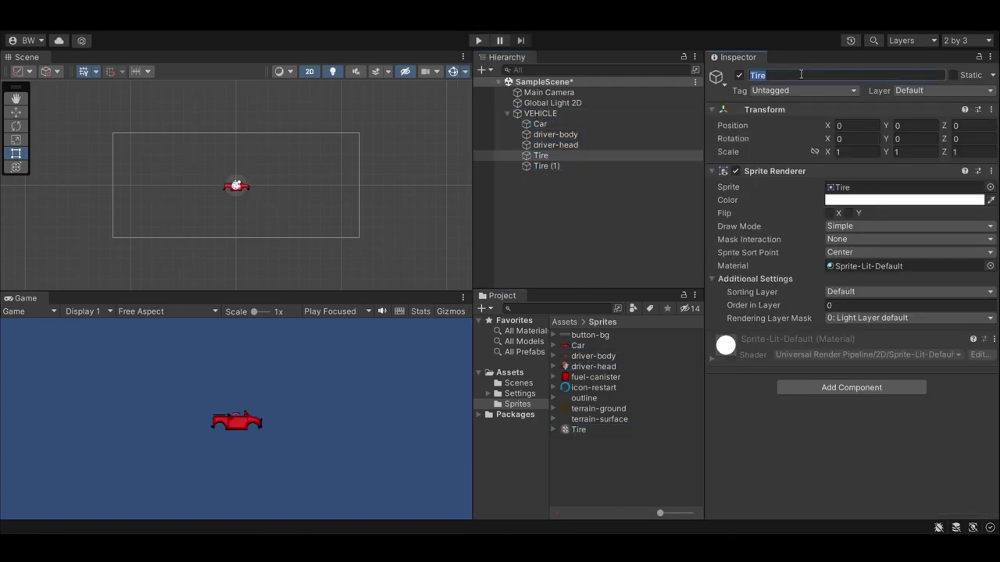
{"action": "type", "text": "front"}
{"action": "type", "text": "FRONTTire"}
{"action": "key", "text": "Return"}
{"action": "left_click", "coordinate": [547, 166]}
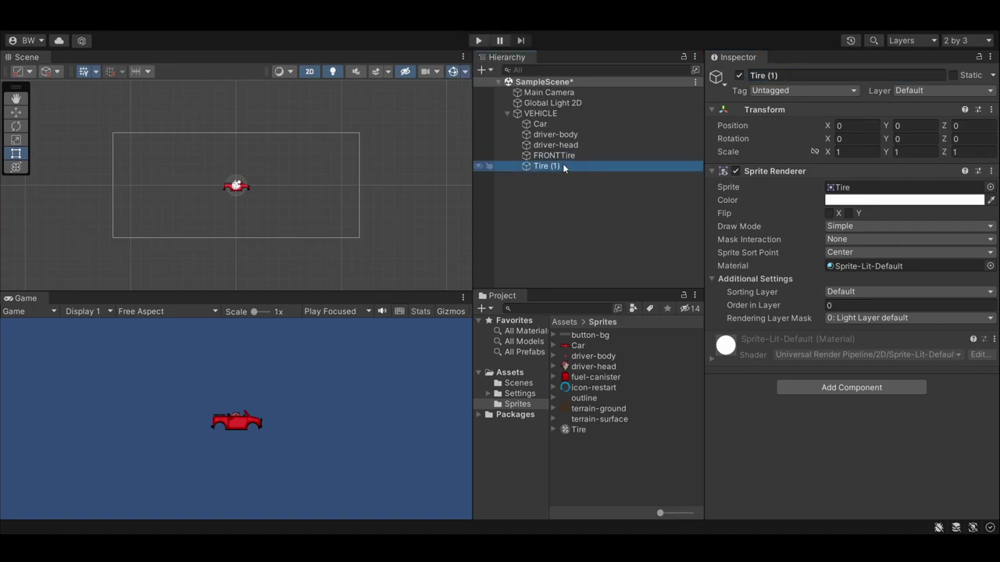
{"action": "left_click", "coordinate": [801, 74]}
{"action": "type", "text": "BACKTire"}
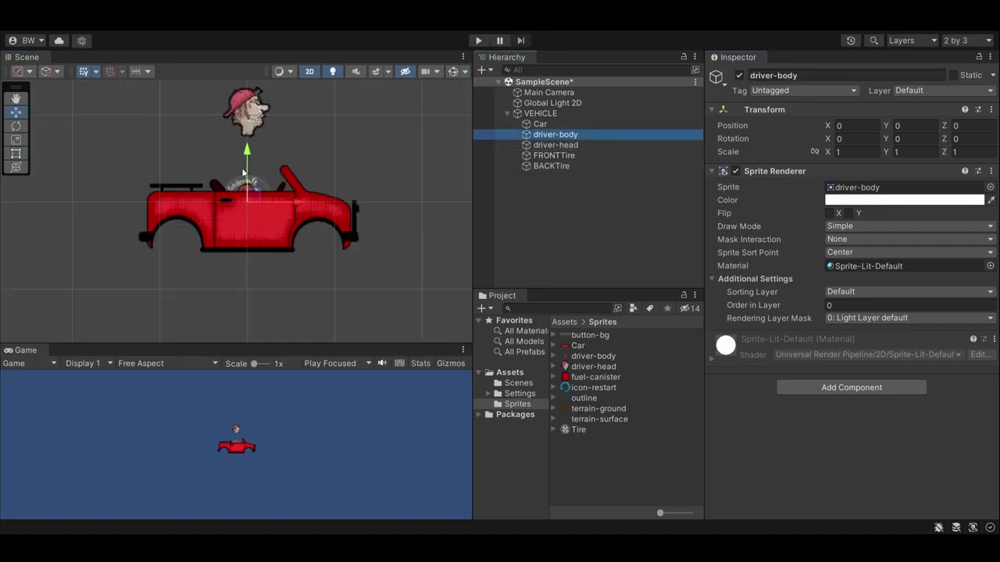
Move driver-body to about Y 0.203, driver-head to about Y 0.616, and both tires into the wheel arches at Y -0.55
{"action": "left_click_drag", "start_coordinate": [247, 172], "coordinate": [246, 146]}
{"action": "left_click", "coordinate": [556, 145]}
{"action": "left_click_drag", "start_coordinate": [247, 98], "coordinate": [247, 130]}
{"action": "left_click", "coordinate": [554, 156]}
{"action": "left_click_drag", "start_coordinate": [252, 197], "coordinate": [226, 250]}
{"action": "left_click", "coordinate": [553, 166]}
{"action": "left_click", "coordinate": [911, 125]}
Go through the sorting order of the vehicle's sprites and set Order in Layer to 1 for FRONTTire and BACKTire
{"action": "left_click", "coordinate": [586, 124]}
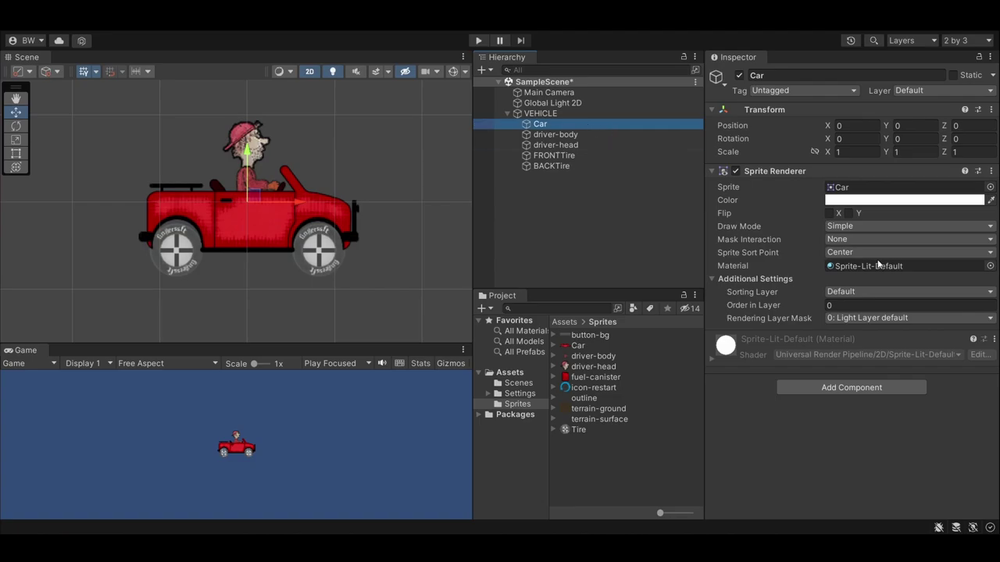
{"action": "left_click", "coordinate": [575, 135]}
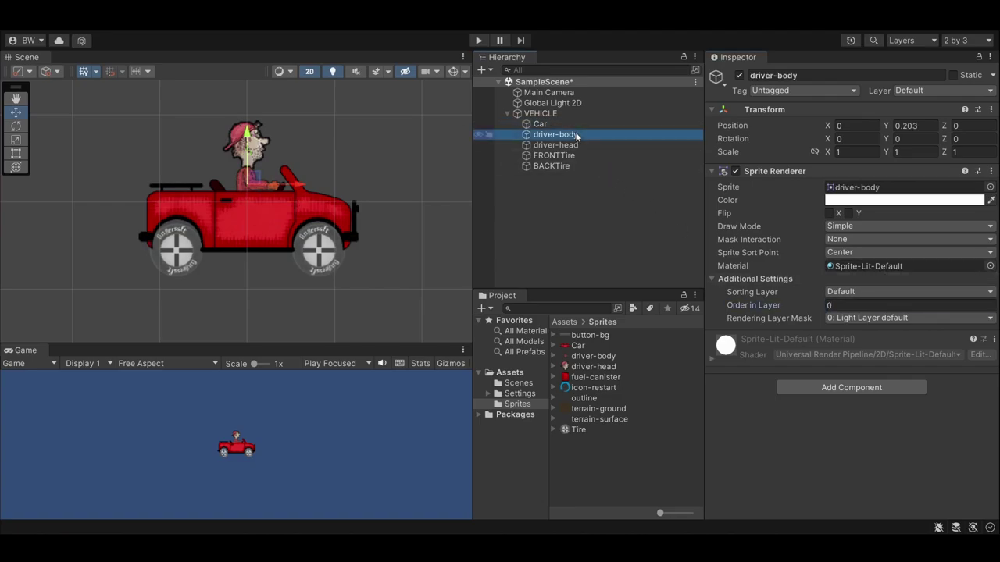
{"action": "left_click", "coordinate": [564, 145]}
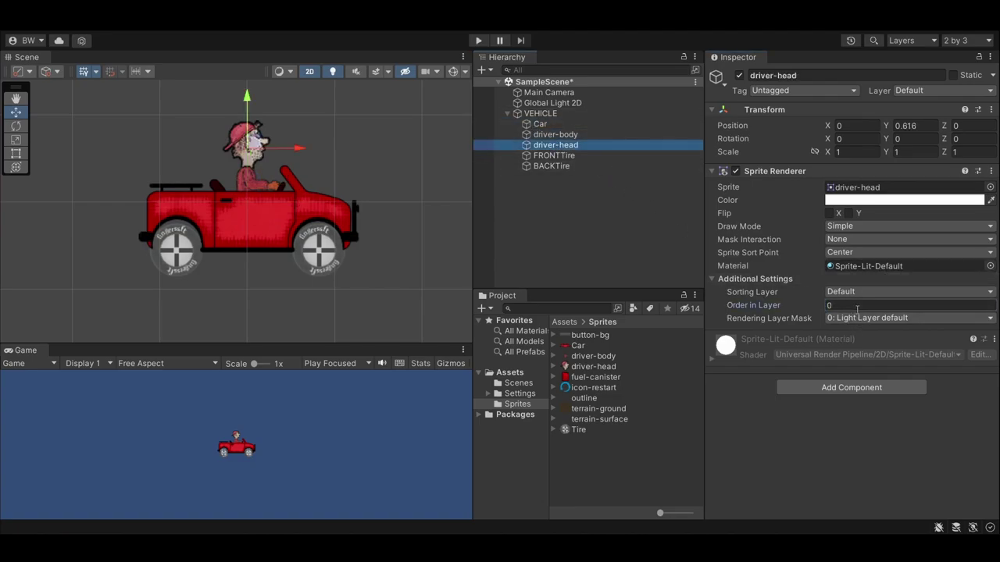
{"action": "left_click", "coordinate": [554, 155]}
{"action": "left_click", "coordinate": [552, 166], "text": "shift"}
Create a 2D square sprite in the scene and name it TESTGROUND
{"action": "right_click", "coordinate": [574, 223]}
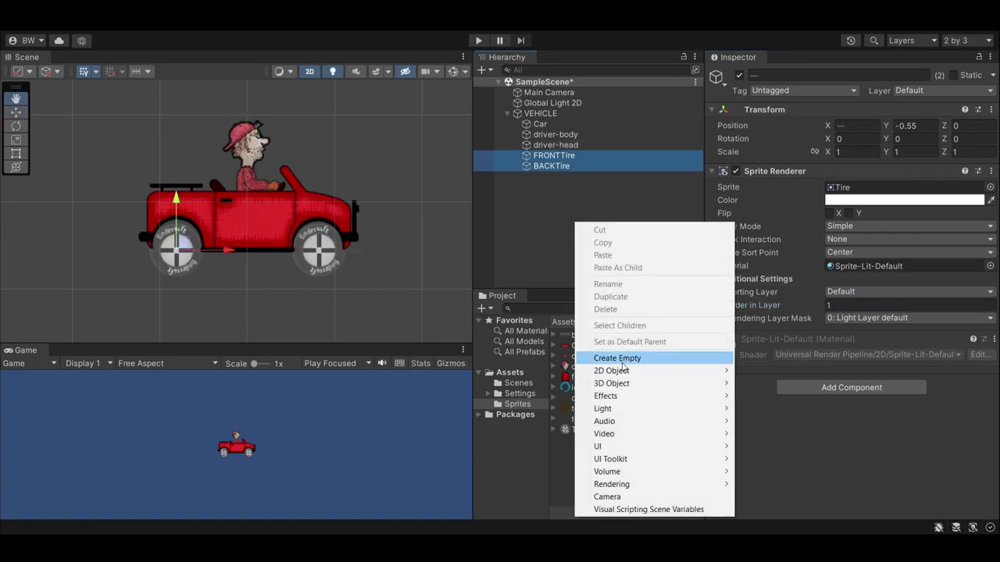
{"action": "mouse_move", "coordinate": [625, 371]}
{"action": "mouse_move", "coordinate": [816, 372]}
{"action": "left_click", "coordinate": [854, 384]}
{"action": "type", "text": "TESTGROUND"}
{"action": "key", "text": "Return"}
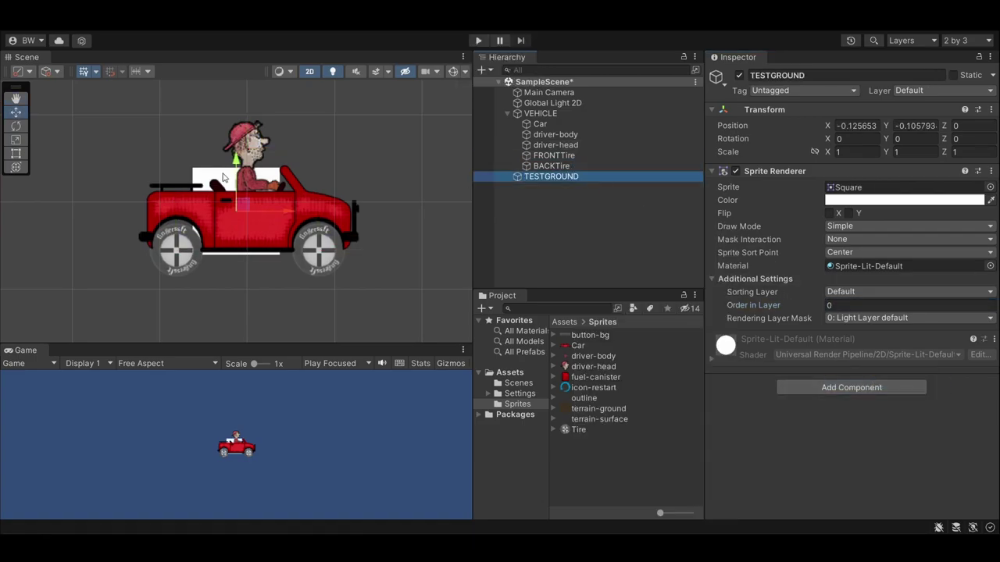
Move TESTGROUND beneath the tires to about Y -1.331, stretch its X scale to about 184.42, and open its list of addable components
{"action": "key", "text": "w"}
{"action": "left_click_drag", "start_coordinate": [226, 178], "coordinate": [224, 283]}
{"action": "left_click_drag", "start_coordinate": [828, 152], "coordinate": [871, 43]}
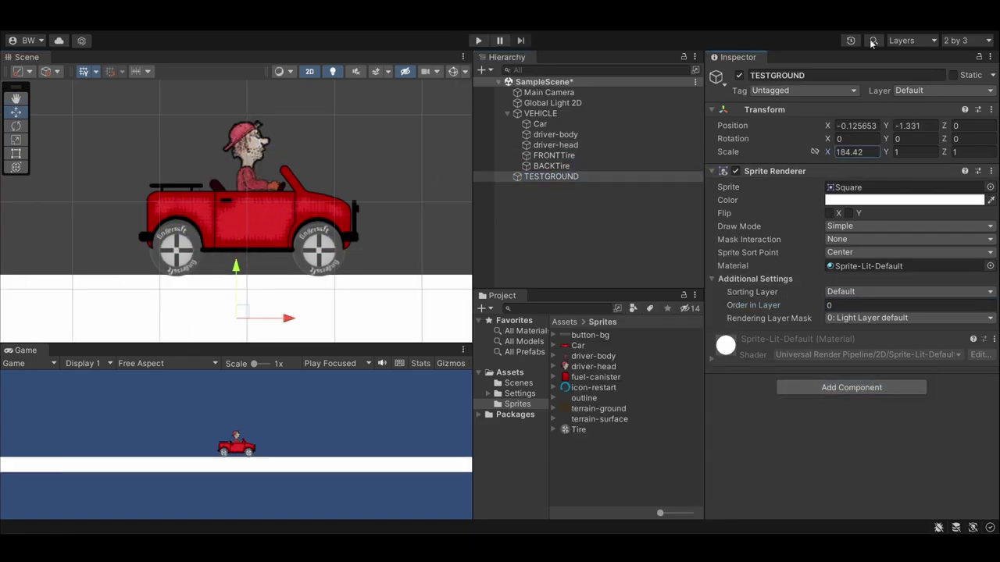
{"action": "left_click", "coordinate": [872, 389]}
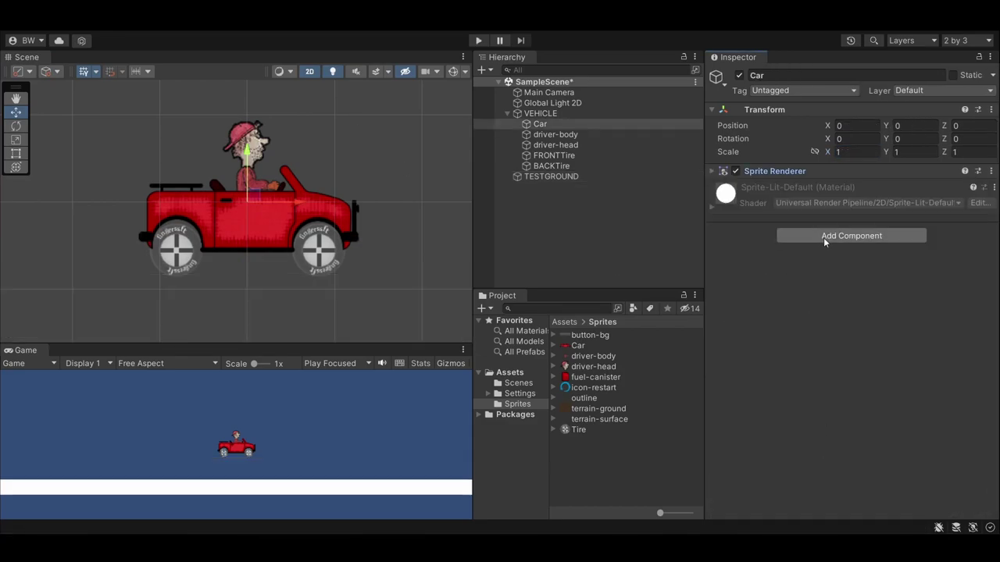
Add a Polygon Collider 2D component to the Car object
{"action": "left_click", "coordinate": [823, 236]}
{"action": "type", "text": "p"}
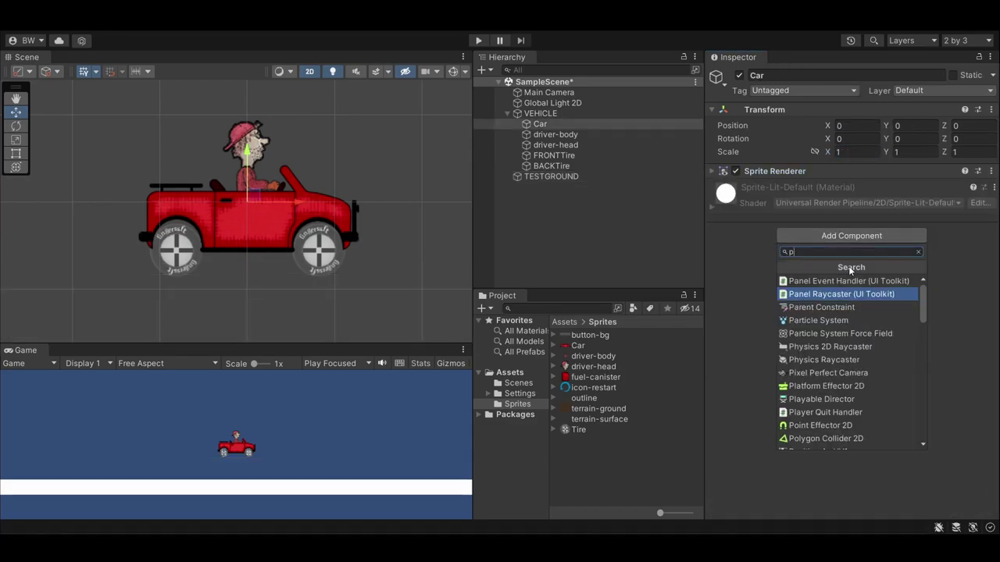
{"action": "type", "text": "olygon"}
{"action": "key", "text": "Return"}
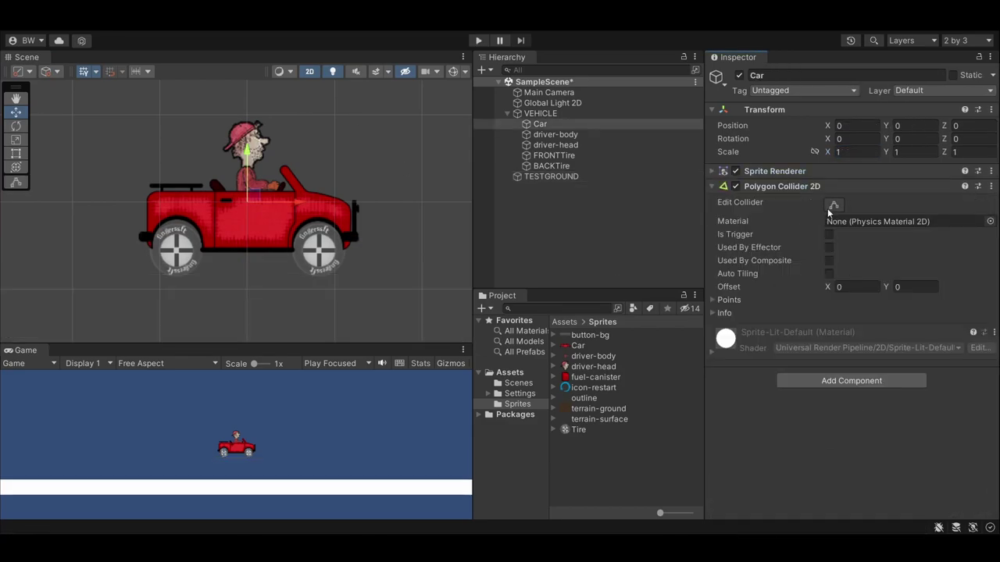
Adjust the Car's polygon collider points so the outline closely follows the car body and wheel arches
{"action": "scroll", "coordinate": [277, 244], "scroll_direction": "up", "scroll_amount": 3}
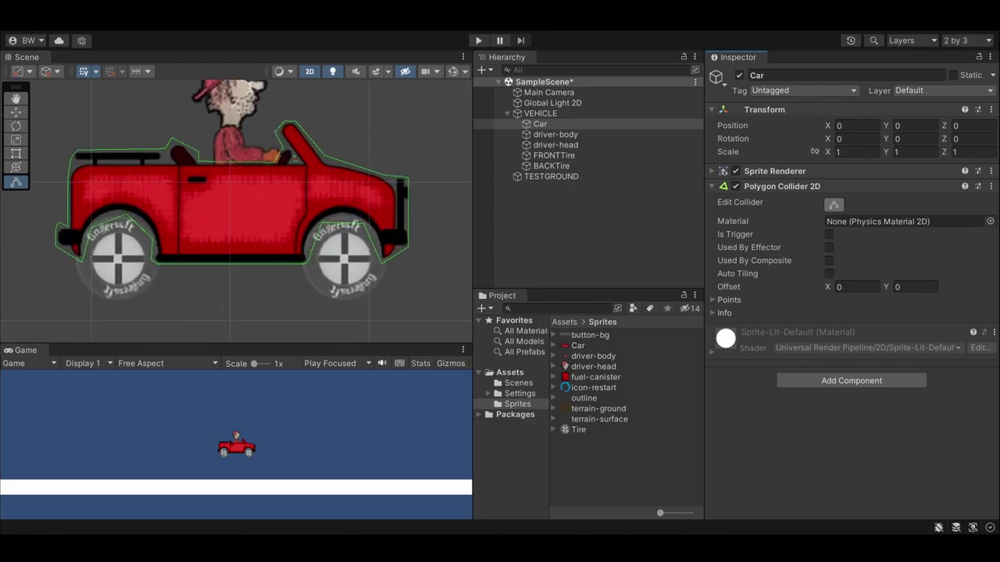
{"action": "scroll", "coordinate": [404, 144], "scroll_direction": "up", "scroll_amount": 5}
{"action": "middle_click_drag", "start_coordinate": [352, 313], "coordinate": [272, 159]}
{"action": "left_click_drag", "start_coordinate": [266, 292], "coordinate": [274, 275]}
{"action": "left_click_drag", "start_coordinate": [242, 242], "coordinate": [256, 230]}
{"action": "middle_click_drag", "start_coordinate": [47, 274], "coordinate": [438, 187]}
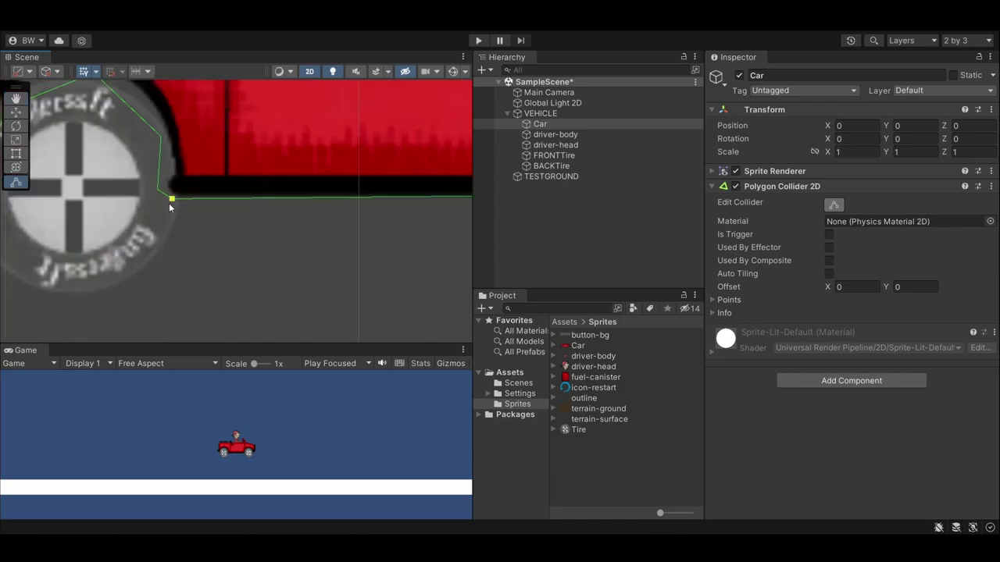
{"action": "middle_click_drag", "start_coordinate": [168, 203], "coordinate": [277, 318]}
{"action": "left_click_drag", "start_coordinate": [72, 290], "coordinate": [70, 281]}
{"action": "scroll", "coordinate": [196, 239], "scroll_direction": "down", "scroll_amount": 10}
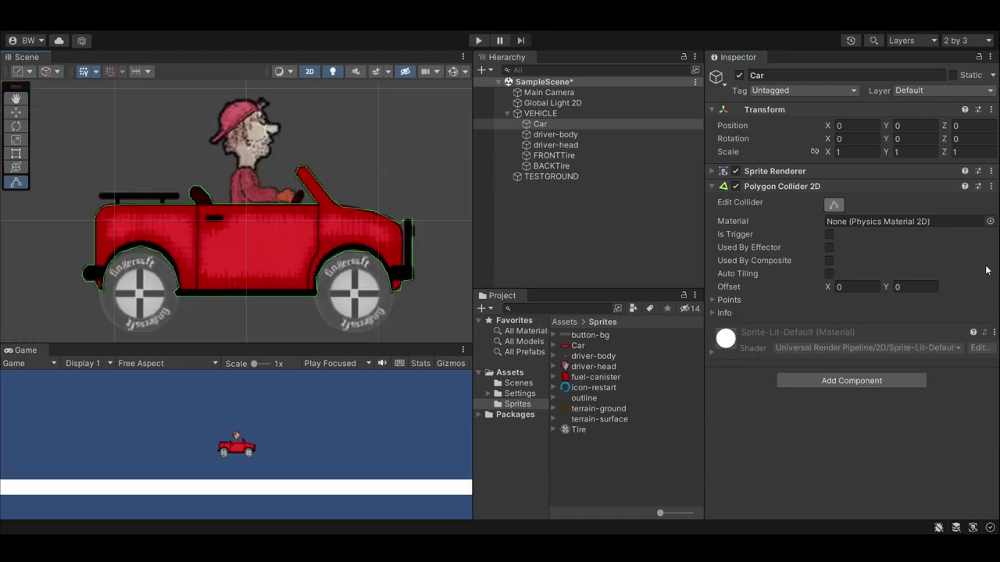
Create a 2D physics material named nofriction with friction 0 in PhysicsMaterials and assign it to the Car's polygon collider
{"action": "right_click", "coordinate": [618, 367]}
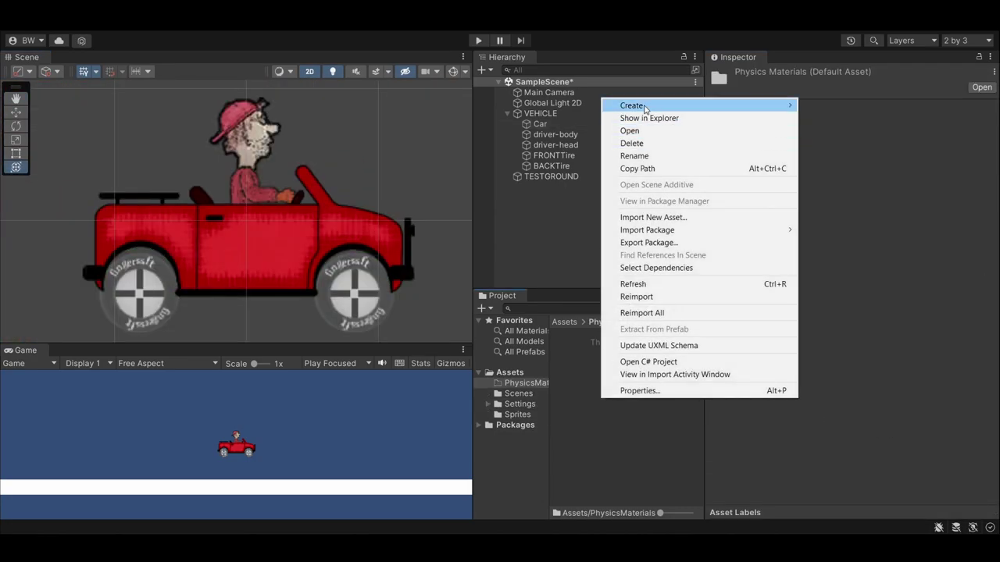
{"action": "mouse_move", "coordinate": [625, 104]}
{"action": "mouse_move", "coordinate": [824, 51]}
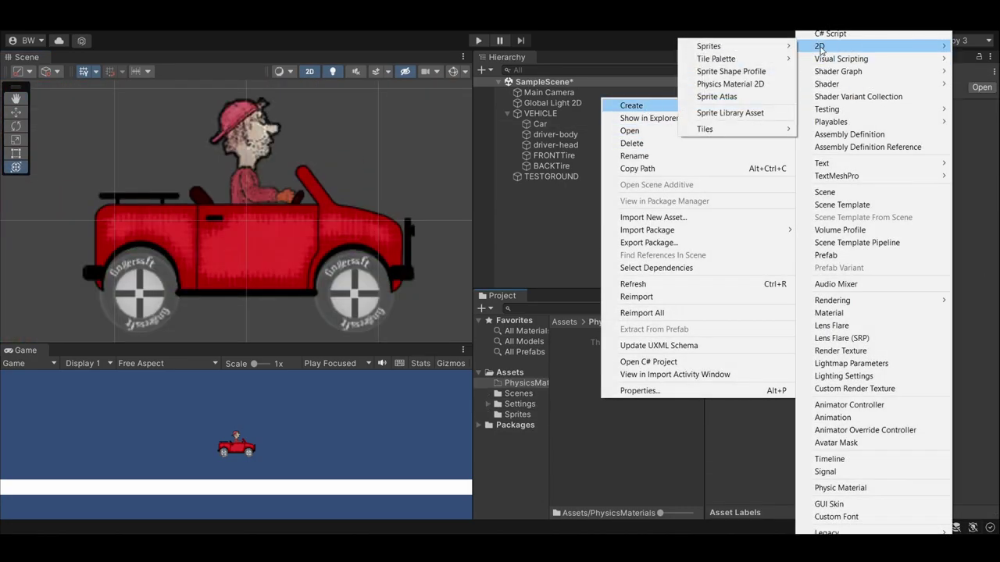
{"action": "left_click", "coordinate": [742, 84]}
{"action": "type", "text": "nofriction"}
{"action": "key", "text": "Return"}
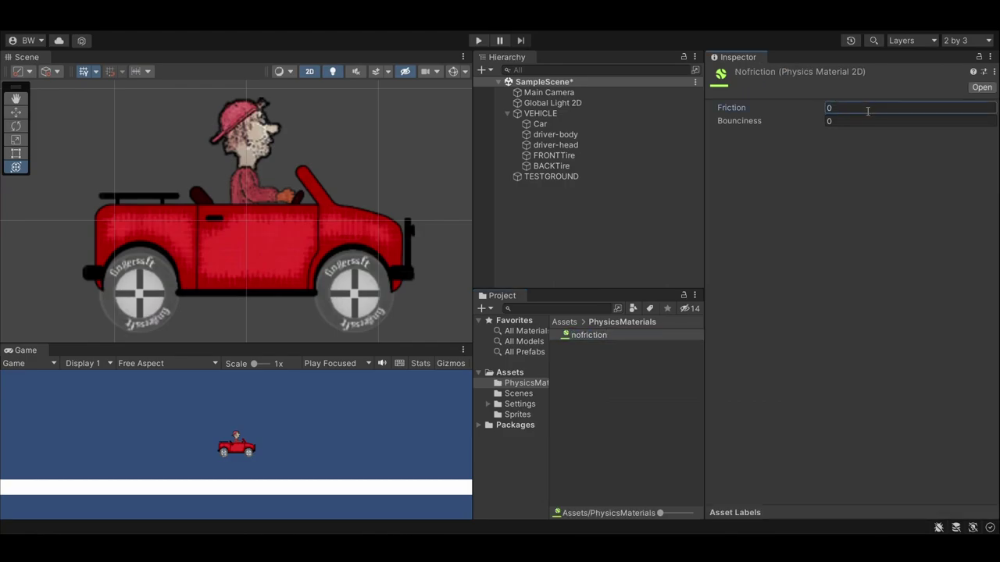
{"action": "left_click", "coordinate": [540, 124]}
{"action": "left_click_drag", "start_coordinate": [589, 334], "coordinate": [899, 221]}
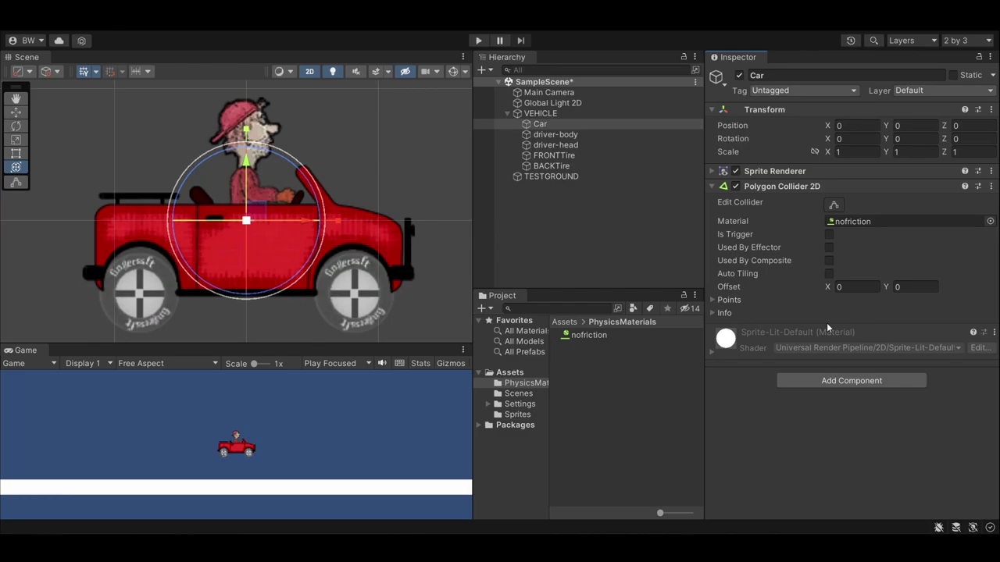
Add Rigidbody 2D and Circle Collider 2D components to both FRONTTire and BACKTire
{"action": "left_click", "coordinate": [554, 156]}
{"action": "left_click", "coordinate": [551, 165], "text": "shift"}
{"action": "left_click", "coordinate": [794, 233]}
{"action": "type", "text": "rigid"}
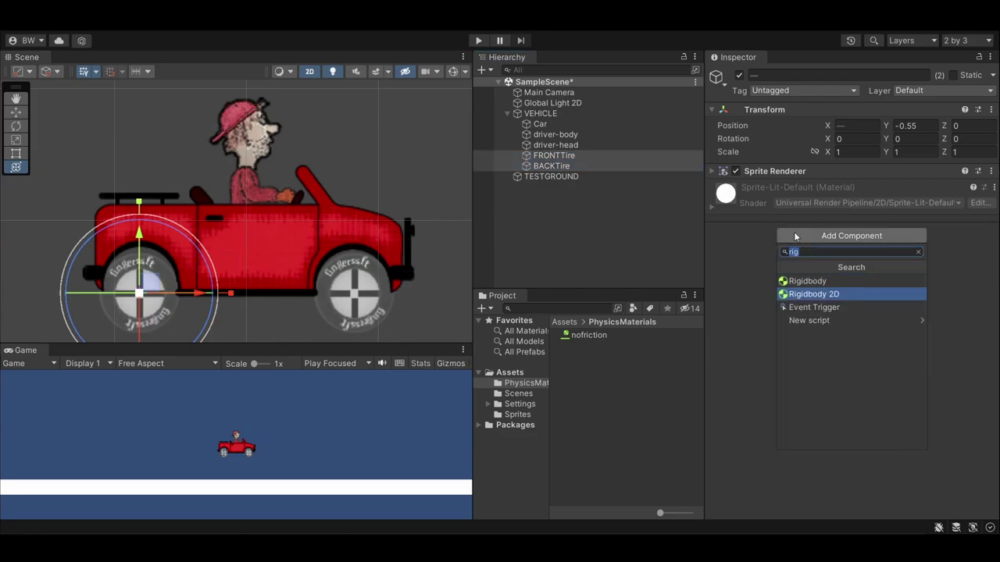
{"action": "key", "text": "Return"}
{"action": "left_click", "coordinate": [895, 427]}
{"action": "type", "text": "circle"}
{"action": "key", "text": "Return"}
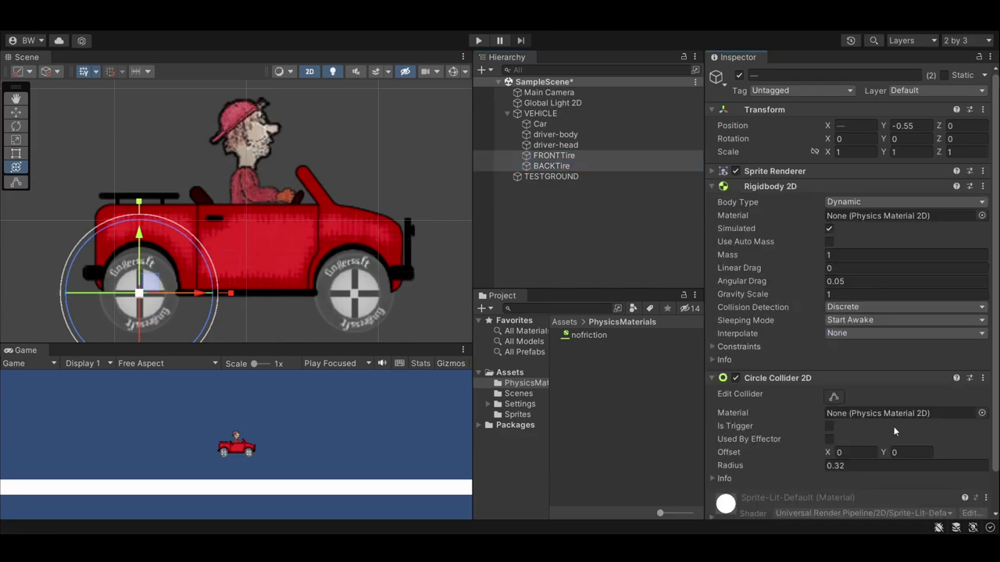
Duplicate the nofriction material, name the copy TireFriction and set its friction to 1
{"action": "left_click", "coordinate": [592, 336]}
{"action": "key", "text": "ctrl+d"}
{"action": "right_click", "coordinate": [600, 333]}
{"action": "left_click", "coordinate": [631, 92]}
{"action": "type", "text": "TireFriction"}
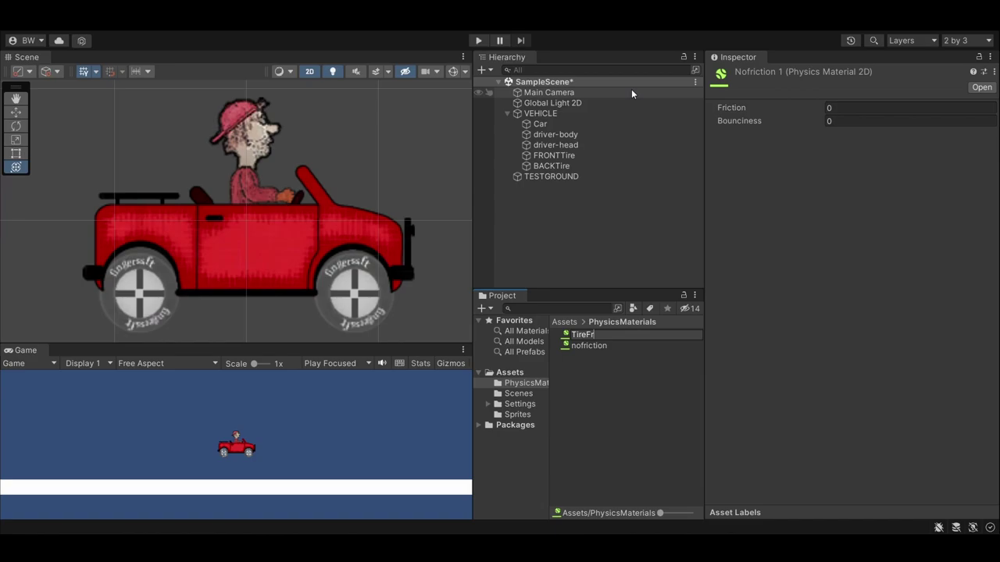
{"action": "key", "text": "Return"}
{"action": "left_click", "coordinate": [844, 109]}
{"action": "type", "text": "1"}
Assign the TireFriction material to the circle colliders of FRONTTire and BACKTire
{"action": "left_click", "coordinate": [586, 156]}
{"action": "left_click", "coordinate": [569, 167], "text": "shift"}
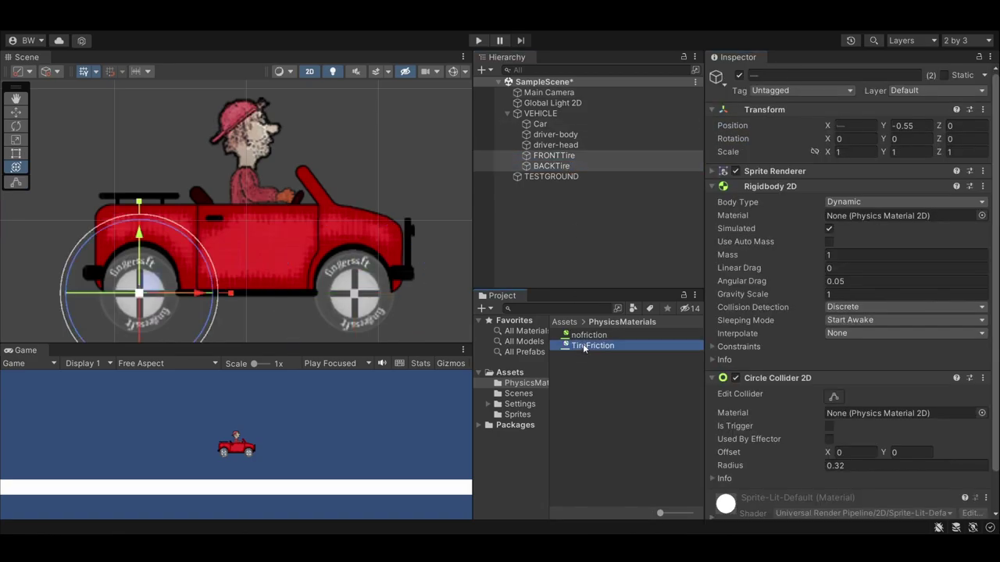
{"action": "left_click_drag", "start_coordinate": [585, 346], "coordinate": [891, 411]}
Add a Rigidbody 2D to VEHICLE with interpolation set to Interpolate and mass 2, and test the scene in play mode
{"action": "left_click", "coordinate": [536, 117]}
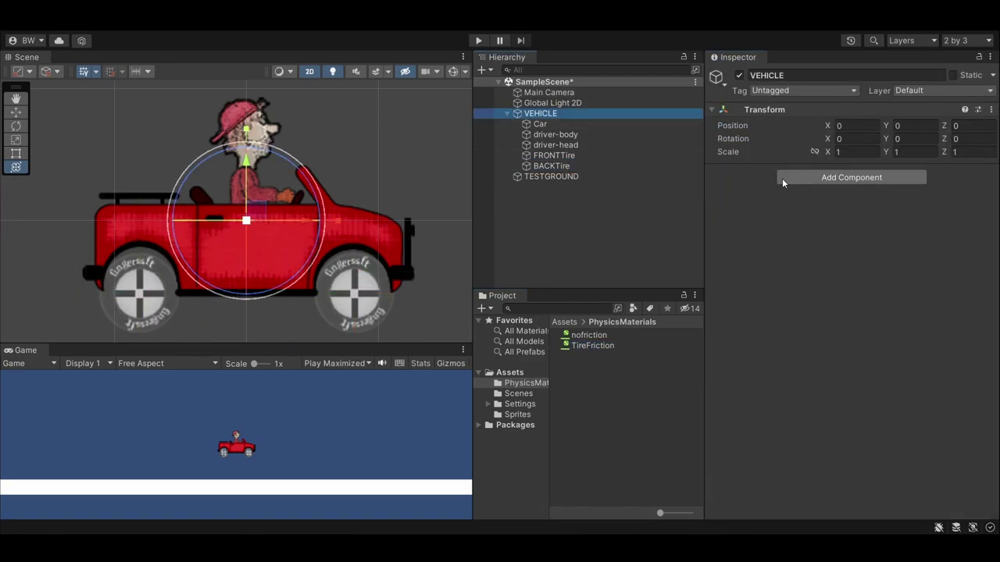
{"action": "left_click", "coordinate": [797, 180]}
{"action": "type", "text": "rig"}
{"action": "key", "text": "Return"}
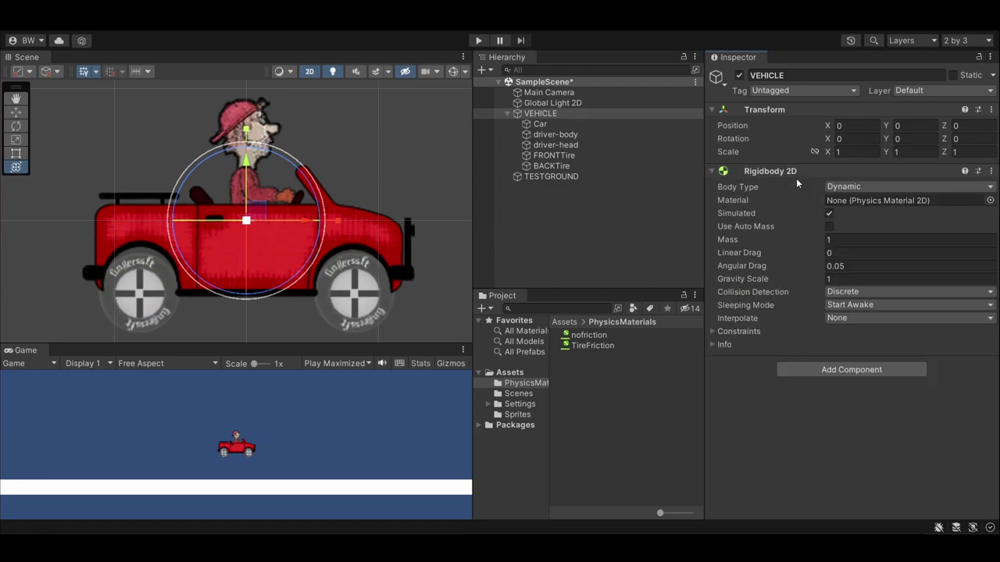
{"action": "left_click", "coordinate": [840, 317]}
{"action": "left_click", "coordinate": [845, 345]}
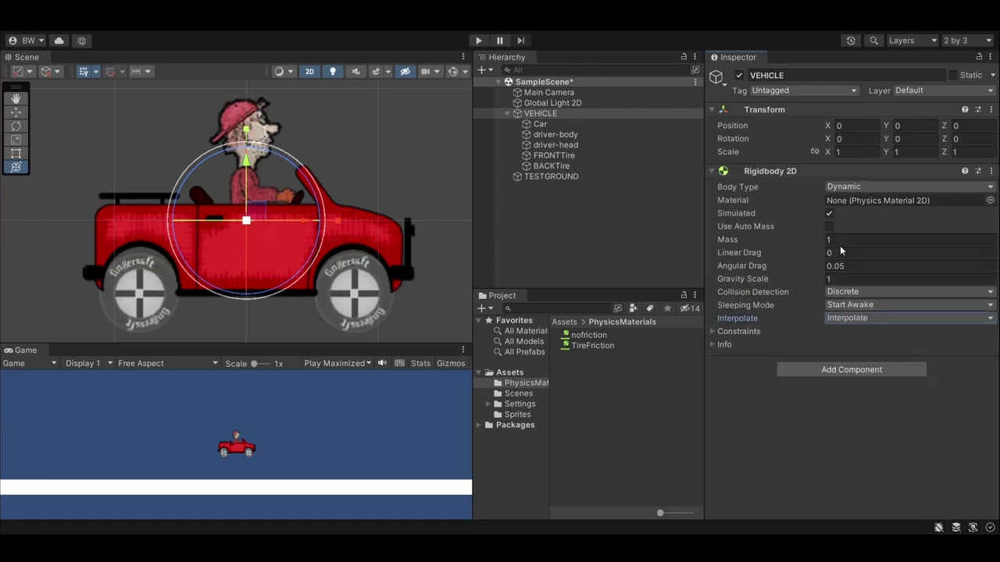
{"action": "left_click", "coordinate": [478, 40]}
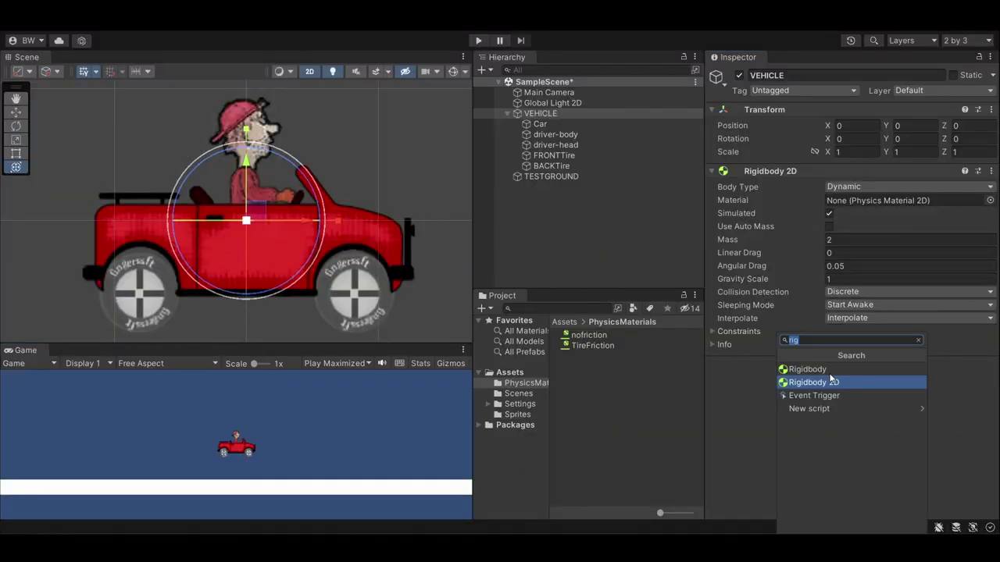
Add two Wheel Joint 2D components to the VEHICLE object
{"action": "type", "text": "wheel"}
{"action": "key", "text": "Return"}
{"action": "left_click", "coordinate": [818, 505]}
{"action": "key", "text": "Return"}
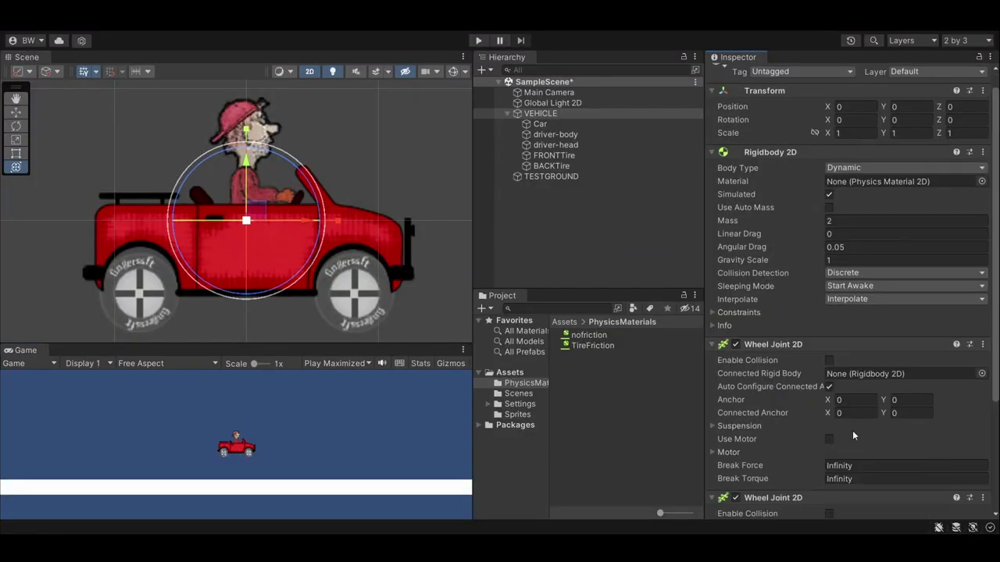
Connect the first Wheel Joint 2D on VEHICLE to FRONTTire and the second one to BACKTire
{"action": "scroll", "coordinate": [852, 430], "scroll_direction": "down", "scroll_amount": 1}
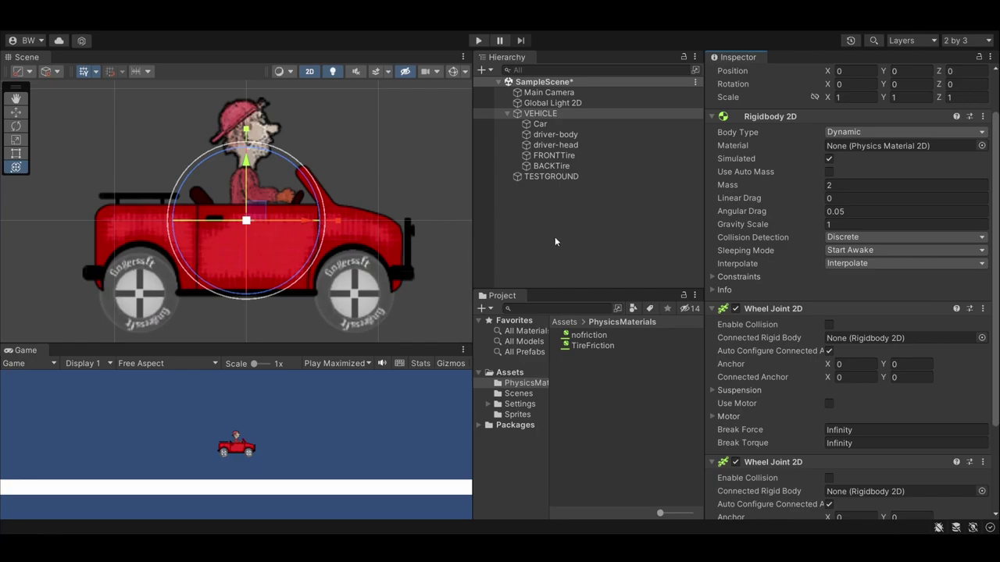
{"action": "left_click_drag", "start_coordinate": [551, 156], "coordinate": [852, 338]}
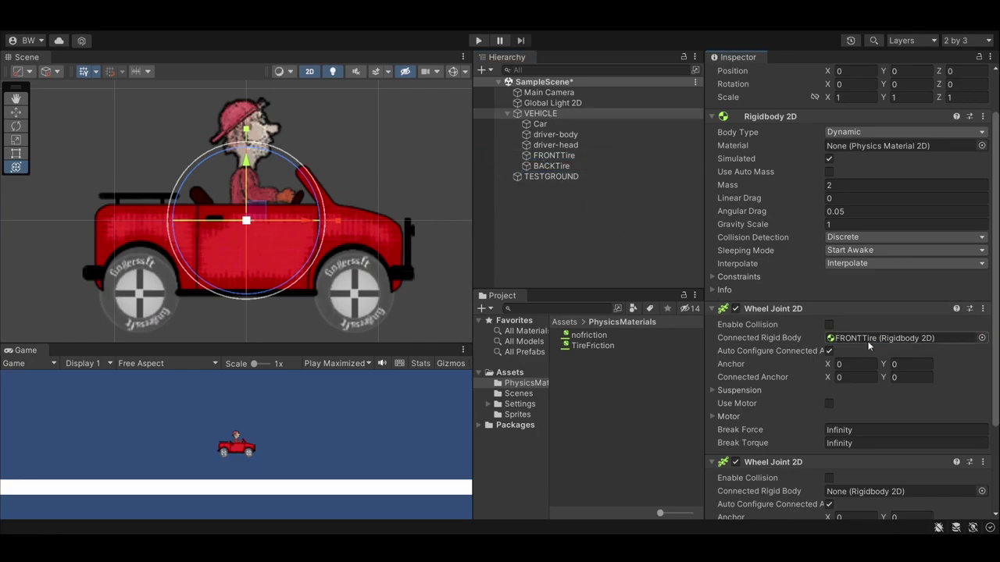
{"action": "scroll", "coordinate": [852, 339], "scroll_direction": "down", "scroll_amount": 2}
{"action": "left_click_drag", "start_coordinate": [551, 165], "coordinate": [855, 404]}
{"action": "middle_click_drag", "start_coordinate": [153, 275], "coordinate": [206, 279]}
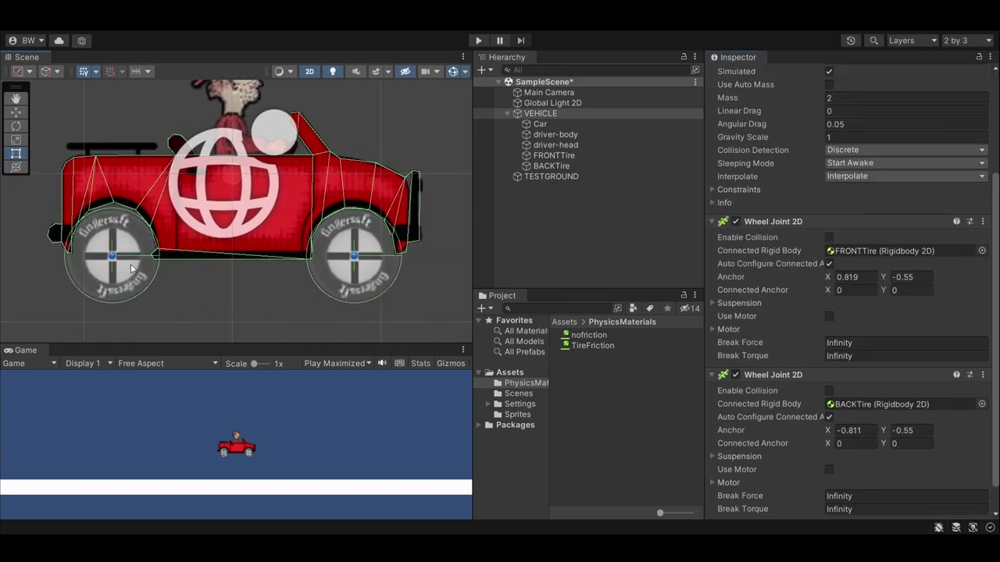
Set the suspension of both wheel joints to damping ratio 0.35 and frequency 3, and test it in play mode
{"action": "scroll", "coordinate": [728, 270], "scroll_direction": "down", "scroll_amount": 1}
{"action": "left_click", "coordinate": [728, 270]}
{"action": "scroll", "coordinate": [744, 366], "scroll_direction": "down", "scroll_amount": 1}
{"action": "left_click", "coordinate": [734, 430]}
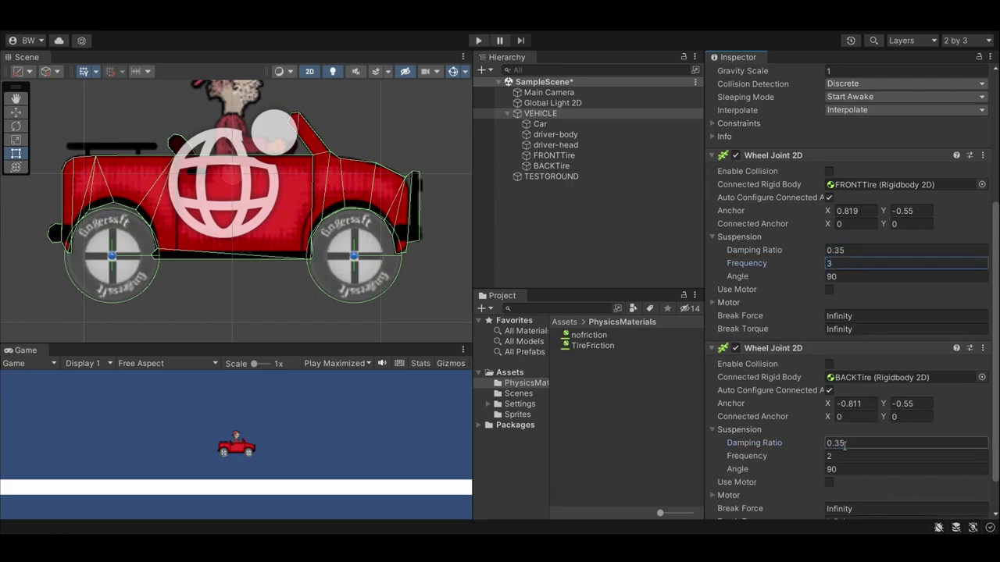
{"action": "left_click", "coordinate": [478, 40]}
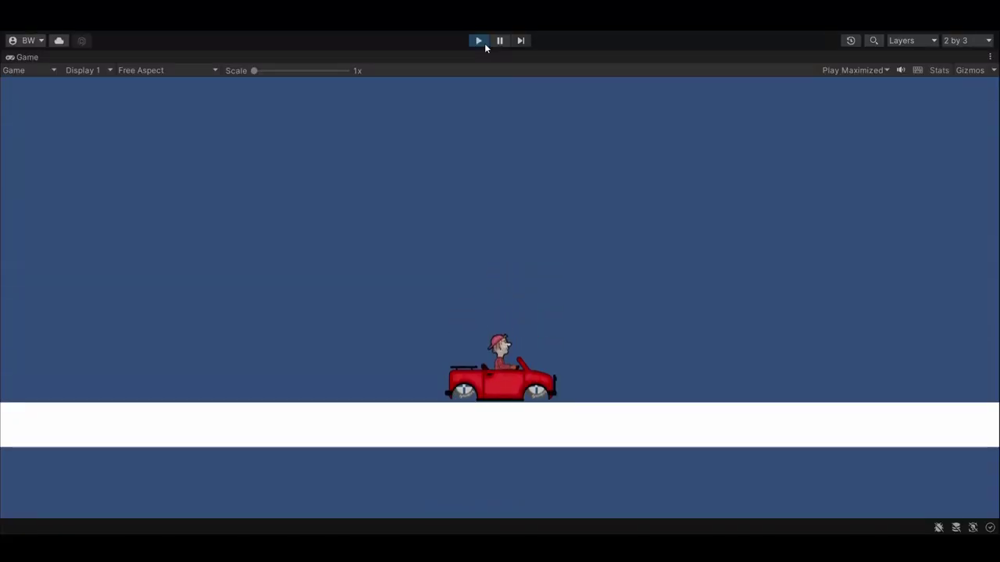
{"action": "left_click", "coordinate": [484, 43]}
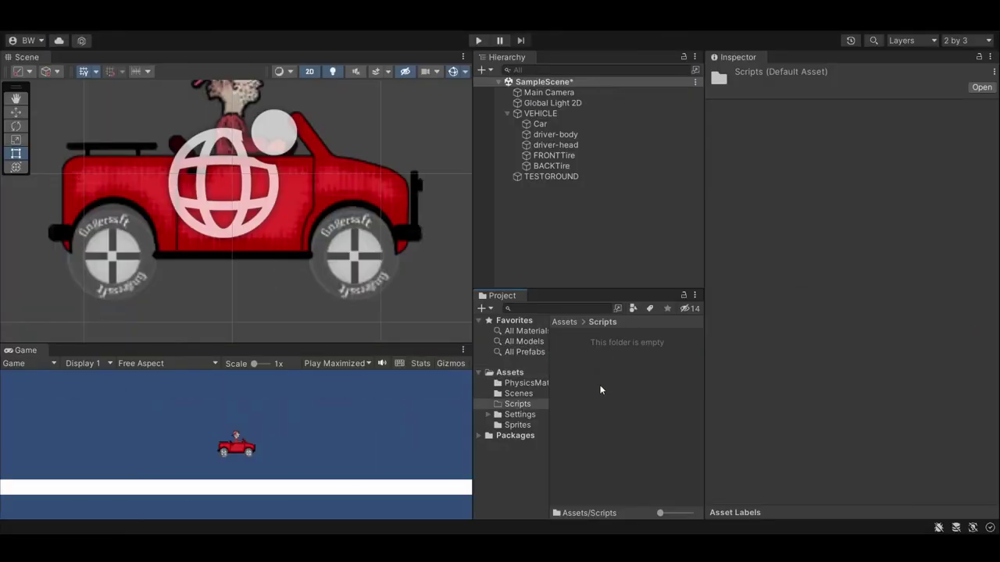
Create a C# script named DriveCar in the Scripts folder
{"action": "right_click", "coordinate": [598, 389]}
{"action": "mouse_move", "coordinate": [631, 92]}
{"action": "left_click", "coordinate": [848, 36]}
{"action": "type", "text": "DriveCar"}
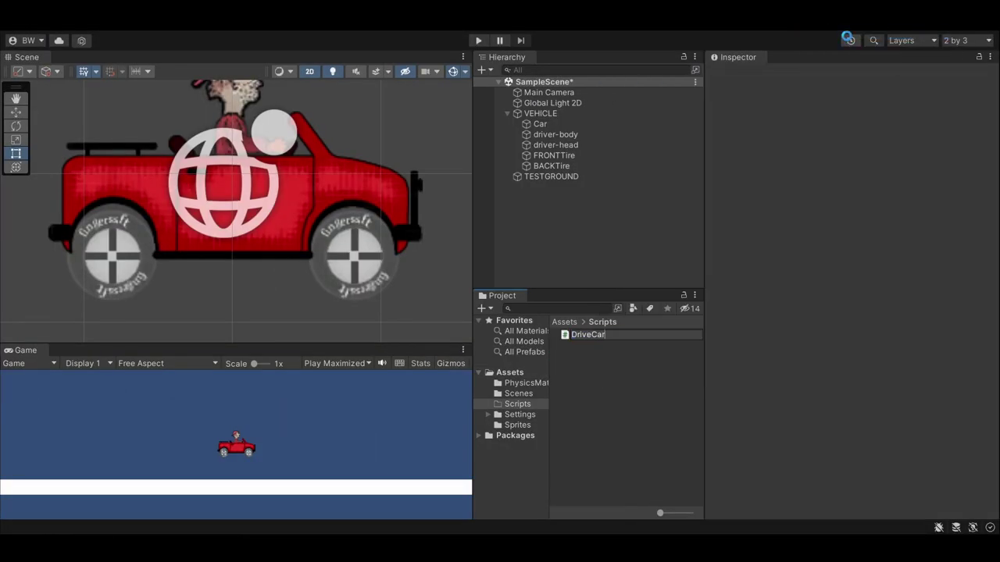
{"action": "key", "text": "Return"}
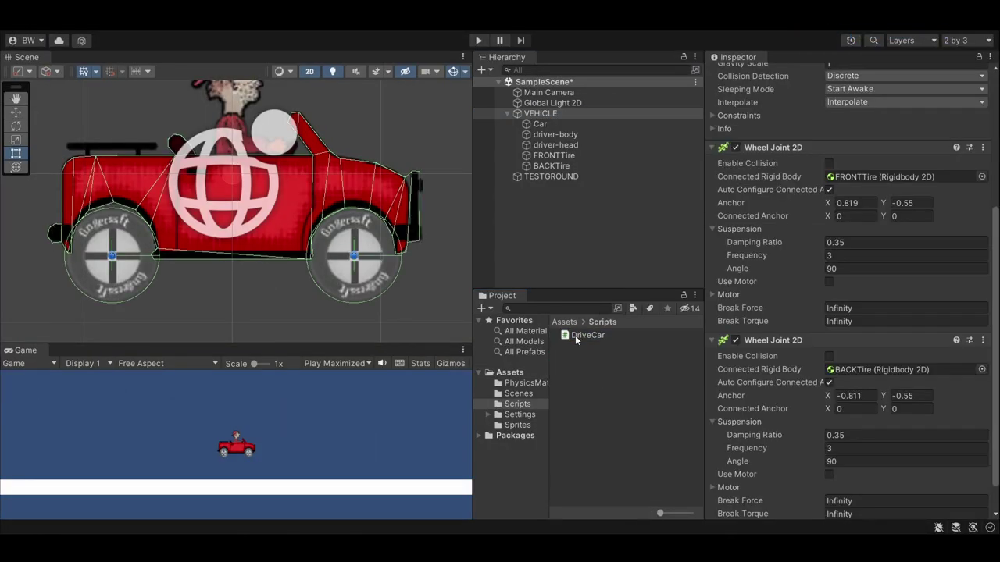
Attach the DriveCar script to VEHICLE and open it in the code editor
{"action": "left_click_drag", "start_coordinate": [575, 337], "coordinate": [551, 120]}
{"action": "left_click_drag", "start_coordinate": [551, 121], "coordinate": [550, 118]}
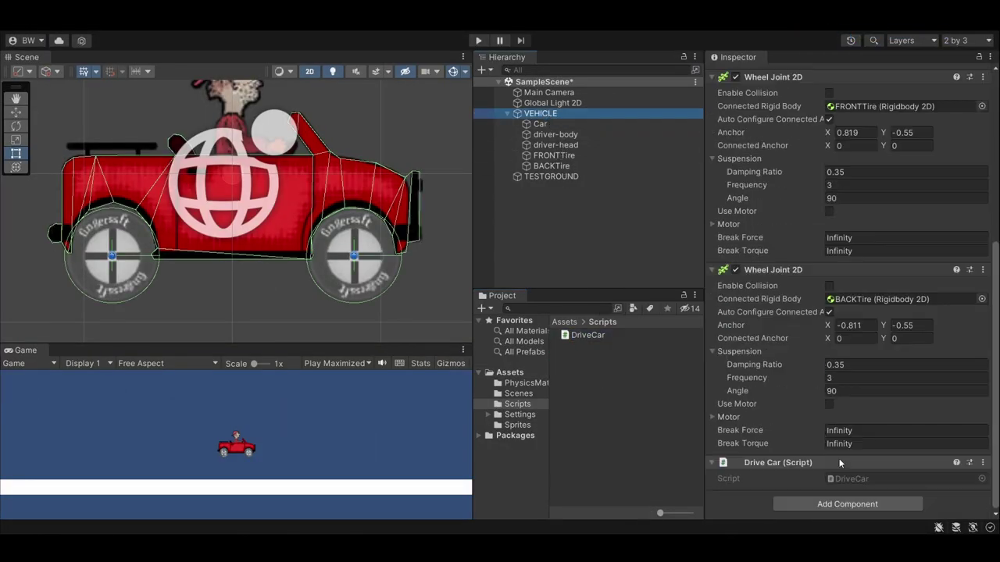
{"action": "double_click", "coordinate": [844, 479]}
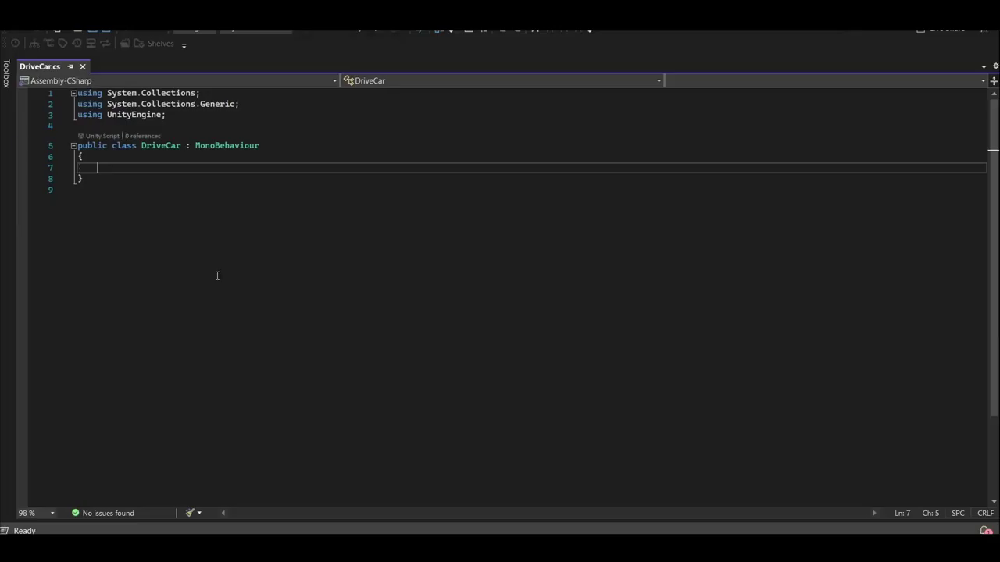
Declare serialized Rigidbody2D fields _frontTireRB and _backTireRB, a serialized float _speed = 150f, and a private float _moveInput
{"action": "type", "text": "[SerializeField] private Rigidbody2D _frontTireRB;"}
{"action": "key", "text": "Return"}
{"action": "type", "text": "[SerializeField] private R"}
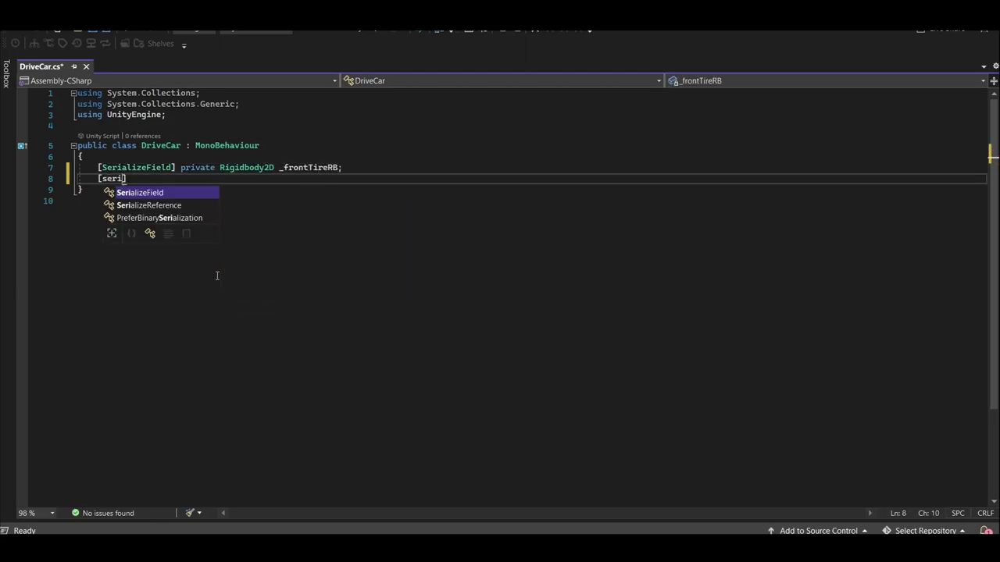
{"action": "type", "text": "igidbody2D _backTireRB;"}
{"action": "key", "text": "Return"}
{"action": "type", "text": "[SerializeField] private float "}
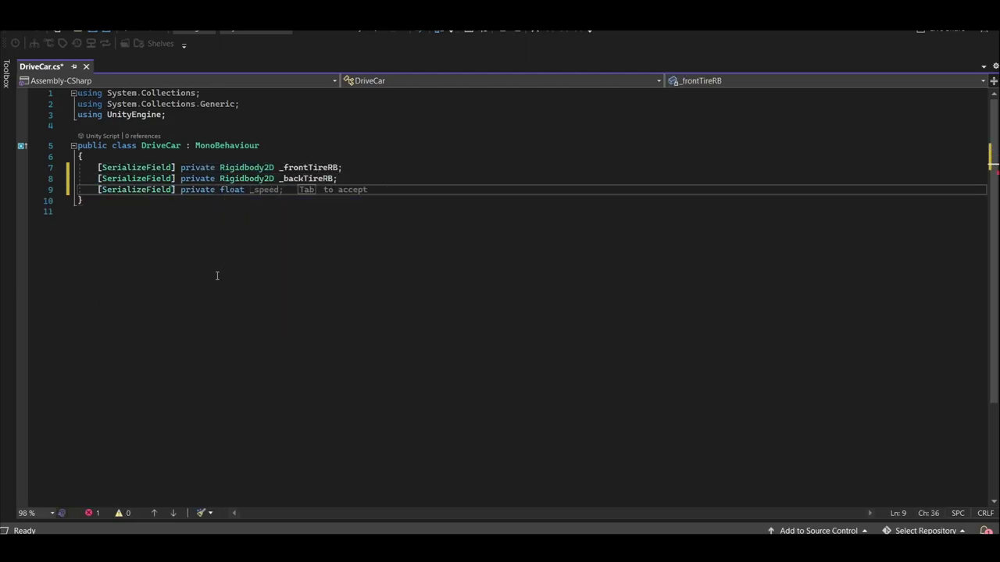
{"action": "type", "text": "_speed = 150f;"}
{"action": "key", "text": "Return"}
{"action": "key", "text": "Return"}
{"action": "type", "text": "private float _moveInput;"}
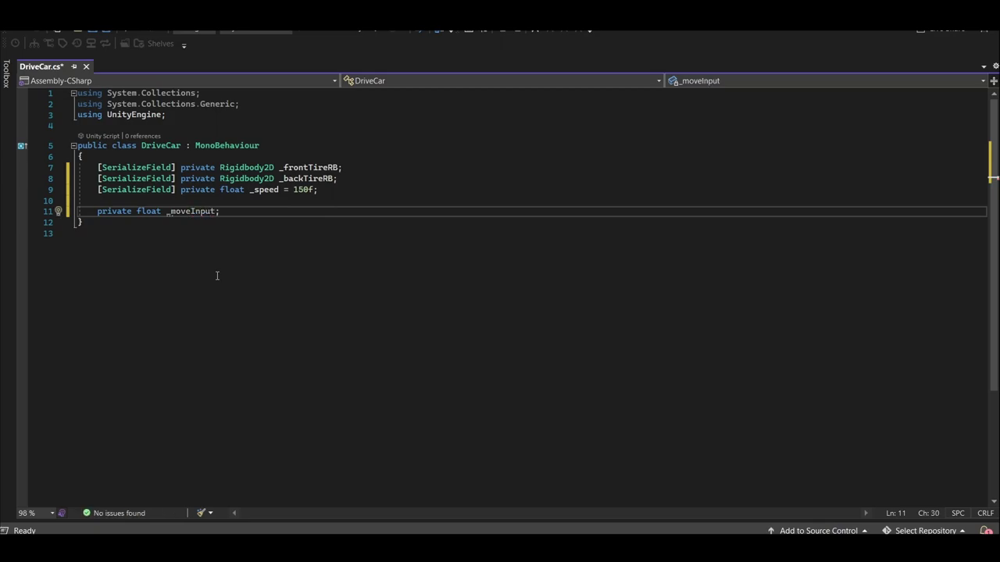
Add an Update method that stores Input.GetAxisRaw("Horizontal") in _moveInput
{"action": "key", "text": "Return"}
{"action": "key", "text": "Return"}
{"action": "type", "text": "updat"}
{"action": "key", "text": "Tab"}
{"action": "type", "text": "_moveInput = Input.GetAxisRaw"}
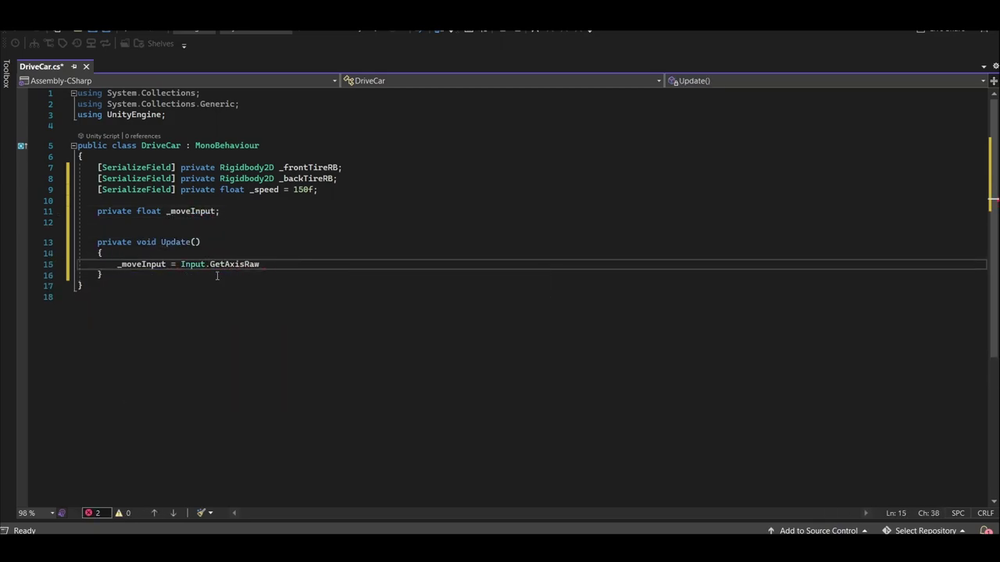
{"action": "type", "text": "(\"Horizontal\");"}
Add a FixedUpdate method that calls AddTorque(-_moveInput * _speed * Time.fixedDeltaTime) on _frontTireRB and _backTireRB
{"action": "key", "text": "Down"}
{"action": "key", "text": "Return"}
{"action": "key", "text": "Return"}
{"action": "type", "text": "Fixed"}
{"action": "key", "text": "Tab"}
{"action": "type", "text": "_frontTireRB.a"}
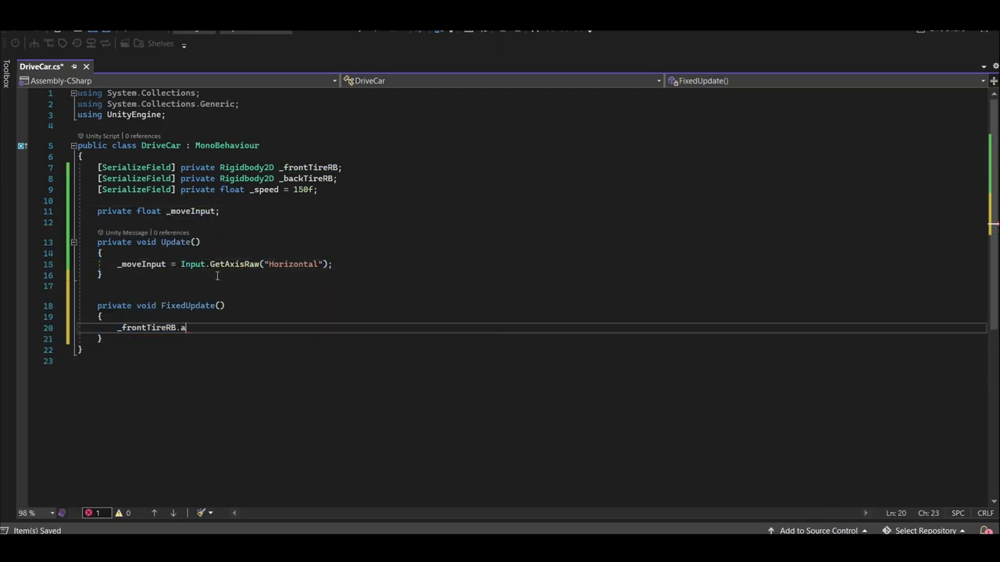
{"action": "type", "text": "ddTorque(-_moveInput * _speed * Time.fixedDeltaTime);"}
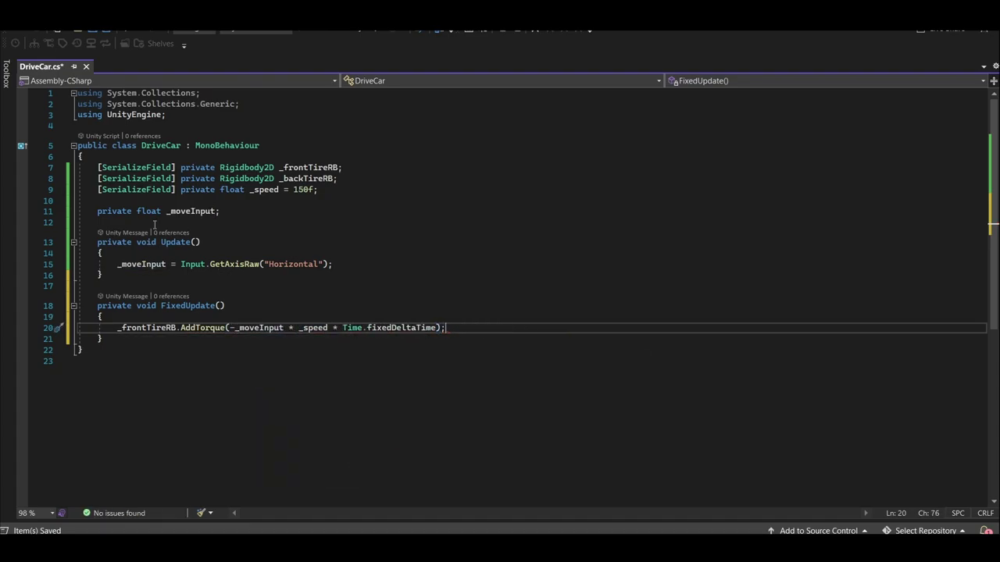
{"action": "key", "text": "Return"}
{"action": "type", "text": "_backTireRB.AddTorque(-_moveInput * _speed * Time.fixedDeltaTime);"}
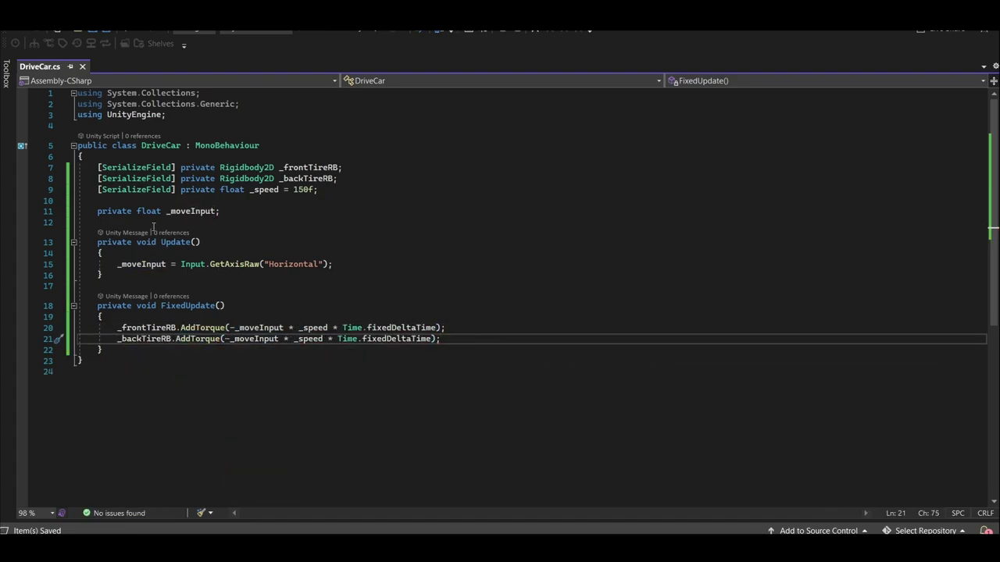
Back in Unity, assign FRONTTire and BACKTire to the Drive Car script's tire fields and test driving both ways in play mode
{"action": "left_click_drag", "start_coordinate": [554, 155], "coordinate": [887, 453]}
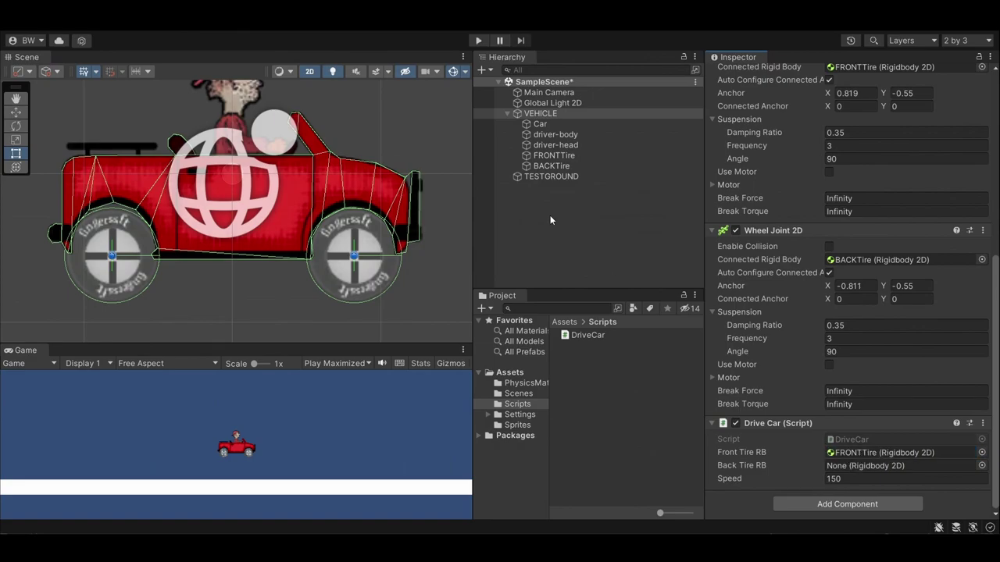
{"action": "left_click", "coordinate": [472, 40]}
{"action": "key", "text": "Right"}
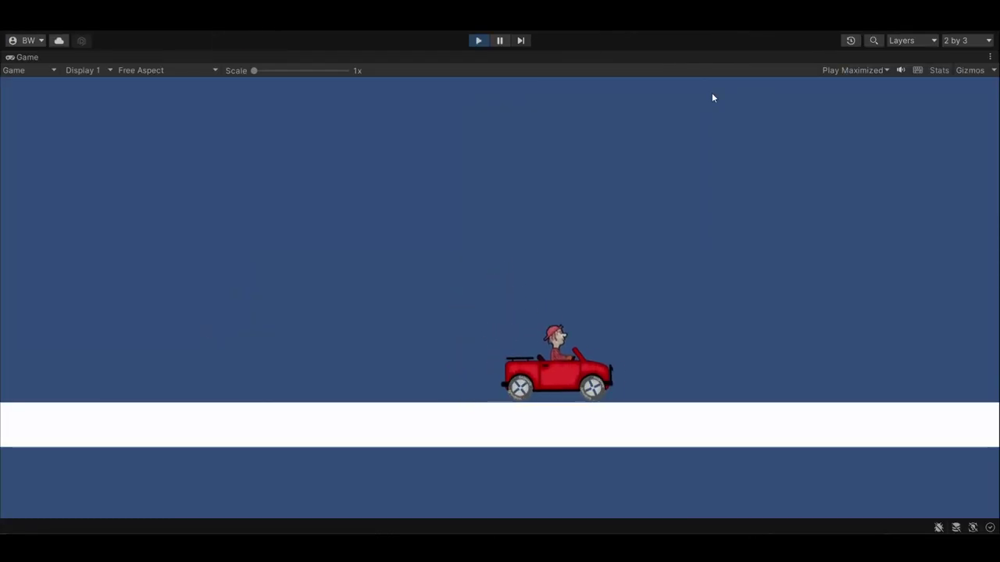
{"action": "key", "text": "Left"}
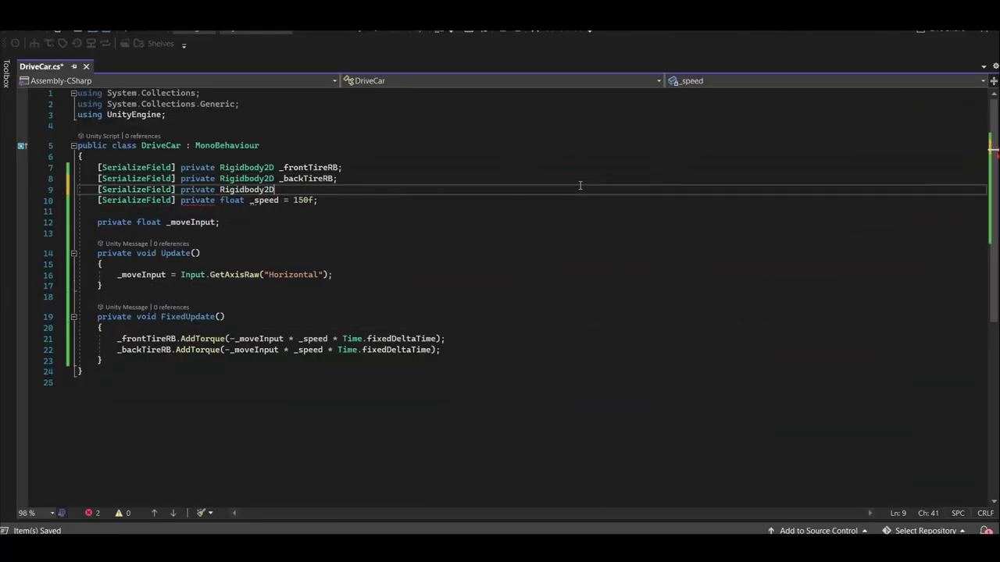
Add a serialized Rigidbody2D field _carRb and a serialized float _rotationSpeed = 300f to the DriveCar script
{"action": "type", "text": "_carRb;"}
{"action": "left_click", "coordinate": [484, 201]}
{"action": "key", "text": "Return"}
{"action": "type", "text": "[SerializeField]"}
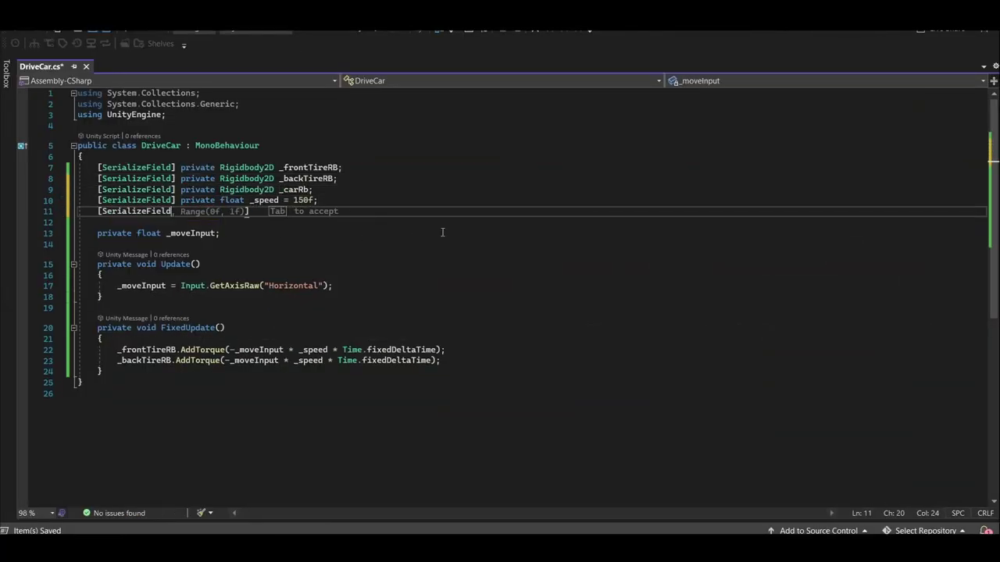
{"action": "type", "text": " private float _rotationSpeed = 300f;"}
Add _carRb.AddTorque(_moveInput * _rotationSpeed * Time.fixedDeltaTime); as the last line of FixedUpdate
{"action": "left_click", "coordinate": [557, 361]}
{"action": "key", "text": "Return"}
{"action": "type", "text": "_c"}
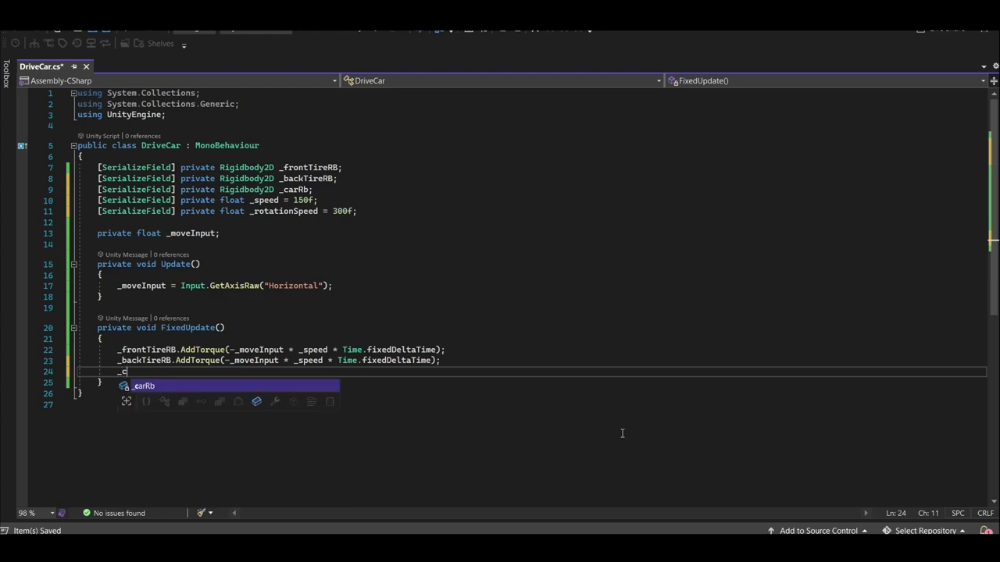
{"action": "type", "text": "arRb.addt(_moveInput * sp"}
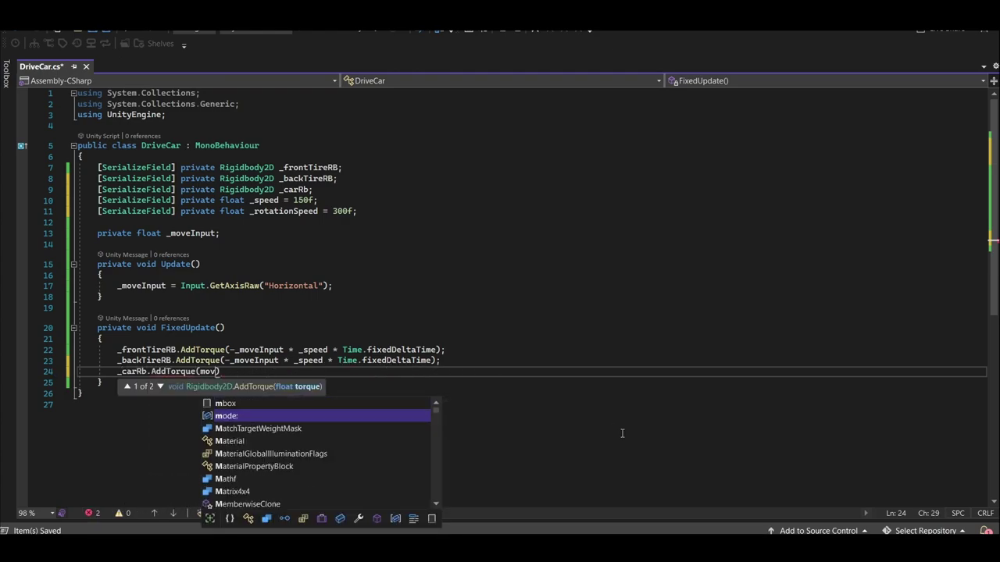
{"action": "key", "text": "BackSpace"}
{"action": "key", "text": "BackSpace"}
{"action": "type", "text": "_rotationSpeed * Time."}
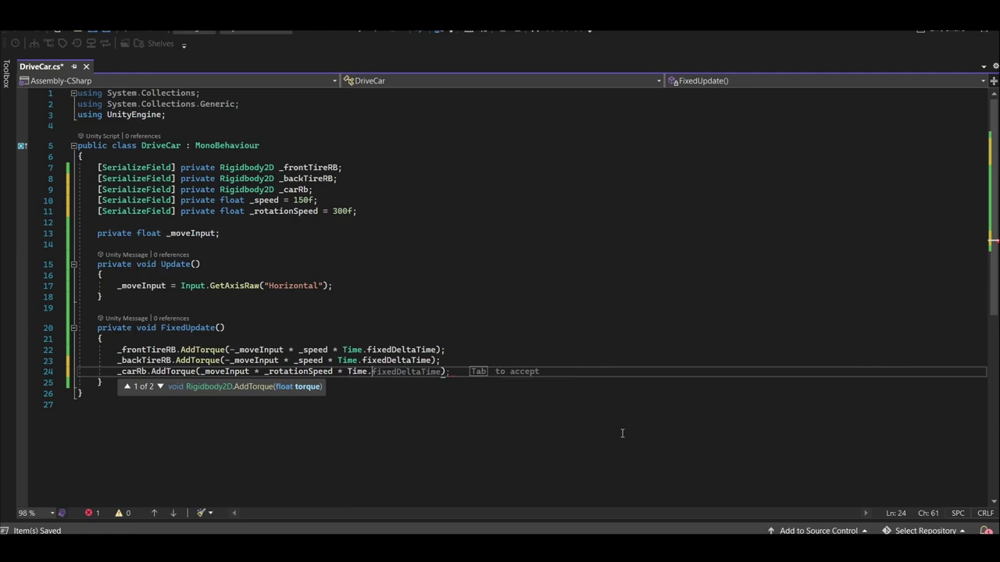
{"action": "key", "text": "Tab"}
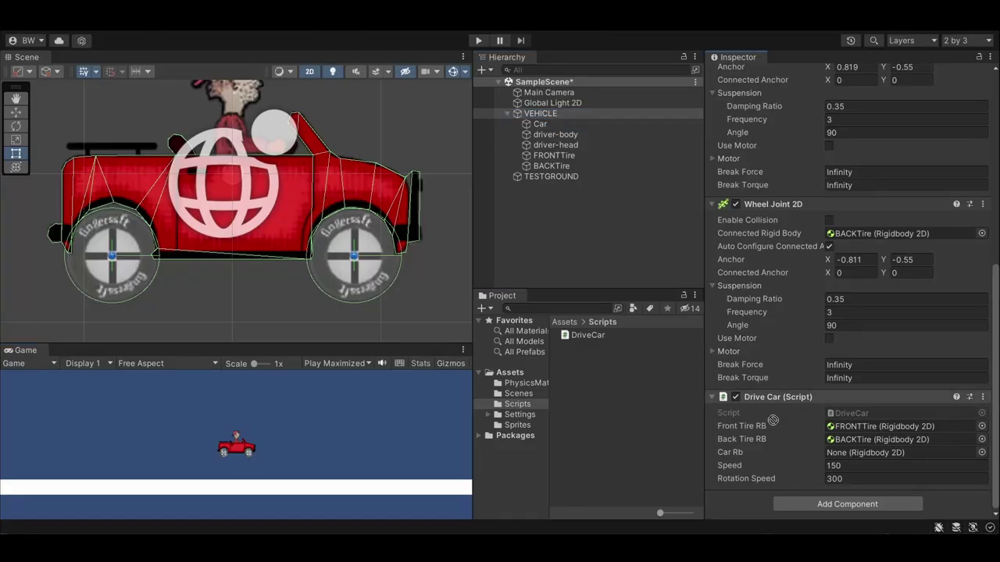
Back in Unity, assign VEHICLE to the Drive Car script's Car Rb field and test driving forward in play mode
{"action": "left_click", "coordinate": [478, 40]}
{"action": "key", "text": "Right"}
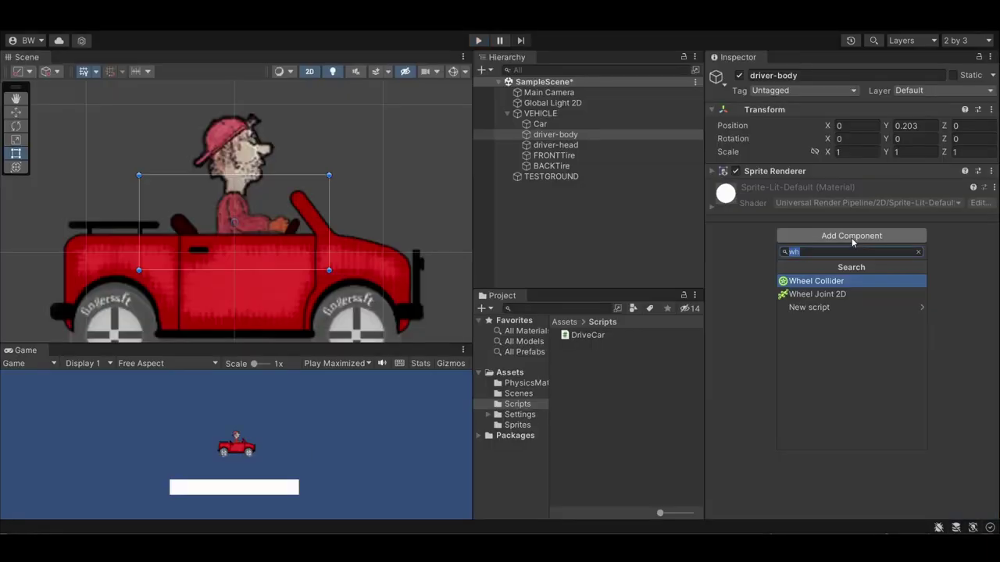
Add a Capsule Collider 2D to driver-body and narrow it to a width of about 0.76
{"action": "left_click", "coordinate": [758, 279]}
{"action": "left_click", "coordinate": [833, 204]}
{"action": "left_click_drag", "start_coordinate": [328, 223], "coordinate": [251, 225]}
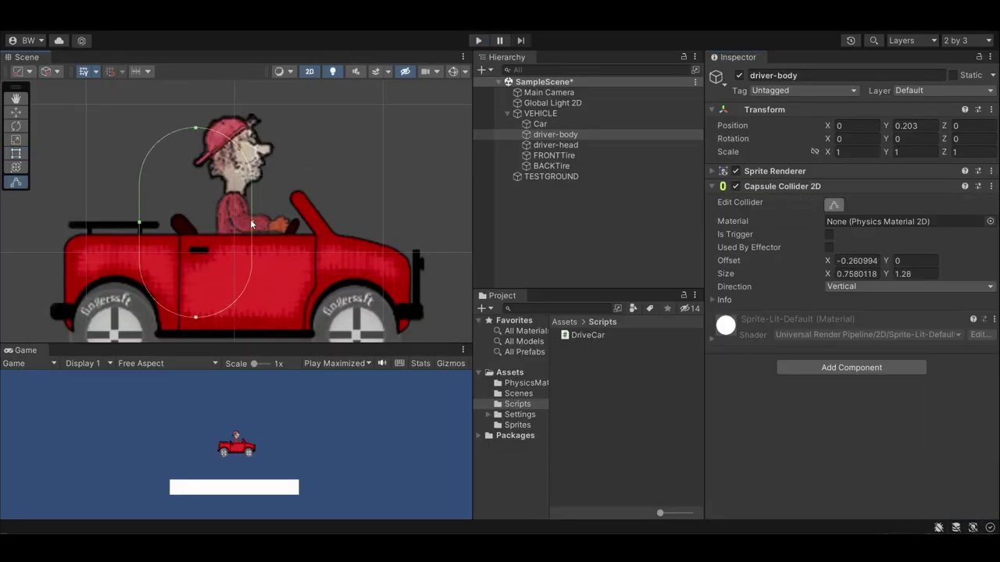
Add a Circle Collider 2D to driver-head and fit it around the head with a radius of about 0.23
{"action": "left_click", "coordinate": [556, 144]}
{"action": "left_click", "coordinate": [851, 234]}
{"action": "left_click", "coordinate": [828, 293]}
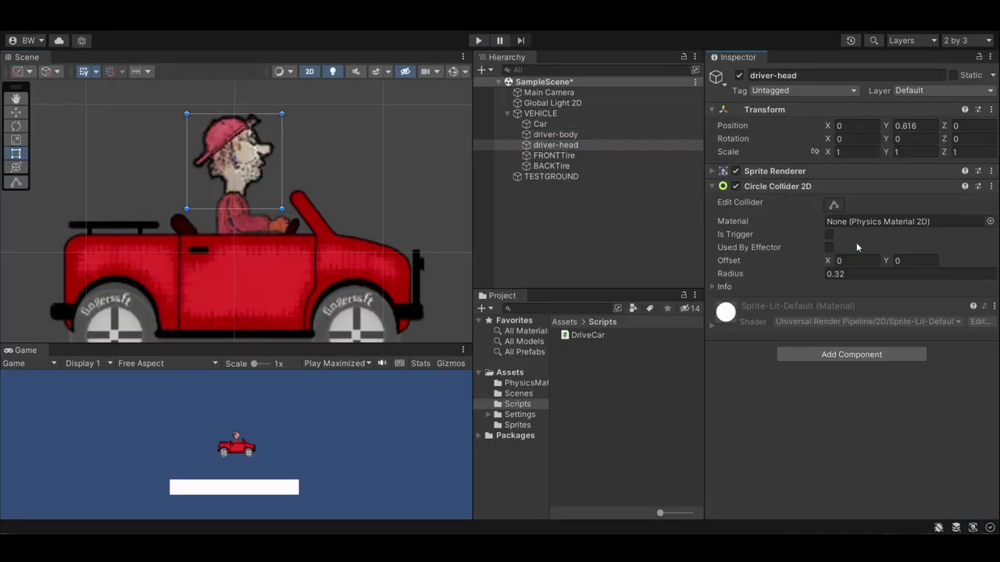
{"action": "left_click_drag", "start_coordinate": [236, 189], "coordinate": [231, 185]}
Add a Hinge Joint 2D to driver-head and set its Rigidbody 2D mass to 0.5 and gravity scale to -0.1
{"action": "left_click", "coordinate": [851, 354]}
{"action": "type", "text": "hinge"}
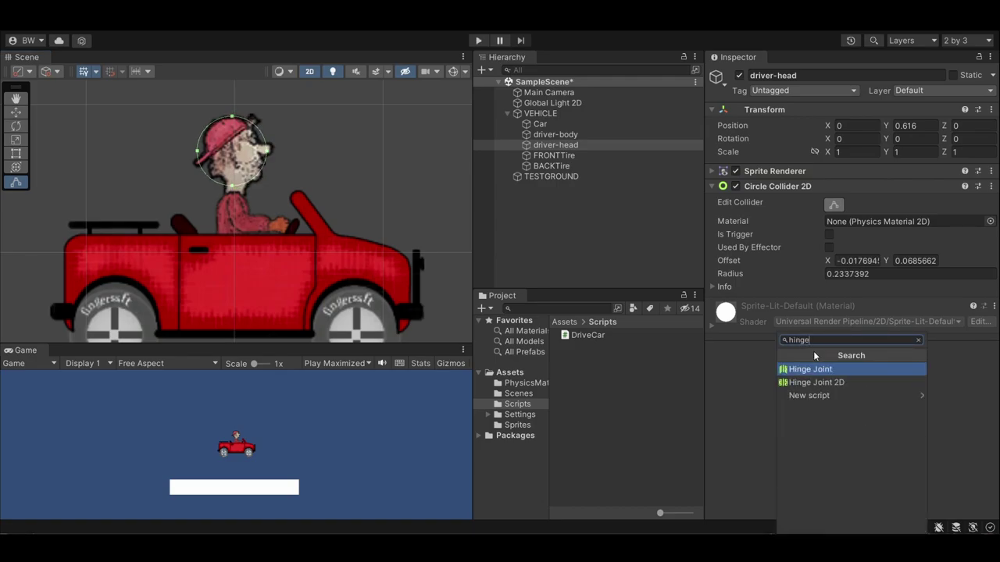
{"action": "key", "text": "Down"}
{"action": "key", "text": "Return"}
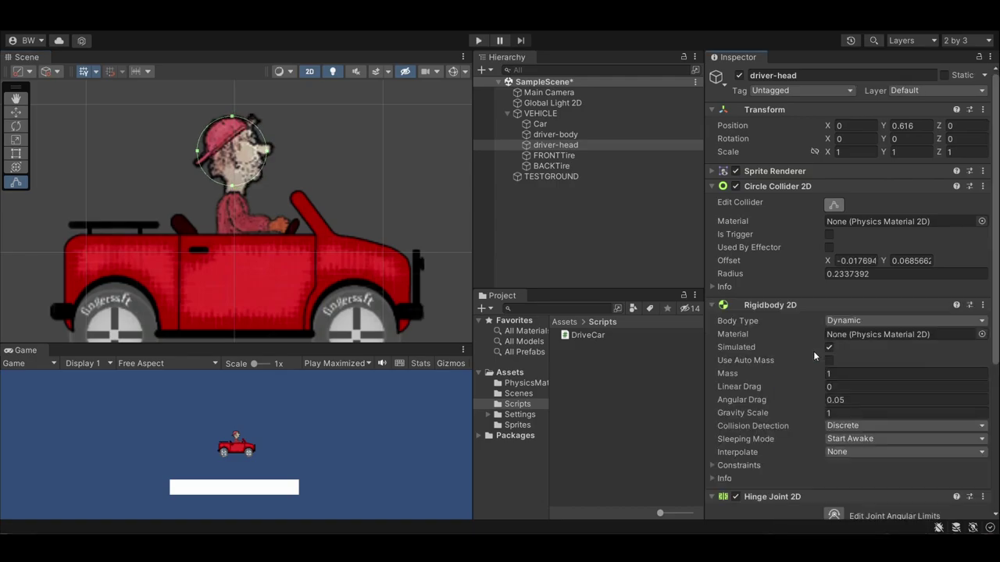
{"action": "scroll", "coordinate": [813, 351], "scroll_direction": "down", "scroll_amount": 3}
{"action": "left_click", "coordinate": [845, 232]}
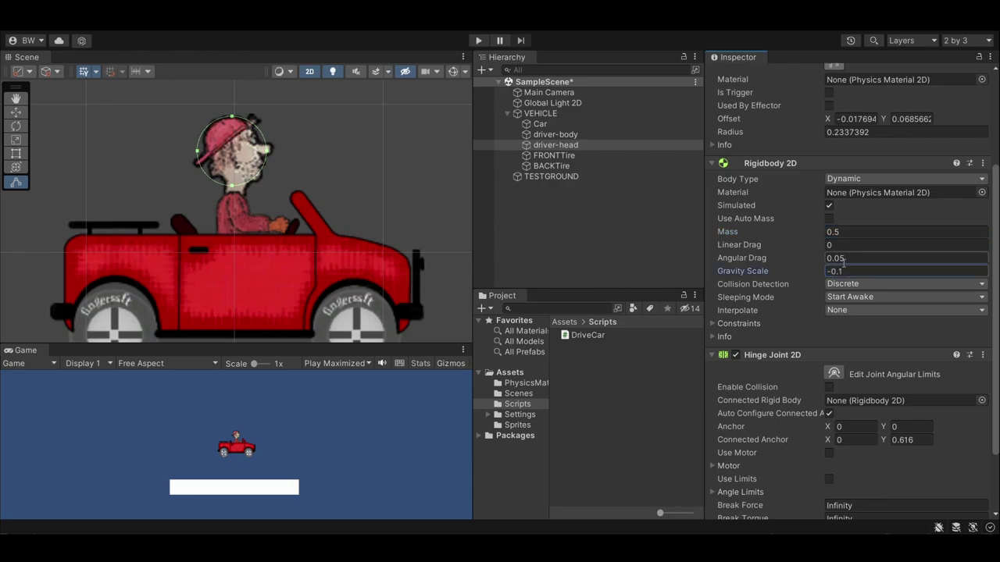
Connect the driver-head hinge joint to VEHICLE and enable its angle limits from -50 to 50
{"action": "scroll", "coordinate": [843, 264], "scroll_direction": "down", "scroll_amount": 2}
{"action": "left_click_drag", "start_coordinate": [549, 116], "coordinate": [857, 326]}
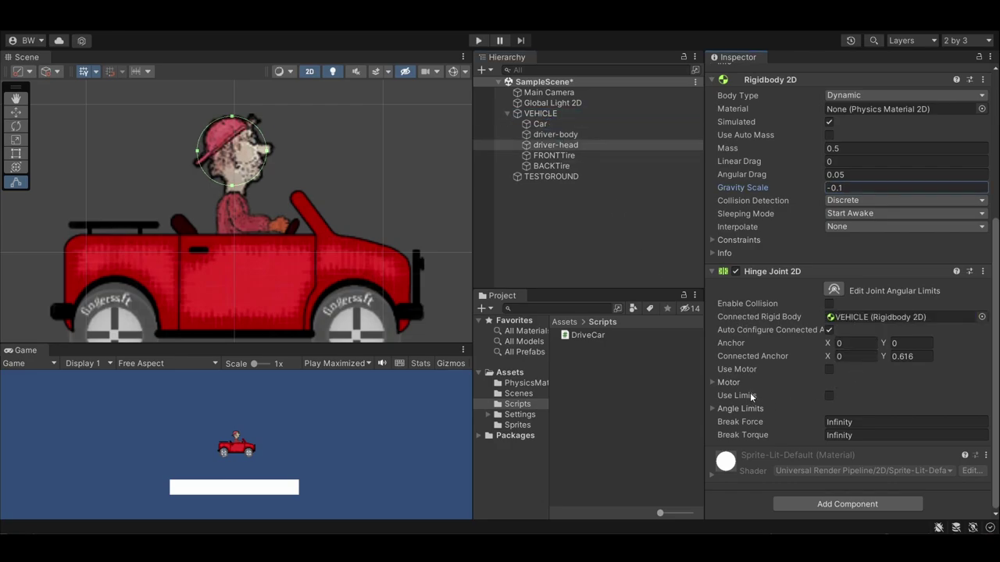
{"action": "left_click", "coordinate": [764, 409]}
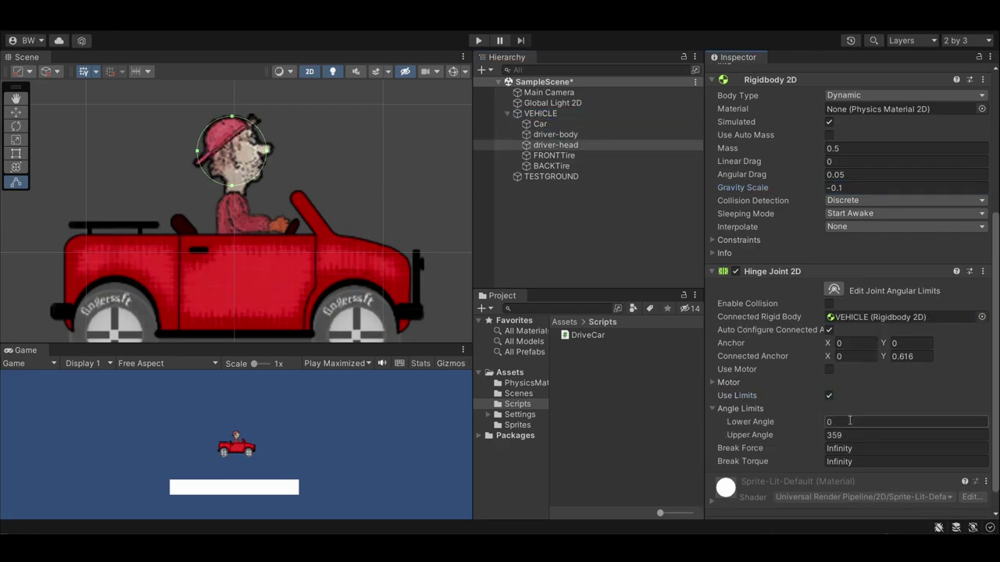
{"action": "type", "text": "-50"}
{"action": "key", "text": "Tab"}
{"action": "type", "text": "50"}
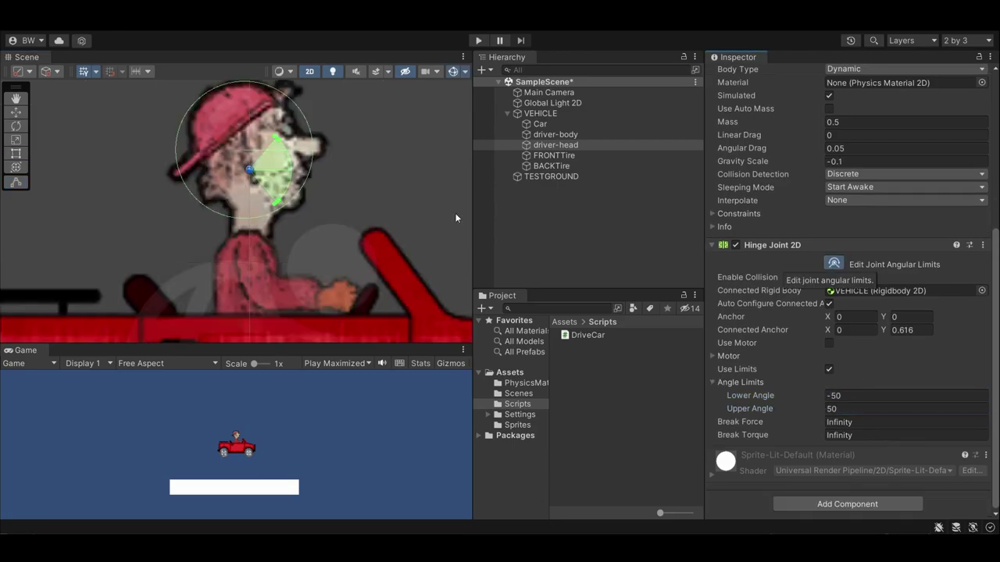
Move the hinge joint's anchor down to the driver's neck and test the head movement in play mode
{"action": "left_click", "coordinate": [833, 264]}
{"action": "left_click_drag", "start_coordinate": [250, 194], "coordinate": [255, 229]}
{"action": "left_click", "coordinate": [474, 41]}
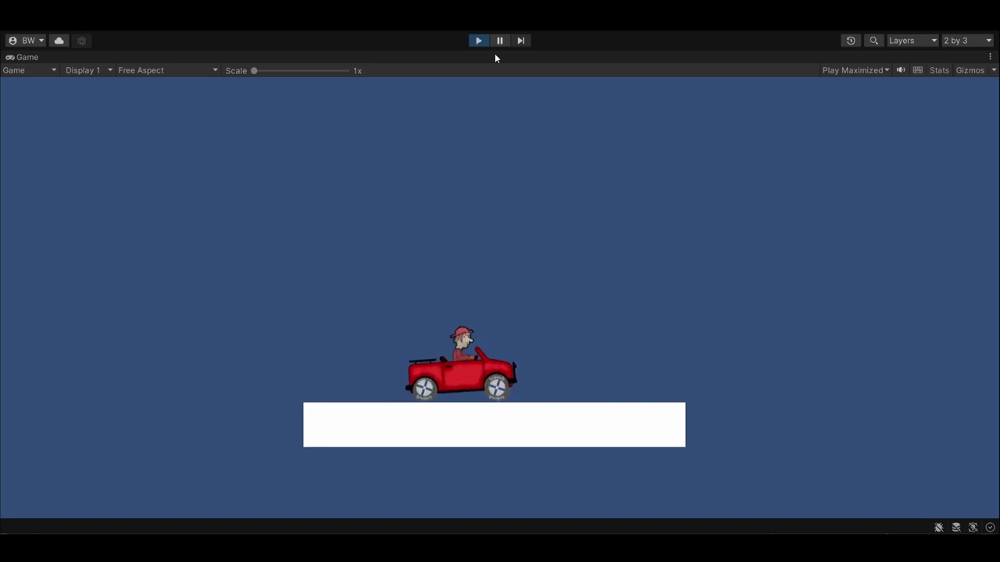
Add a Cinemachine 2D camera to the scene, make it follow VEHICLE, and test the camera tracking in play mode
{"action": "left_click", "coordinate": [474, 40]}
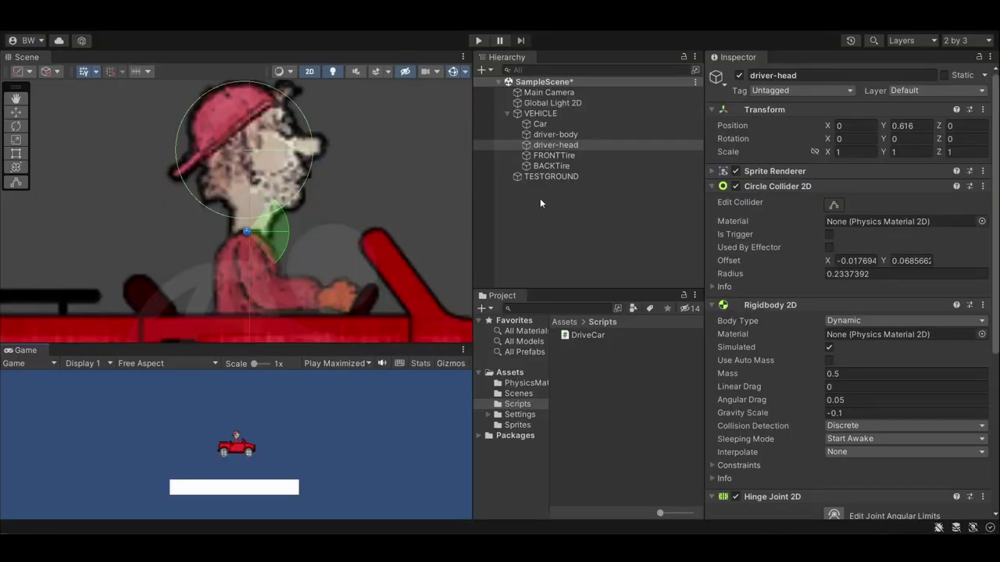
{"action": "right_click", "coordinate": [549, 219]}
{"action": "mouse_move", "coordinate": [570, 506]}
{"action": "left_click", "coordinate": [750, 391]}
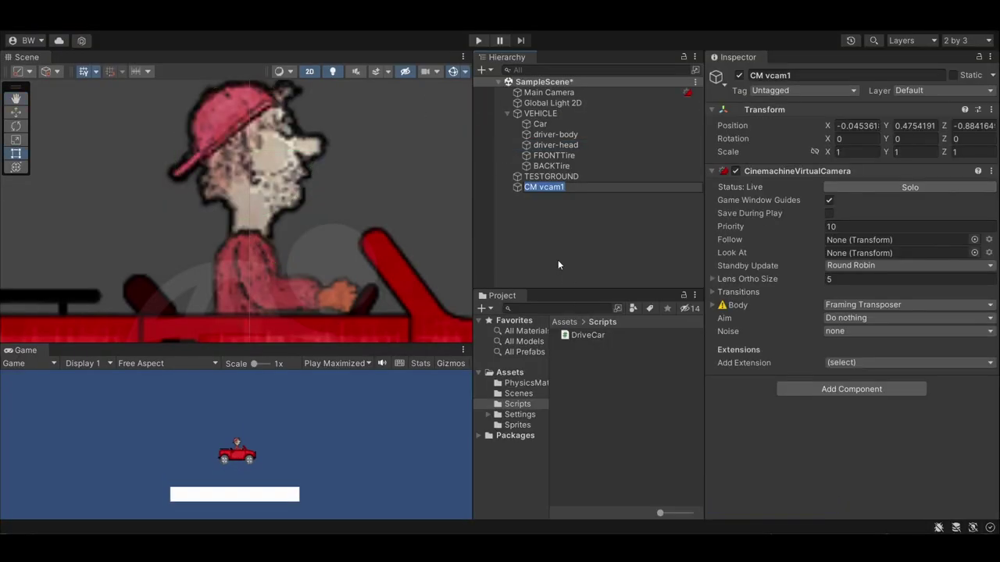
{"action": "left_click", "coordinate": [557, 260]}
{"action": "left_click_drag", "start_coordinate": [529, 187], "coordinate": [860, 240]}
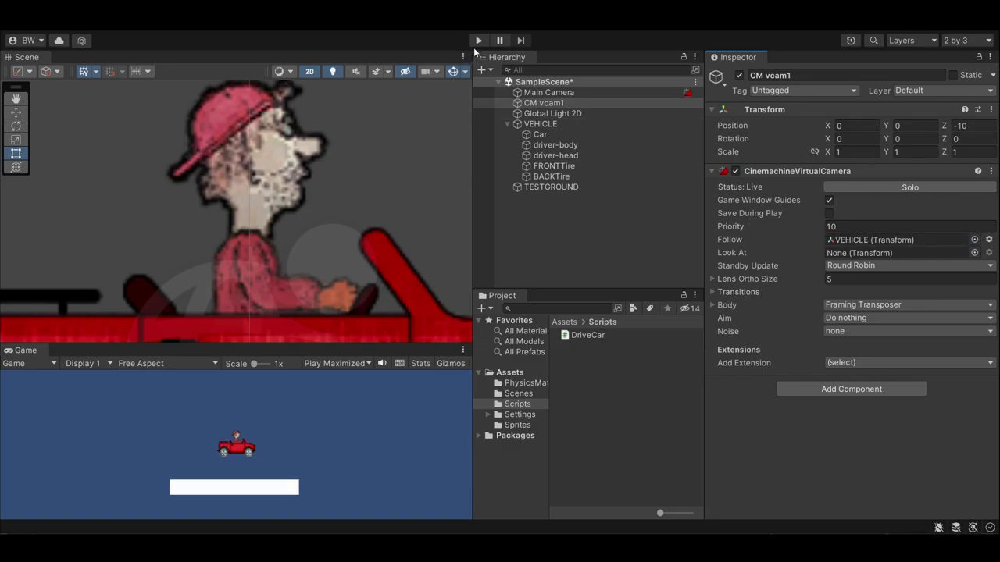
{"action": "left_click", "coordinate": [476, 41]}
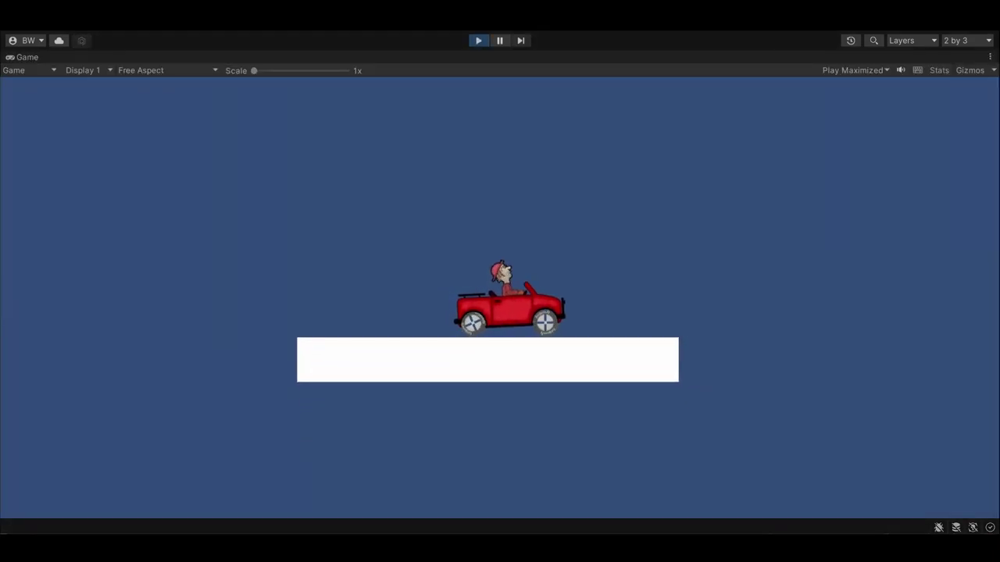
{"action": "key", "text": "d"}
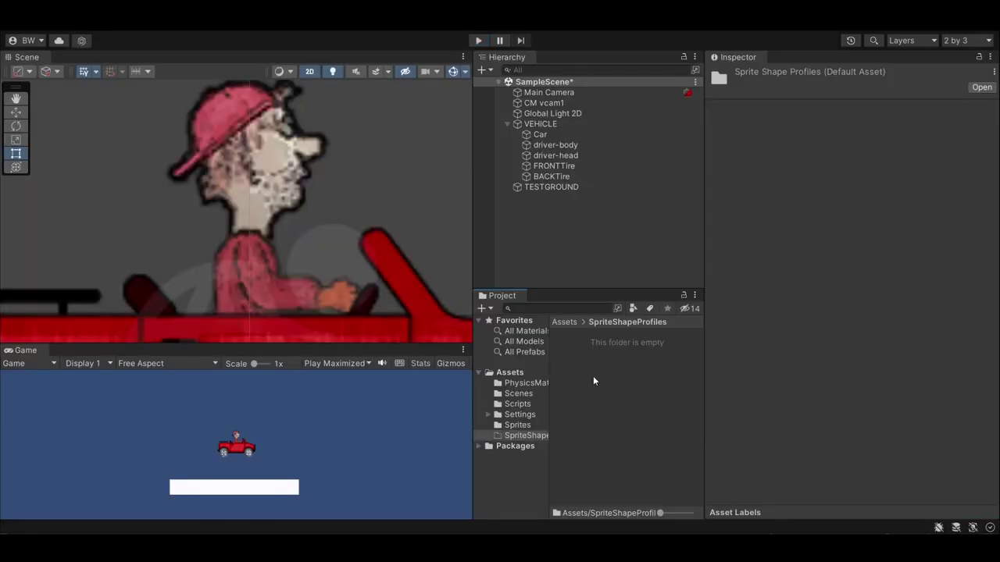
Create a sprite shape profile named ground in the SpriteShapeProfiles folder and set its angle range from 68 to -68
{"action": "right_click", "coordinate": [594, 377]}
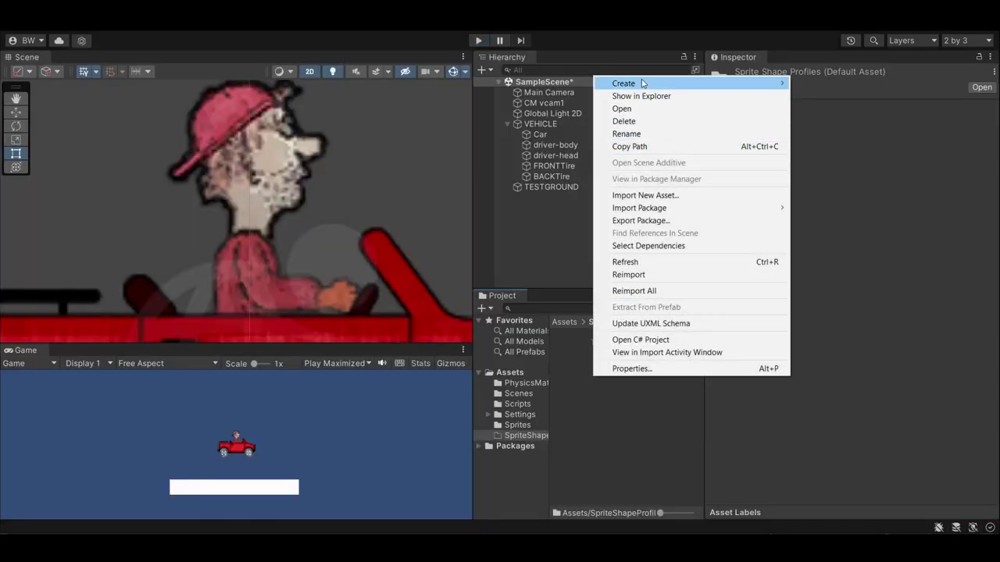
{"action": "mouse_move", "coordinate": [641, 84]}
{"action": "mouse_move", "coordinate": [822, 51]}
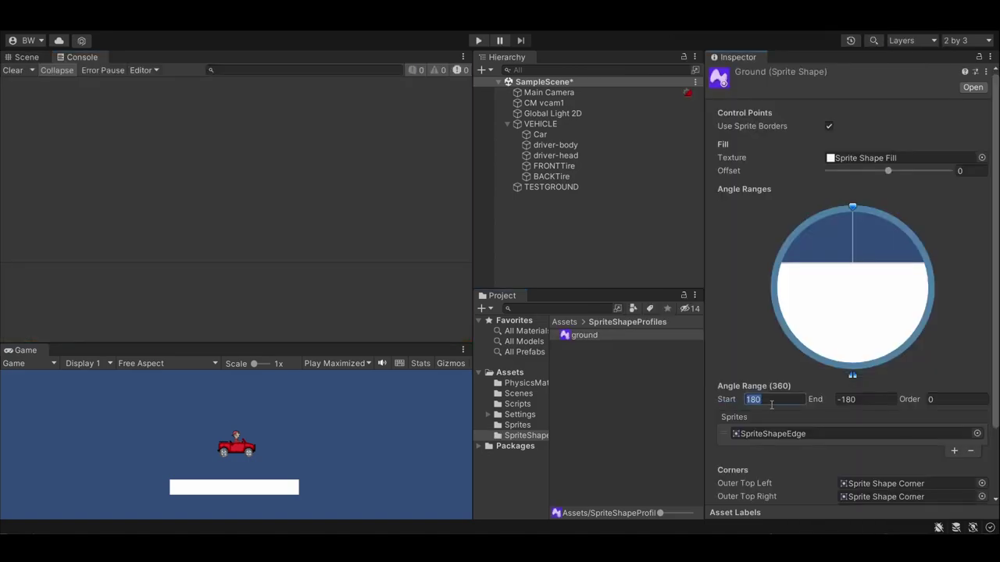
{"action": "type", "text": "68"}
{"action": "key", "text": "Tab"}
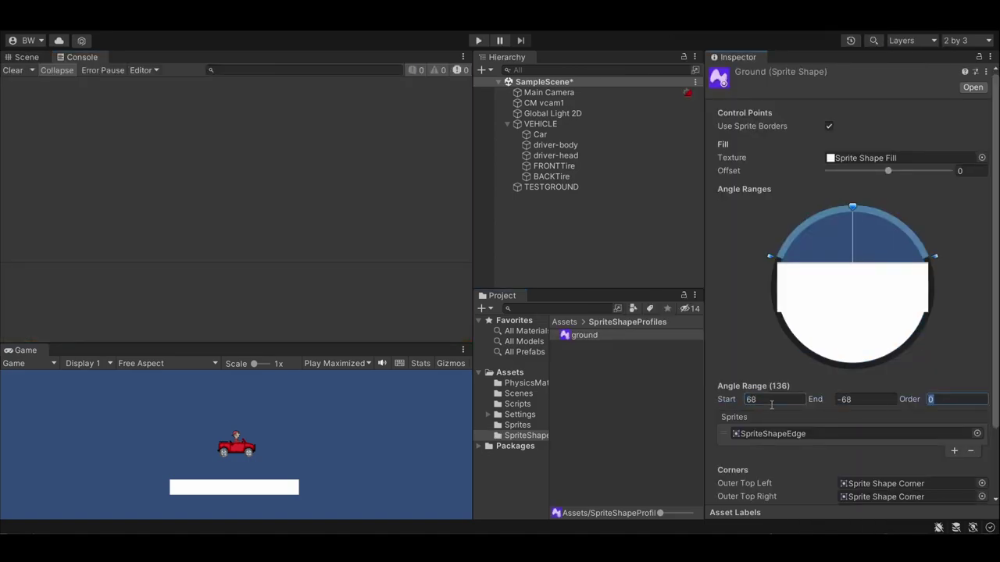
Set the ground profile's fill texture to terrain-ground and replace its edge sprite with terrain-surface, checking the angle preview
{"action": "left_click", "coordinate": [856, 157]}
{"action": "left_click_drag", "start_coordinate": [852, 158], "coordinate": [854, 160]}
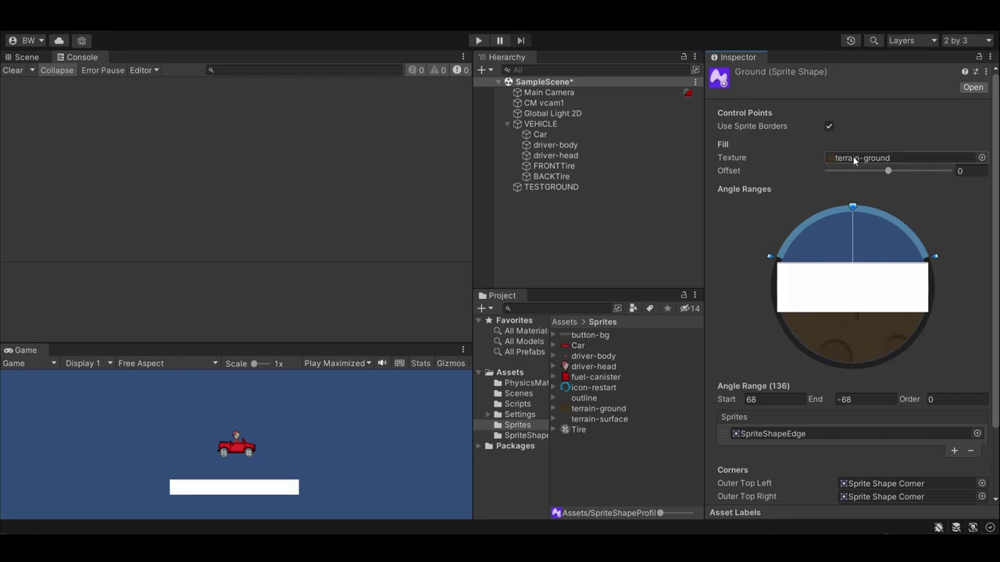
{"action": "left_click", "coordinate": [951, 433]}
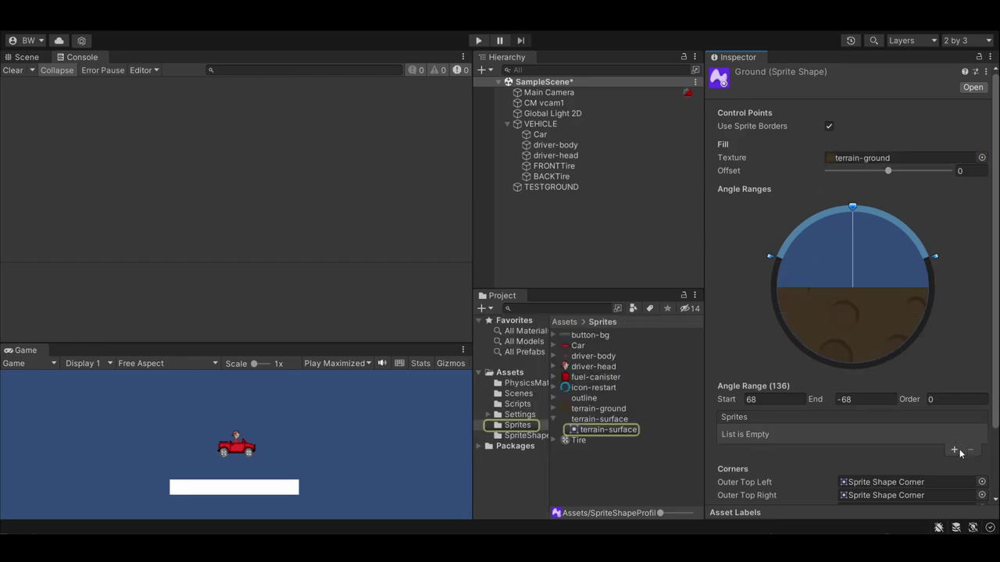
{"action": "left_click", "coordinate": [954, 450]}
{"action": "left_click_drag", "start_coordinate": [614, 429], "coordinate": [781, 434]}
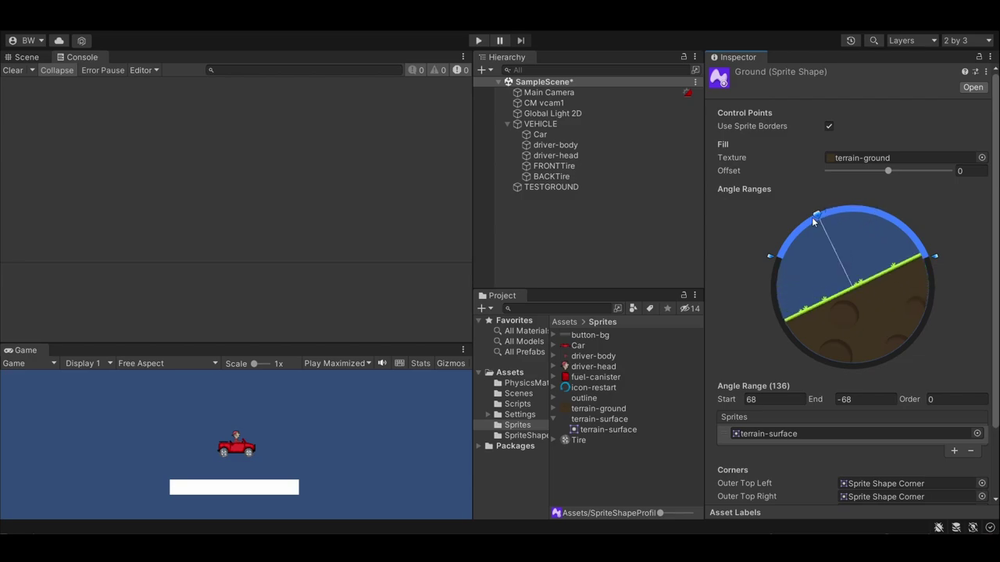
{"action": "left_click", "coordinate": [770, 290]}
{"action": "left_click_drag", "start_coordinate": [918, 341], "coordinate": [841, 208]}
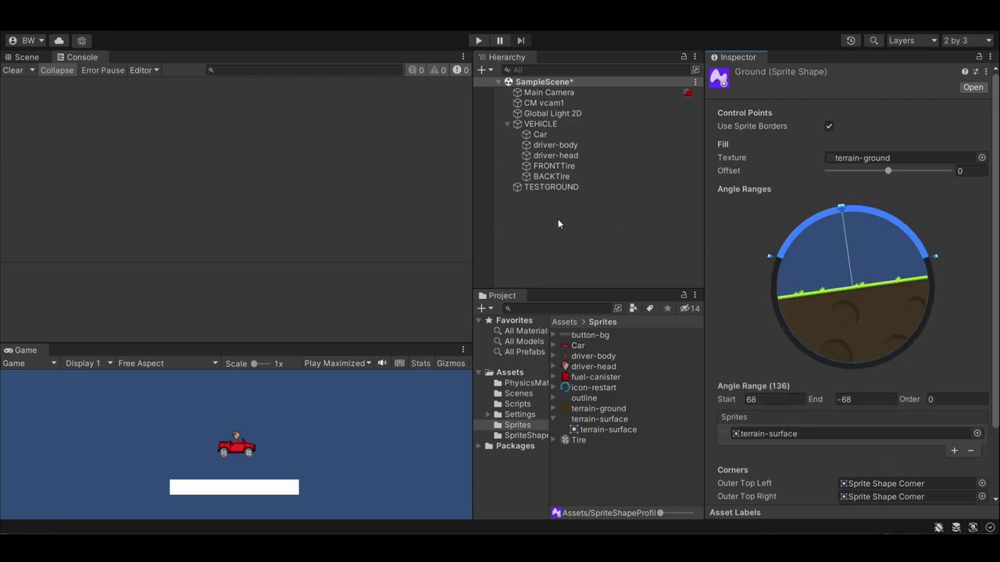
Create a closed sprite shape object in the scene and name it GROUND
{"action": "right_click", "coordinate": [549, 219]}
{"action": "mouse_move", "coordinate": [625, 370]}
{"action": "mouse_move", "coordinate": [795, 409]}
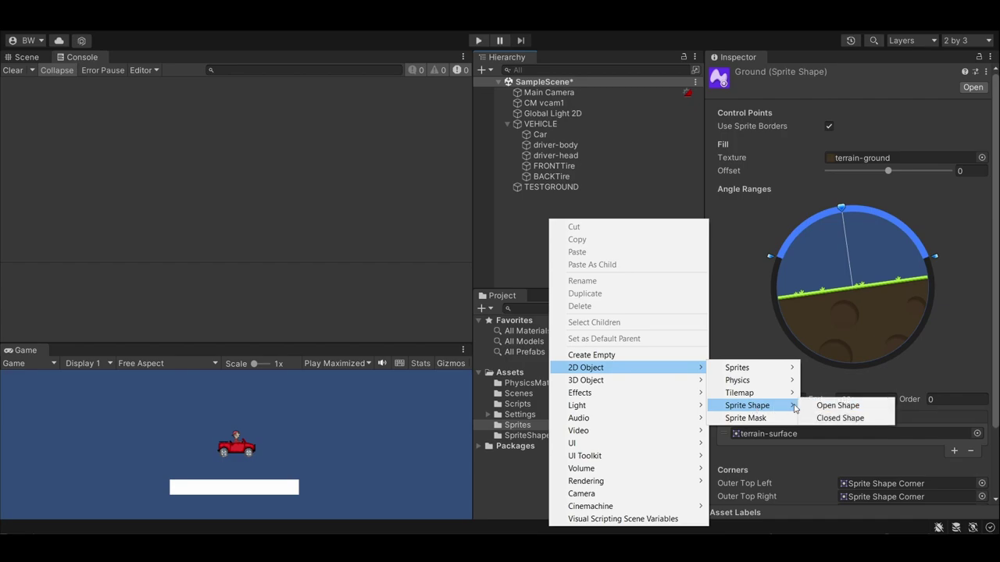
{"action": "left_click", "coordinate": [831, 419]}
{"action": "key", "text": "Caps_Lock"}
{"action": "type", "text": "GROUND"}
{"action": "key", "text": "Return"}
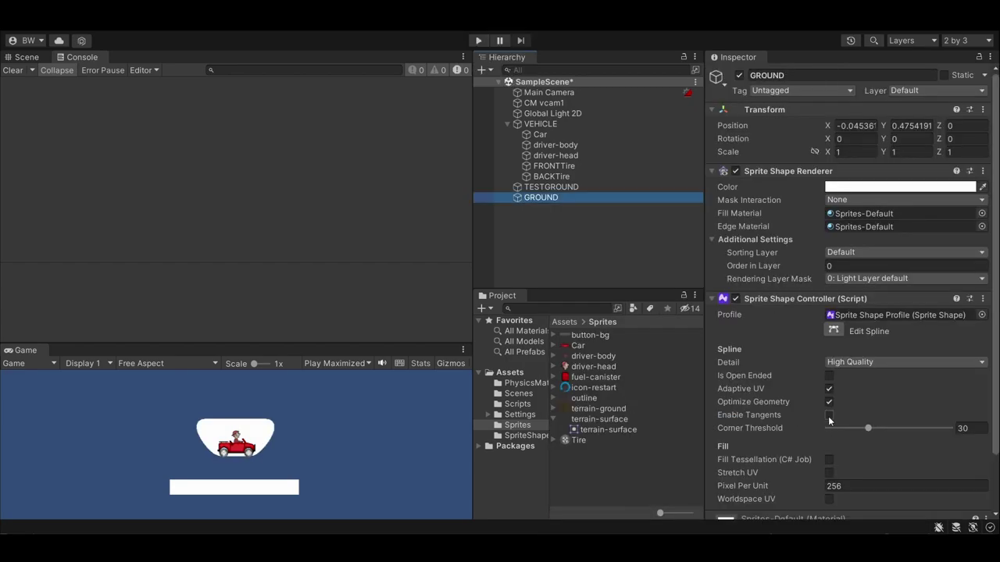
Assign the ground profile to GROUND's Sprite Shape Controller
{"action": "left_click", "coordinate": [522, 435]}
{"action": "left_click", "coordinate": [583, 335]}
{"action": "left_click_drag", "start_coordinate": [583, 337], "coordinate": [857, 321]}
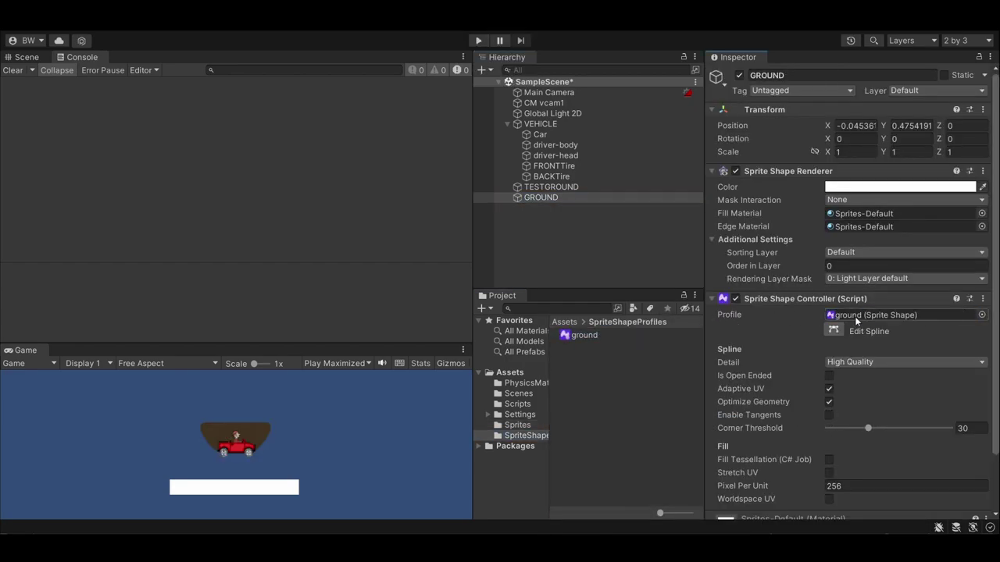
Move GROUND above the car in the scene and set its two upper spline corner points to linear tangents
{"action": "left_click", "coordinate": [26, 57]}
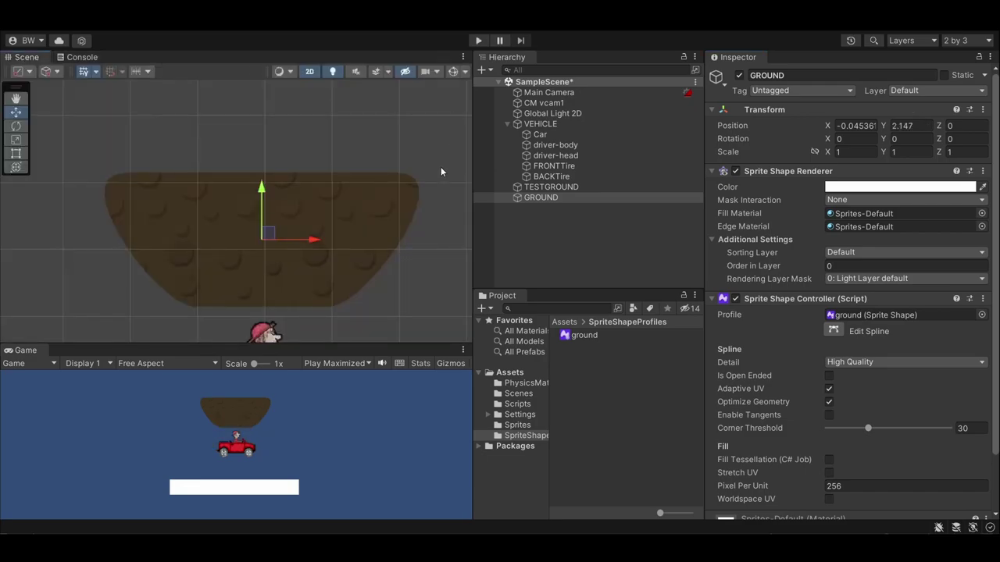
{"action": "left_click", "coordinate": [834, 331]}
{"action": "left_click", "coordinate": [126, 174]}
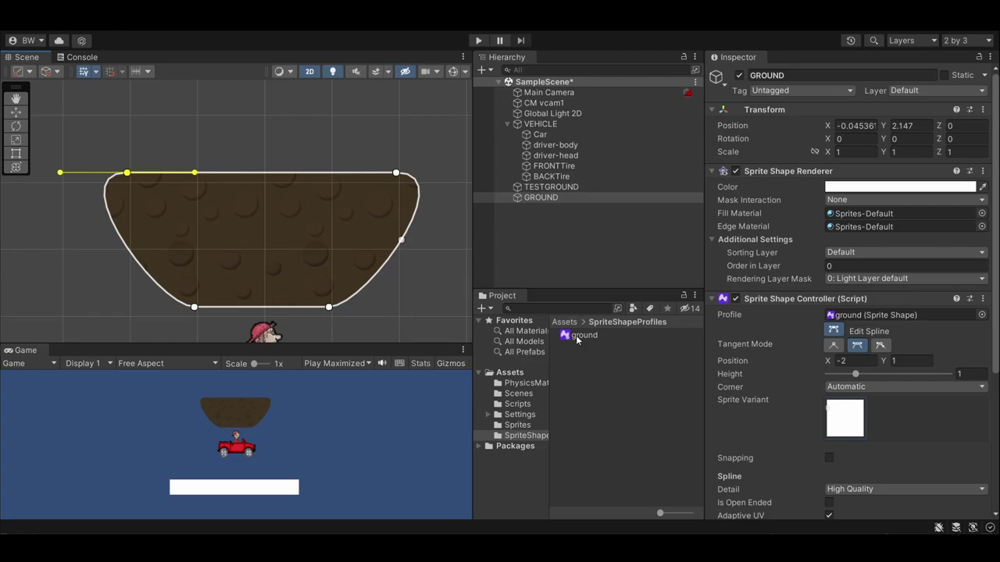
{"action": "left_click", "coordinate": [834, 345]}
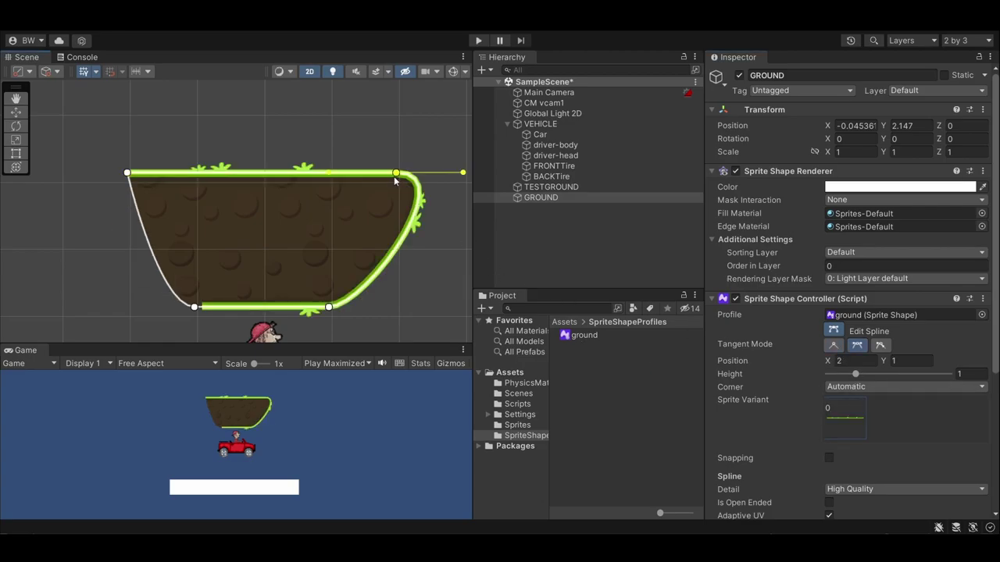
{"action": "left_click", "coordinate": [833, 346]}
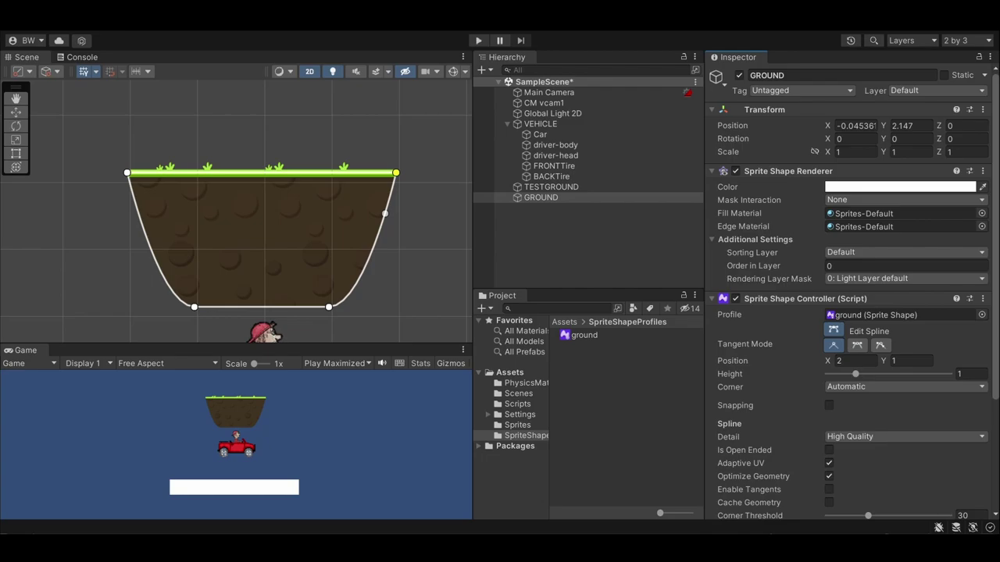
Try shaping GROUND's upper edge into a hill by adding spline points and giving them continuous tangents
{"action": "left_click_drag", "start_coordinate": [183, 174], "coordinate": [194, 129]}
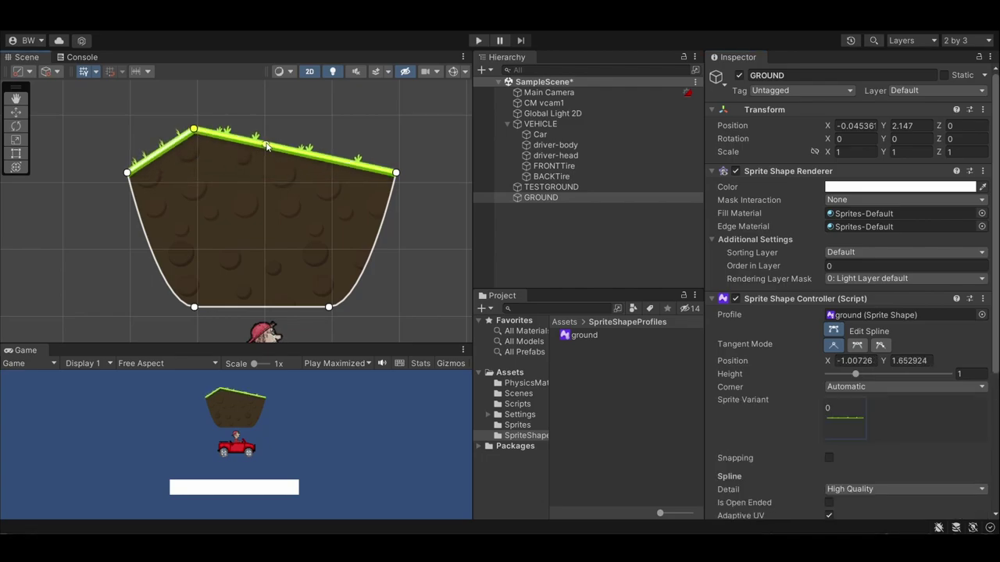
{"action": "left_click_drag", "start_coordinate": [277, 147], "coordinate": [282, 128]}
{"action": "left_click_drag", "start_coordinate": [327, 146], "coordinate": [324, 164]}
{"action": "left_click", "coordinate": [858, 346]}
{"action": "left_click", "coordinate": [282, 129]}
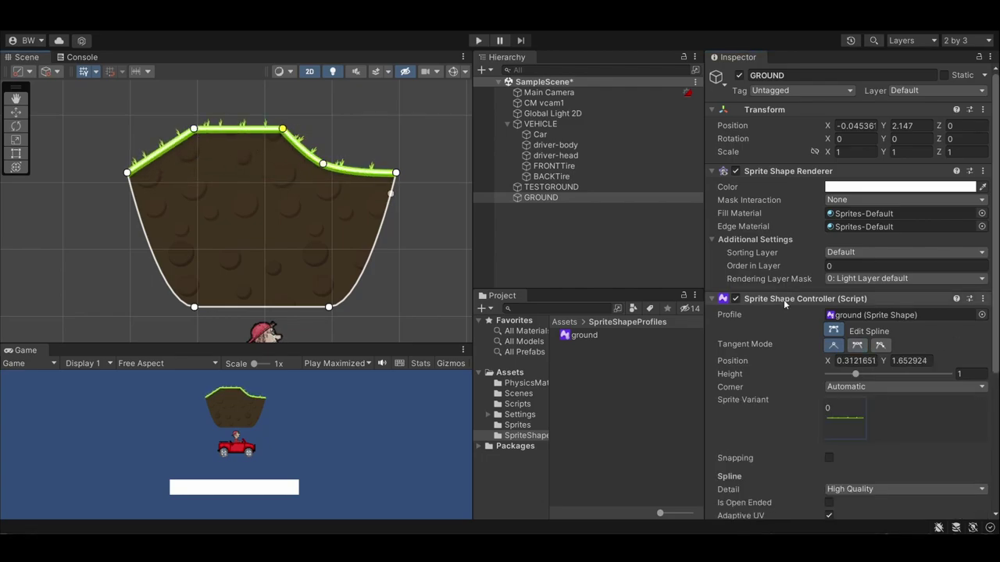
{"action": "left_click", "coordinate": [857, 346]}
{"action": "left_click", "coordinate": [857, 345]}
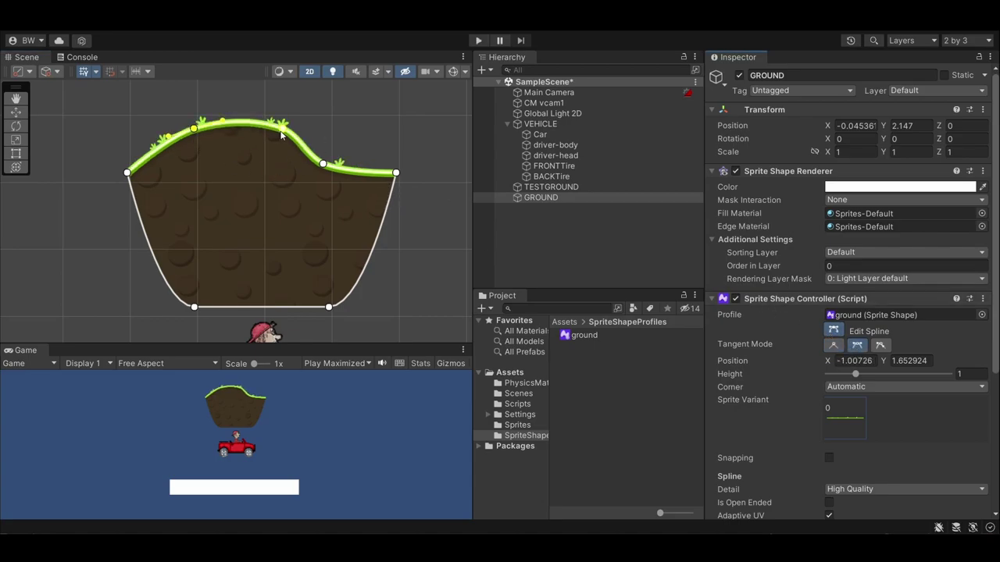
{"action": "left_click_drag", "start_coordinate": [281, 135], "coordinate": [264, 148]}
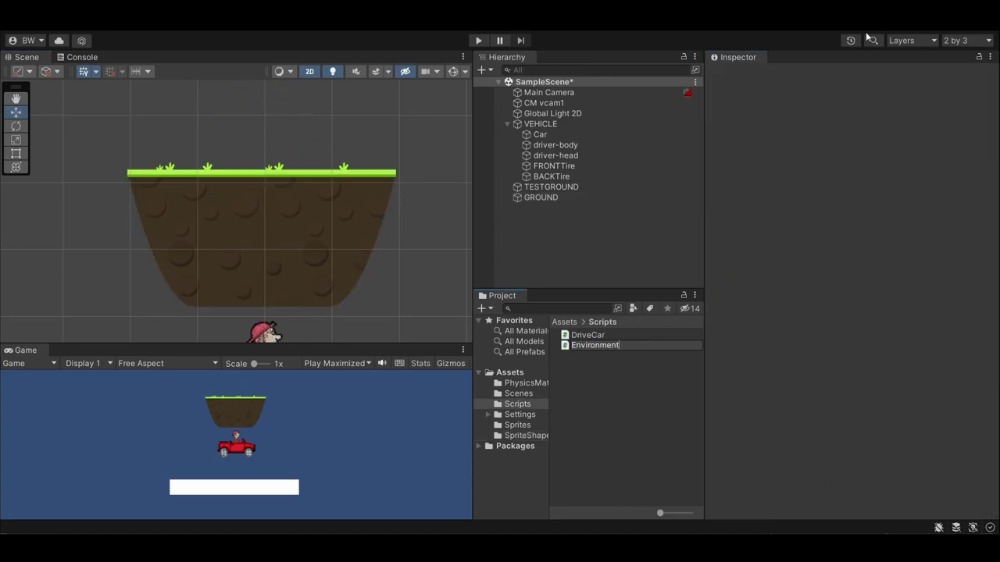
Create a C# script named EnvironmentGenerator in the Scripts folder and attach it to GROUND
{"action": "type", "text": "Generator"}
{"action": "key", "text": "Return"}
{"action": "left_click", "coordinate": [541, 198]}
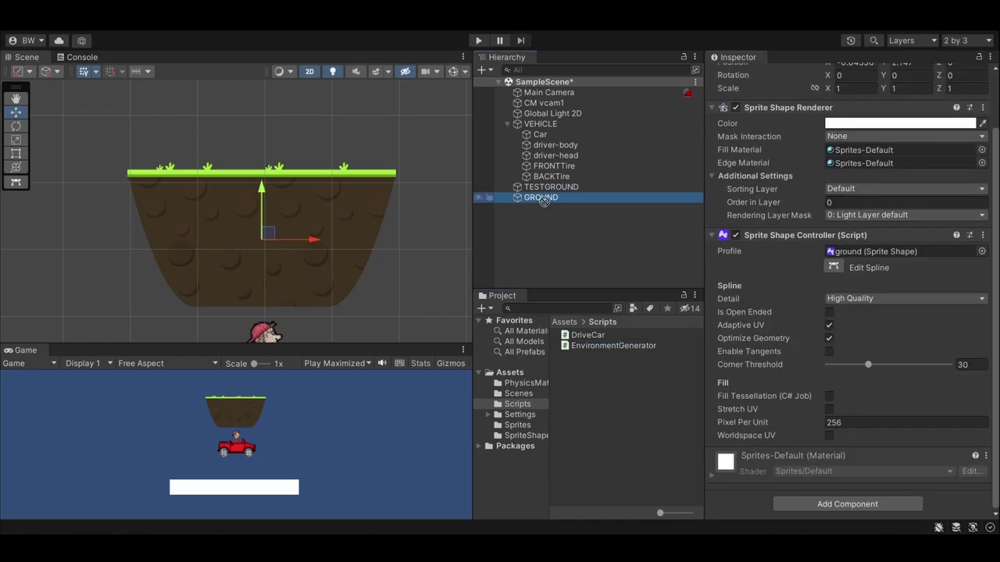
{"action": "left_click_drag", "start_coordinate": [598, 345], "coordinate": [846, 480]}
Open the EnvironmentGenerator script, add the [ExecuteInEditMode] attribute above the class and import UnityEngine.U2D
{"action": "double_click", "coordinate": [847, 435]}
{"action": "left_click", "coordinate": [117, 128]}
{"action": "key", "text": "Return"}
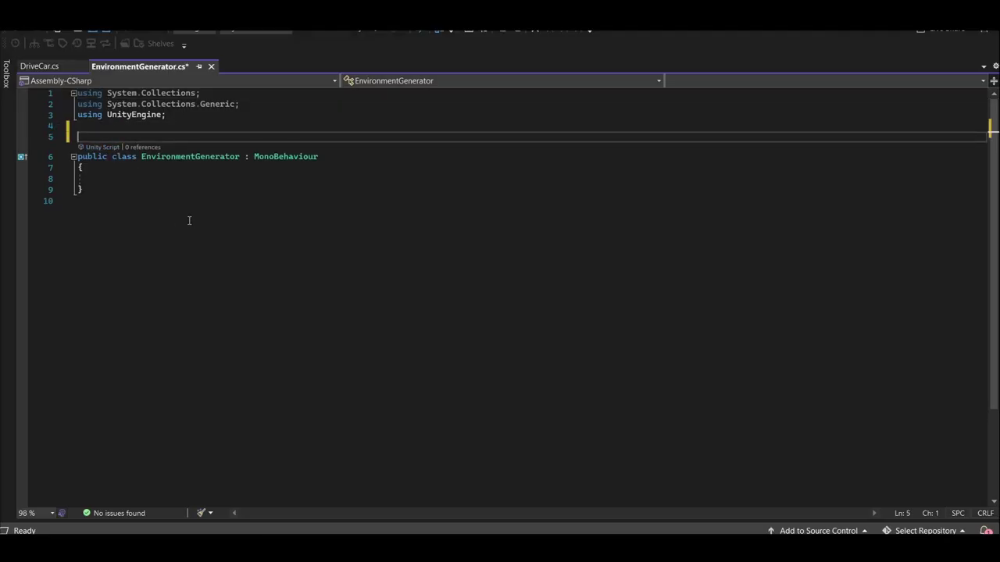
{"action": "type", "text": "[execute"}
{"action": "key", "text": "Down"}
{"action": "key", "text": "Tab"}
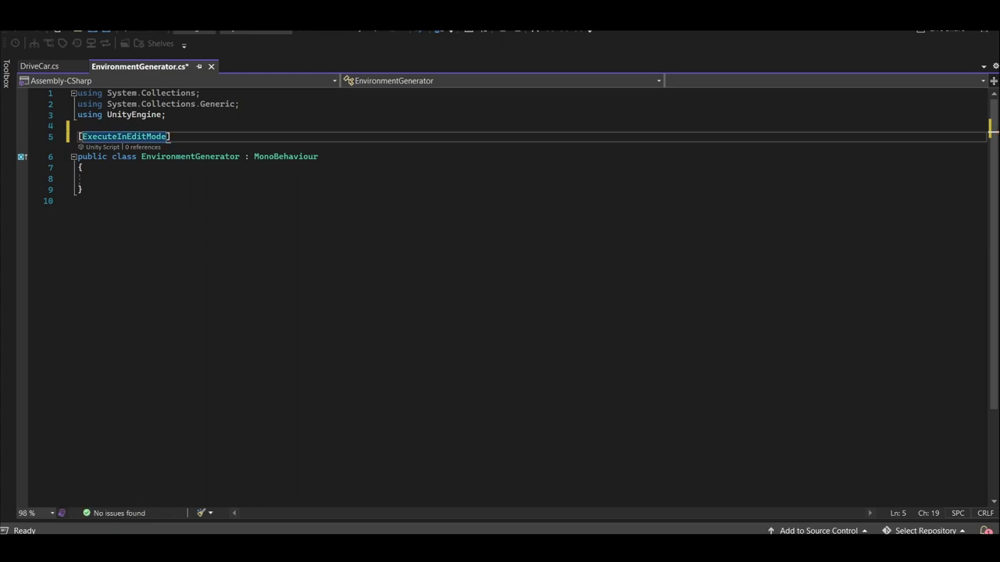
{"action": "left_click", "coordinate": [193, 117]}
{"action": "key", "text": "Return"}
{"action": "type", "text": "using UnityEngine.u2"}
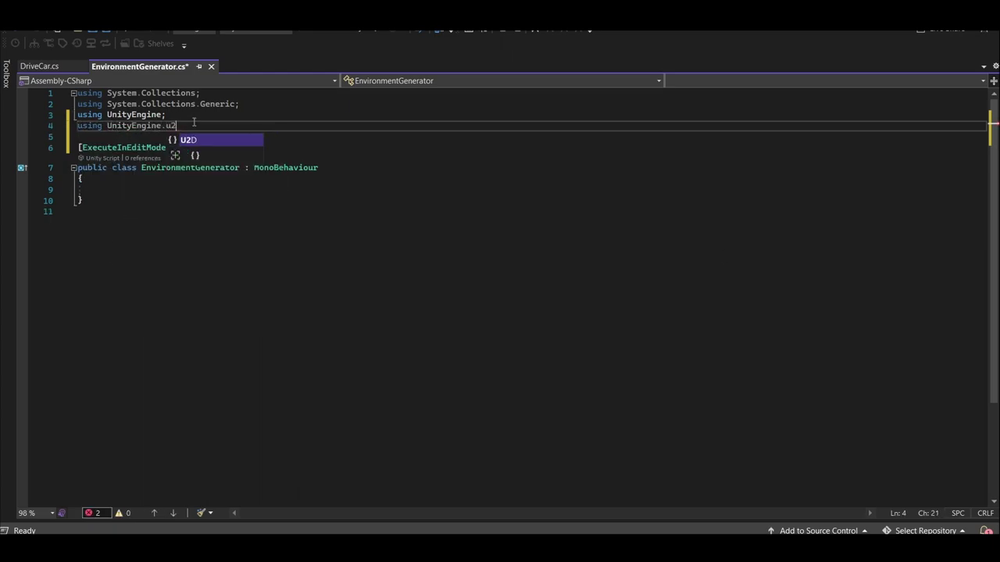
Declare a serialized private SpriteShapeController field named _spriteShapeController in the EnvironmentGenerator class
{"action": "key", "text": "Down"}
{"action": "key", "text": "Down"}
{"action": "key", "text": "Down"}
{"action": "key", "text": "Down"}
{"action": "key", "text": "Down"}
{"action": "type", "text": "[sprivate S"}
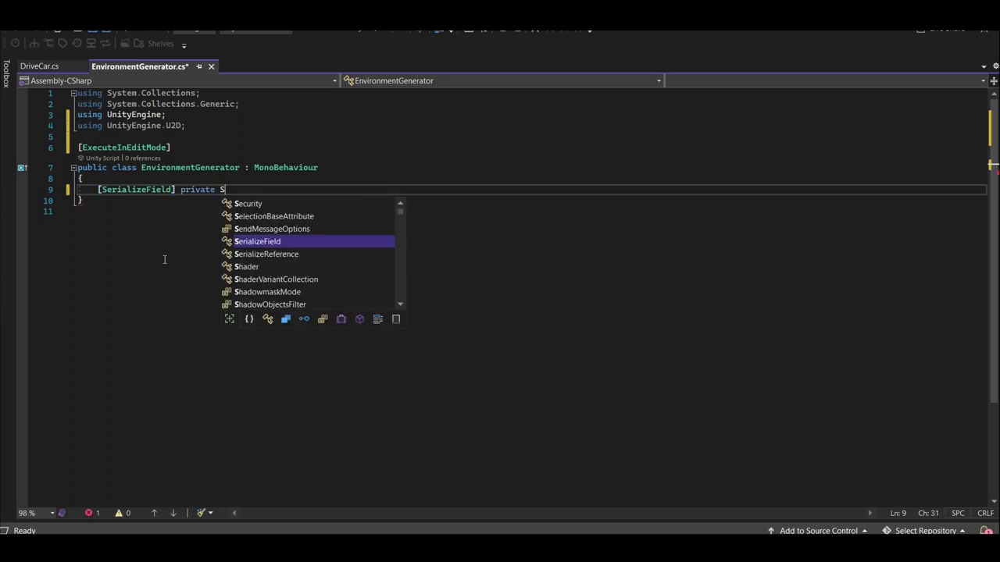
{"action": "type", "text": "priteShapeController _spriteShapeController;"}
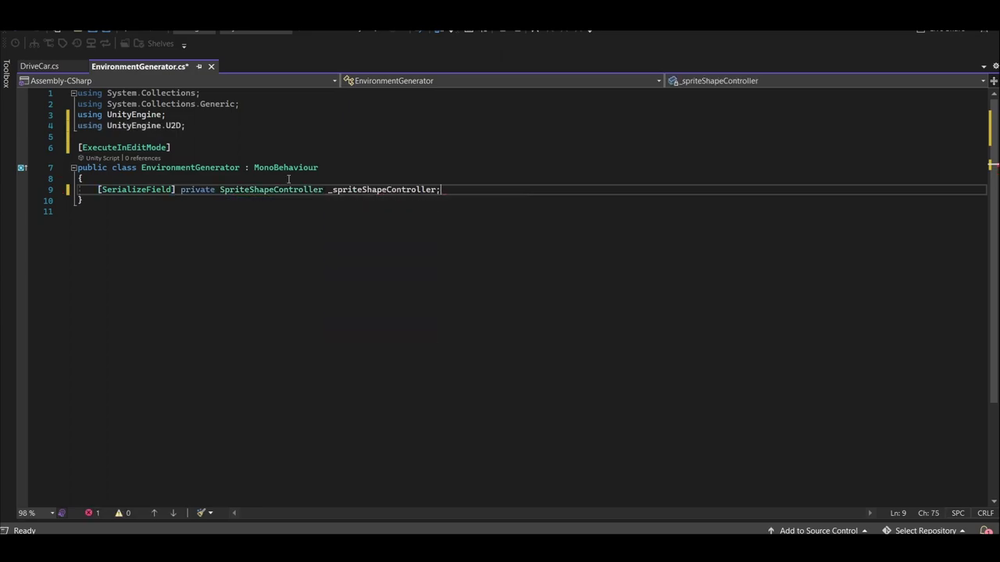
Declare serialized fields int _levelLength = 50 with Range(3f, 100f) and float _xMultiplier = 2f with Range(1f, 50f)
{"action": "key", "text": "Return"}
{"action": "key", "text": "Return"}
{"action": "type", "text": "[SerializeField, Range(3f, 100f)] private int "}
{"action": "type", "text": "_levelLength = 50;"}
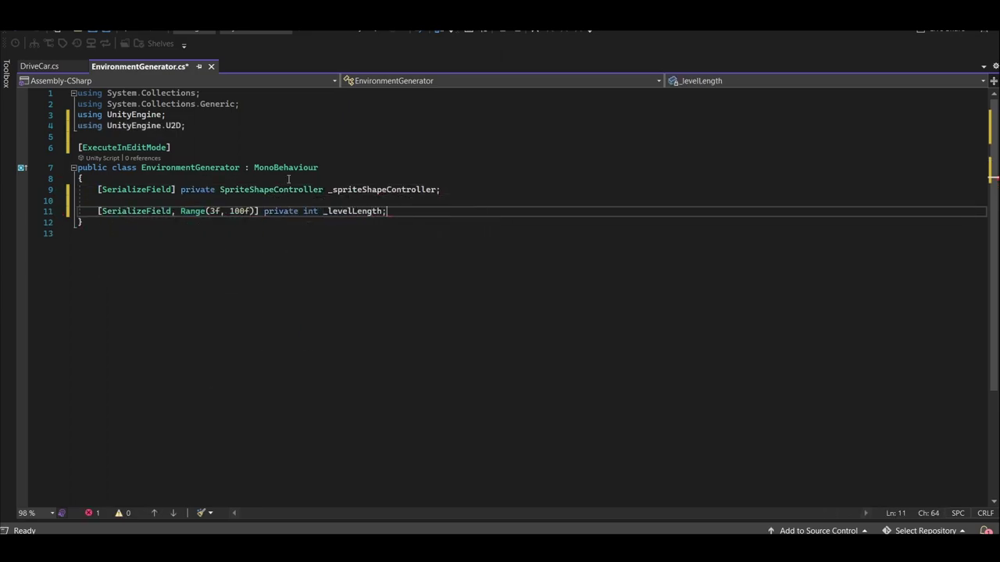
{"action": "key", "text": "Return"}
{"action": "type", "text": "[SerializeField, Range(1f, 50f)] private float _xMultiplier = 2f;"}
{"action": "left_click", "coordinate": [382, 211]}
{"action": "type", "text": "= 50"}
Declare serialized float fields _yMultiplier = 2f with Range(1f, 50f) and _curveSmoothness = 0.5f with Range(0f, 1f)
{"action": "left_click", "coordinate": [417, 222]}
{"action": "key", "text": "Return"}
{"action": "type", "text": "[SerializeField, Range(1, 50f"}
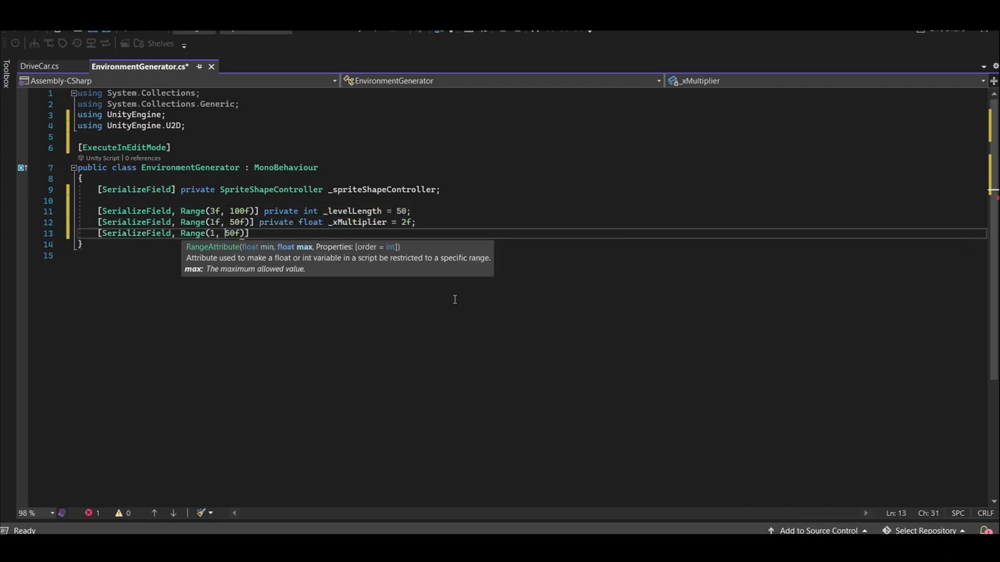
{"action": "key", "text": "Left"}
{"action": "key", "text": "Left"}
{"action": "type", "text": "f"}
{"action": "key", "text": "End"}
{"action": "type", "text": "private float _yMultiplier = 2f;"}
{"action": "key", "text": "Return"}
{"action": "type", "text": "[SerializeField, Range(0f, 1f)] private float _curveSmoothness = 0.5f;"}
Declare the serialized private float fields _noiseStep = 0.5f and _bottom = 10f
{"action": "key", "text": "Return"}
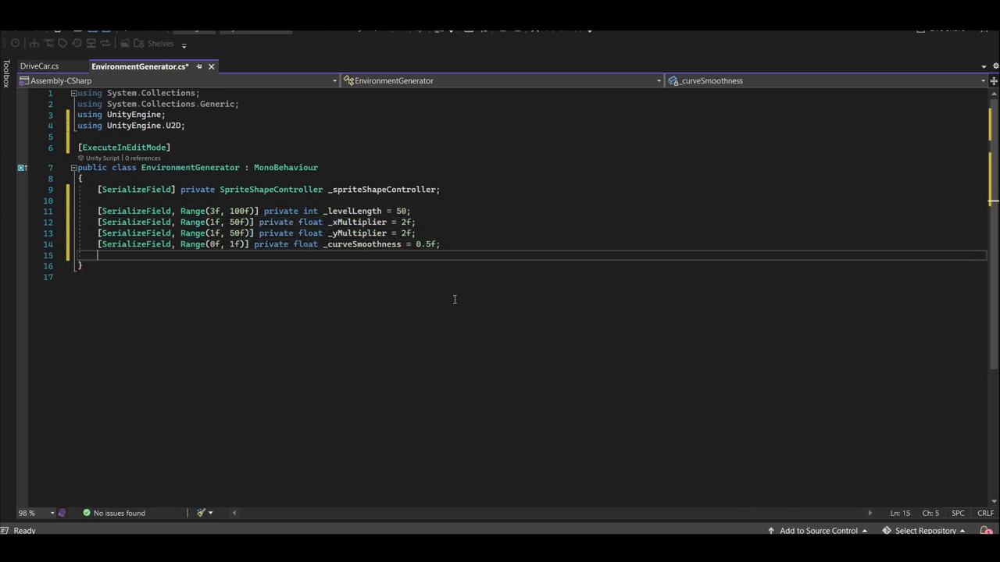
{"action": "type", "text": "[SerializeField] private float _noiseStep = 0.5f;"}
{"action": "key", "text": "Return"}
{"action": "type", "text": "[SerializeField] private float _bottom = 10f;"}
Declare a private Vector3 field named _lastPos and add an empty private OnValidate method below it
{"action": "key", "text": "Return"}
{"action": "key", "text": "Return"}
{"action": "type", "text": "private Vec"}
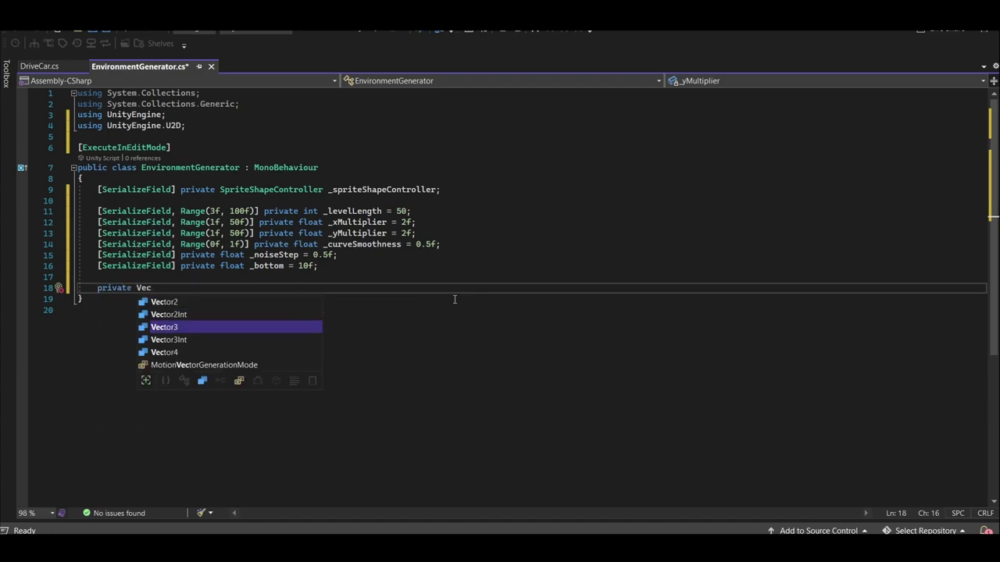
{"action": "type", "text": "tor3 _lk"}
{"action": "type", "text": ";"}
{"action": "key", "text": "Return"}
{"action": "key", "text": "Return"}
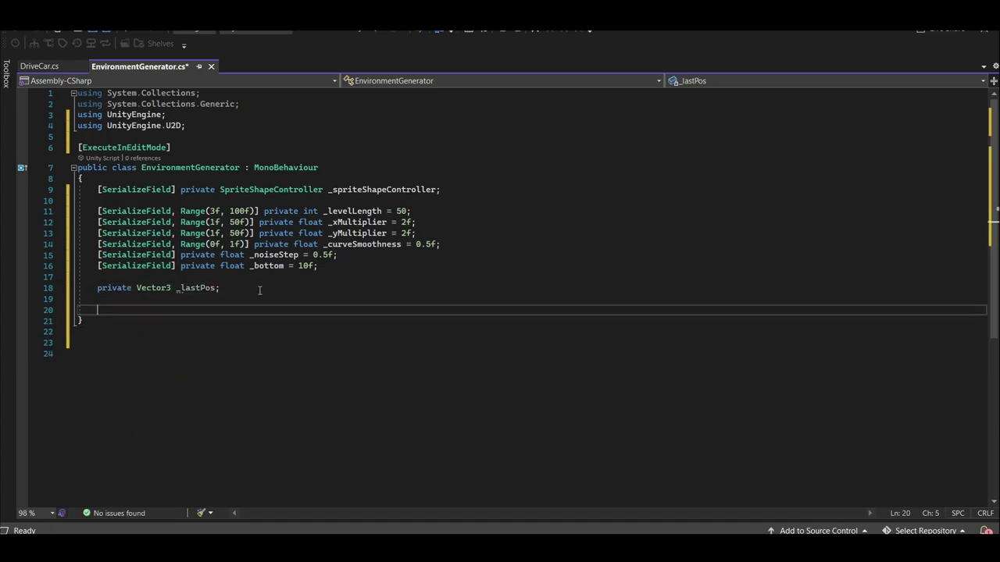
{"action": "type", "text": "onvali"}
{"action": "key", "text": "Tab"}
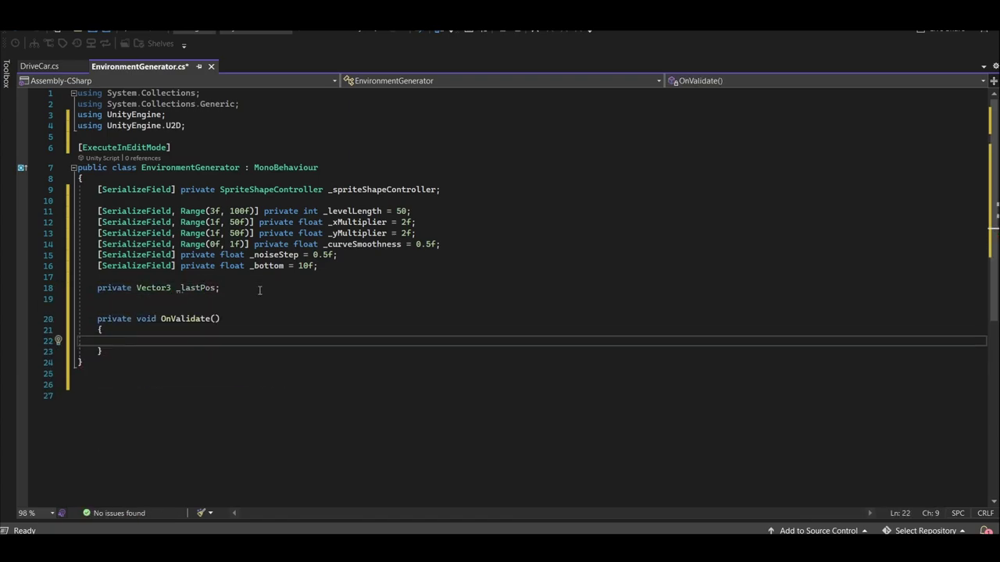
Call Clear() on _spriteShapeController.spline inside OnValidate and save the script
{"action": "type", "text": "_spriteShapeController.spl"}
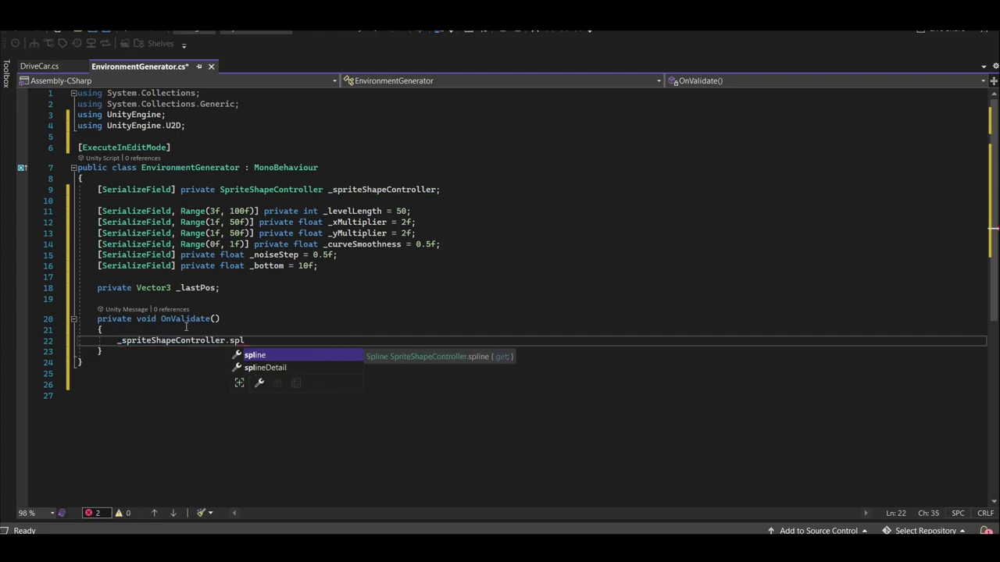
{"action": "key", "text": "Tab"}
{"action": "type", "text": ".Clea"}
{"action": "key", "text": "Tab"}
{"action": "key", "text": "Tab"}
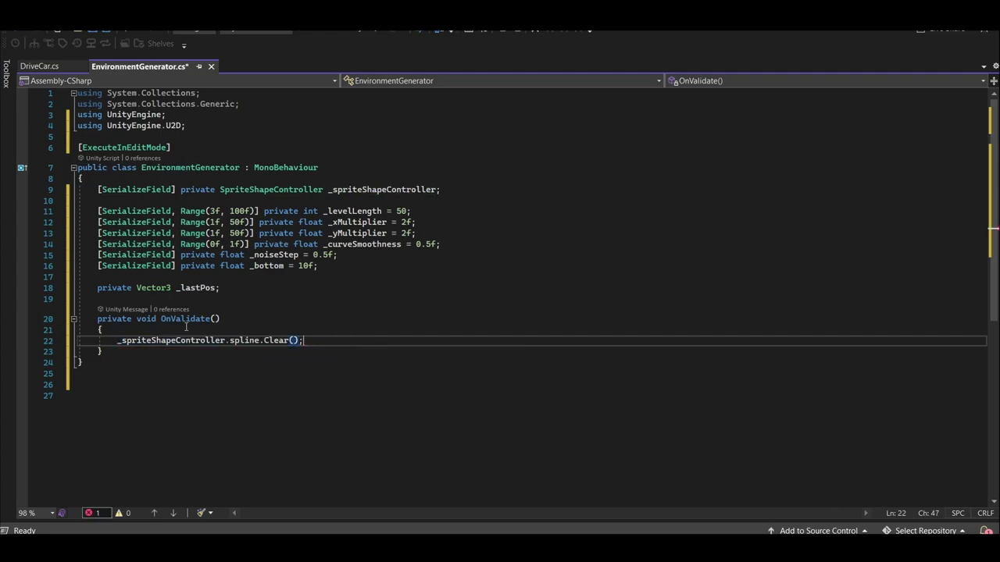
{"action": "key", "text": "ctrl+s"}
Add a for loop below the Clear call that counts int i from 0 while i < _levelLength
{"action": "key", "text": "Return"}
{"action": "key", "text": "Return"}
{"action": "type", "text": "for"}
{"action": "key", "text": "Tab"}
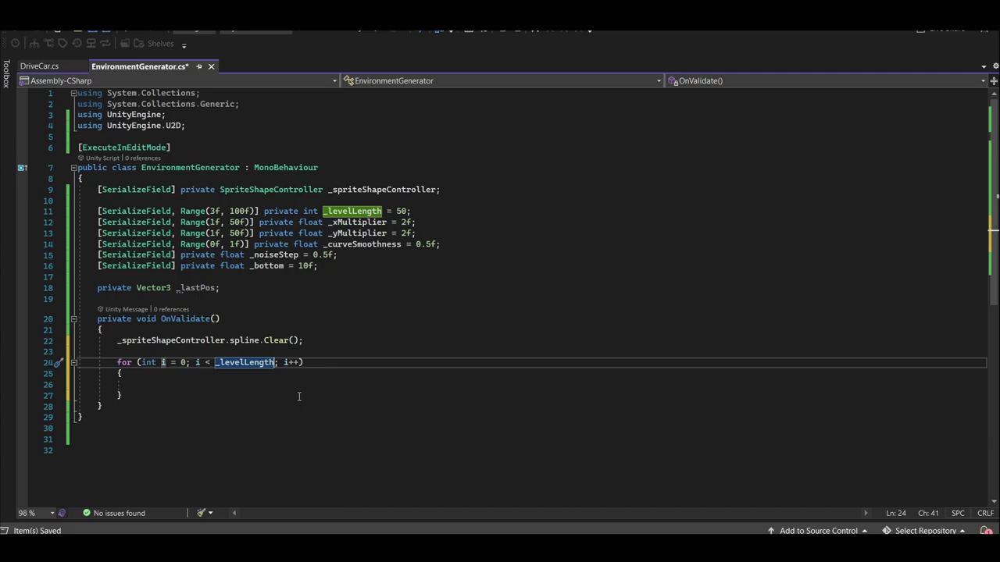
{"action": "left_click", "coordinate": [285, 383]}
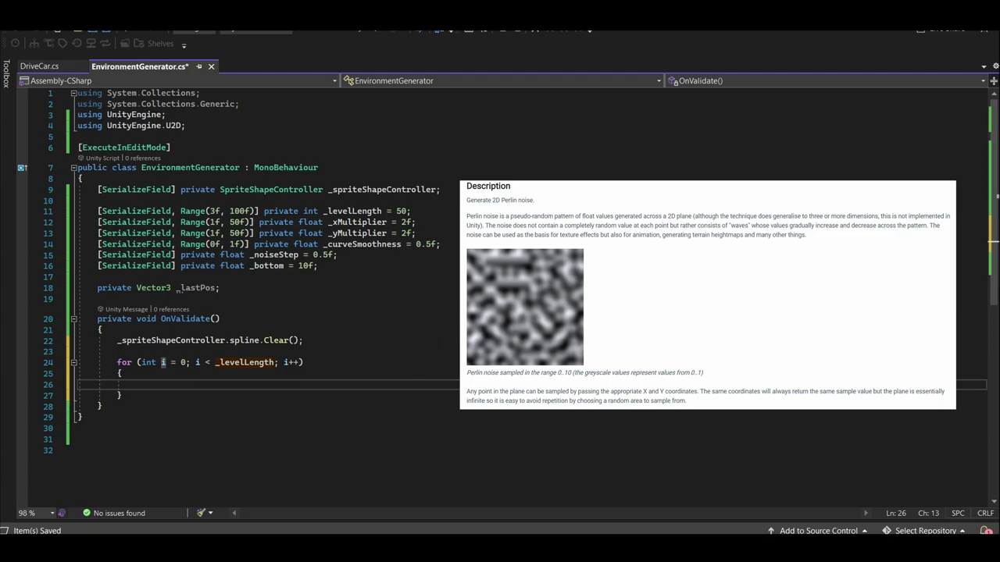
In the loop, assign _lastPos = transform.position + new Vector3(i * _xMultiplier, Mathf.PerlinNoise(0, i * _noiseStep) * _yMultiplier)
{"action": "type", "text": "_lastPos = transform.position + new Vector3(i * _x"}
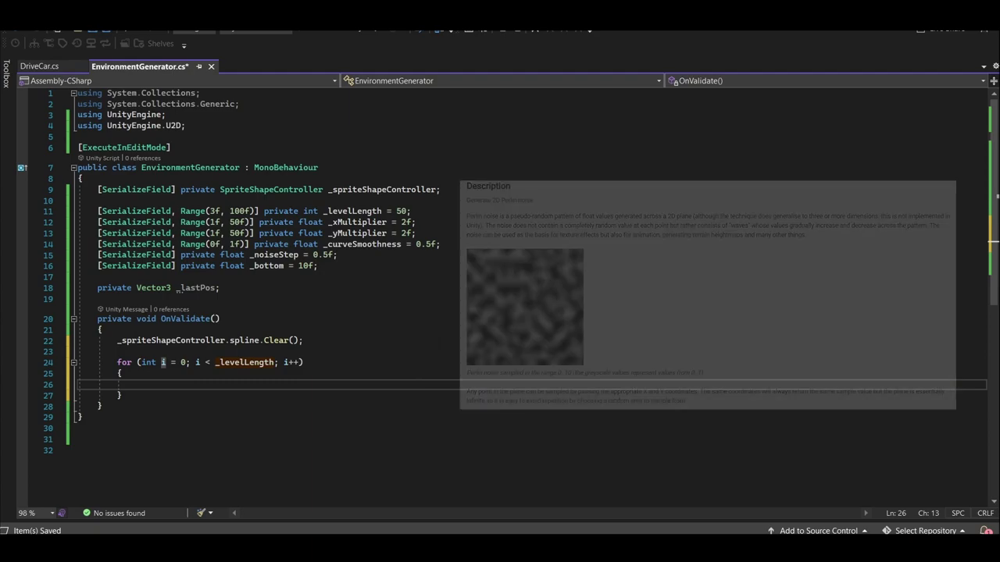
{"action": "type", "text": "Multiplier, Mathf.PerlinNoise"}
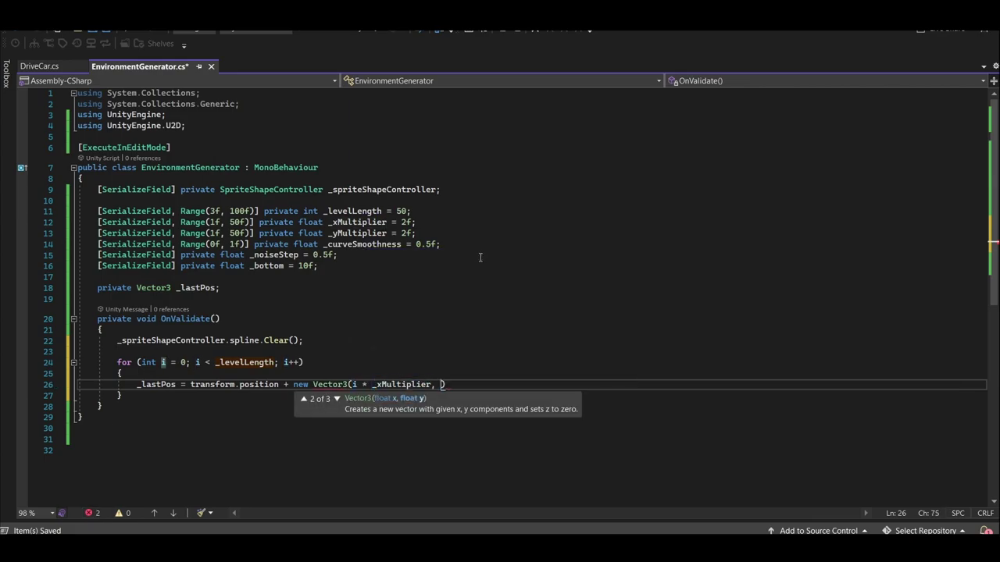
{"action": "type", "text": "(0, i * _noiseStep) * _yMultiplier);"}
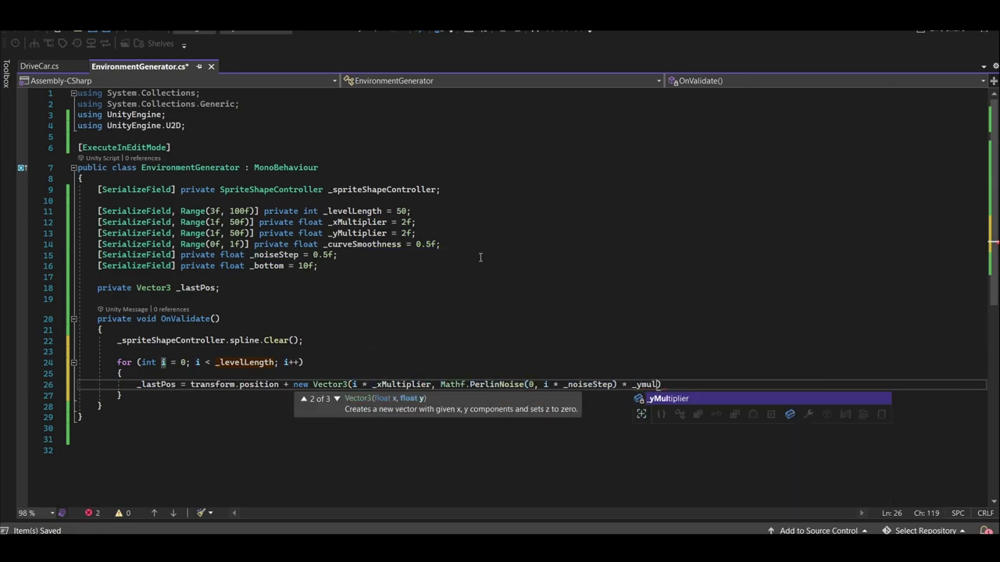
{"action": "key", "text": "Return"}
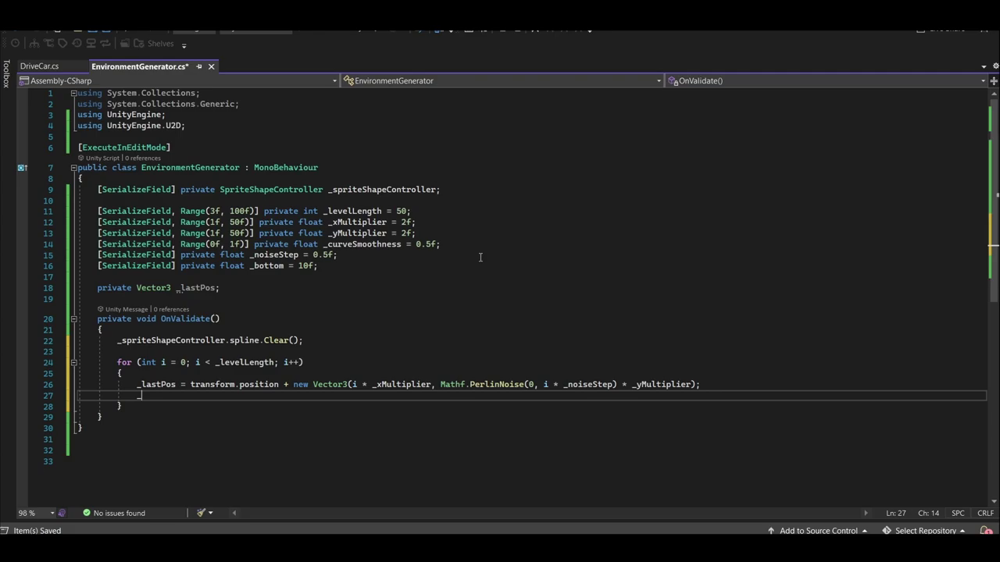
Insert a spline point for each iteration with _spriteShapeController.spline.InsertPointAt(i, _lastPos)
{"action": "type", "text": "_spriteShapeController.spline.inst"}
{"action": "key", "text": "Tab"}
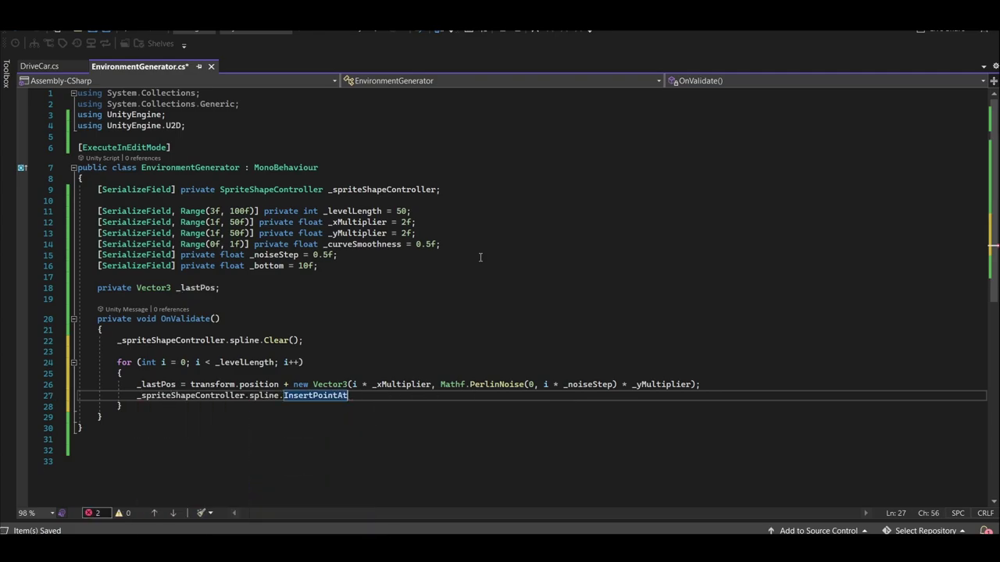
{"action": "type", "text": "(i, _lastPos);"}
{"action": "key", "text": "Return"}
{"action": "key", "text": "Return"}
Add an if block for i != 0 && i != _levelLength - 1 that calls spline.SetTangentMode(i, ShapeTangentMode.Continuous)
{"action": "type", "text": "if (i !="}
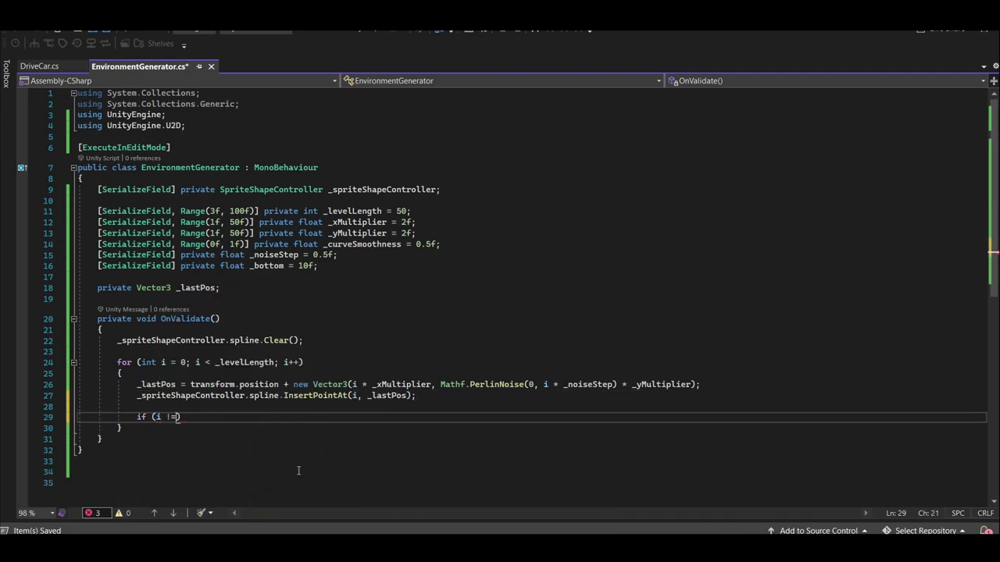
{"action": "type", "text": " 0 && i != _levelLength - 1"}
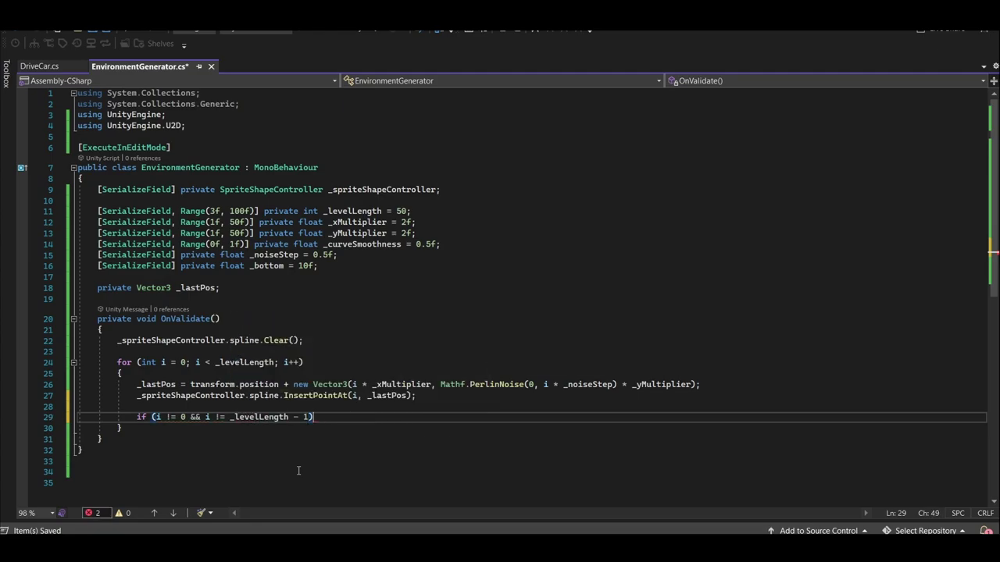
{"action": "key", "text": "Return"}
{"action": "type", "text": "{"}
{"action": "key", "text": "Return"}
{"action": "type", "text": "_spriteShapeController.spline.SetTangentMode(i, "}
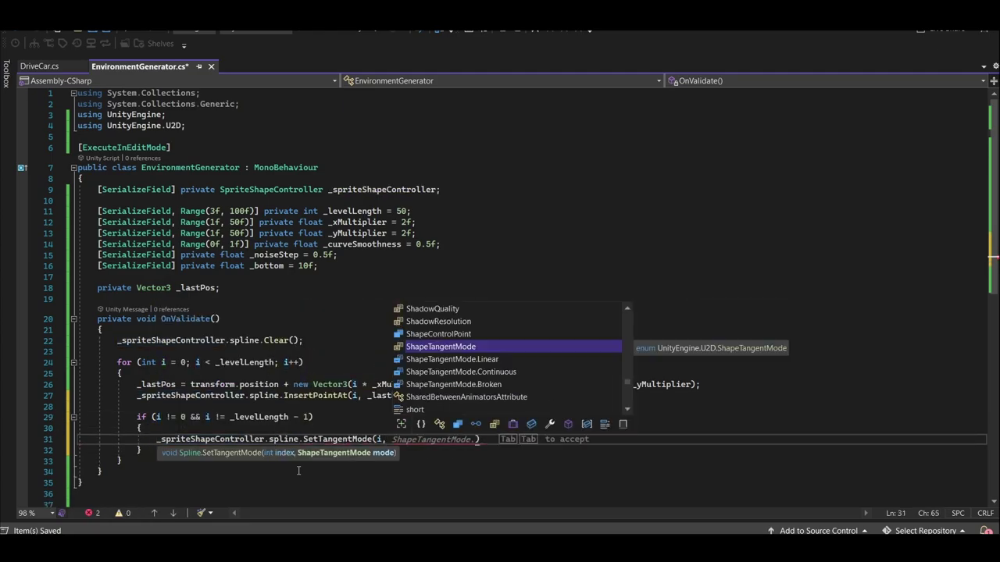
{"action": "type", "text": "ShapeTangentMode.Continuous);"}
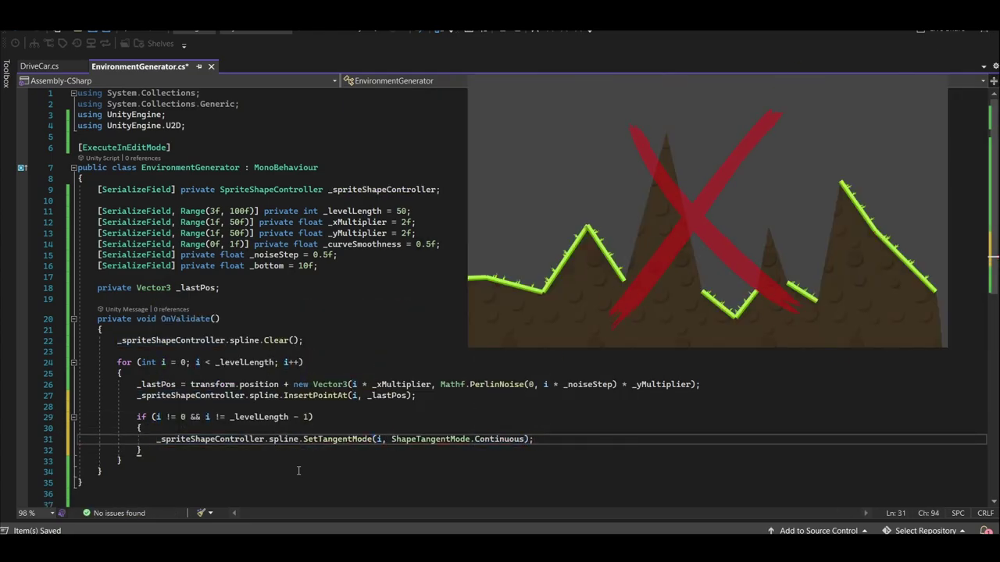
In the if block, set the spline's left and right tangents to Vector3.left and Vector3.right, each multiplied by _xMultiplier * _curveSmoothness
{"action": "key", "text": "Return"}
{"action": "type", "text": "_spriteShapeController.spline.SetLeftTangent(i, Vector3.left * _xMultiplier * _curveSmoothness);"}
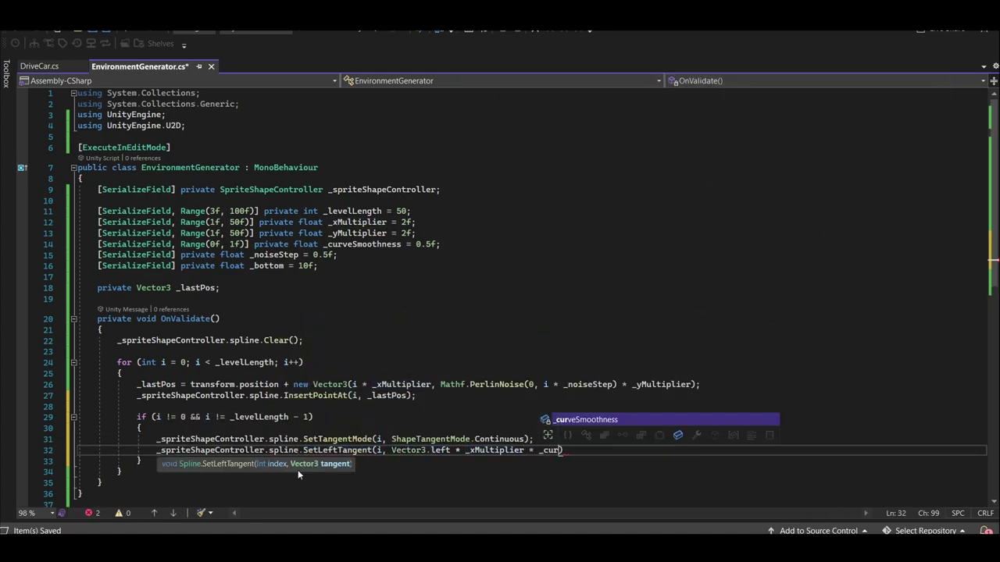
{"action": "key", "text": "Return"}
{"action": "type", "text": "_spriteShapeController.spline.SetRightTangent(i, Vector3.right * _xMultiplier * _curveSmoothness);"}
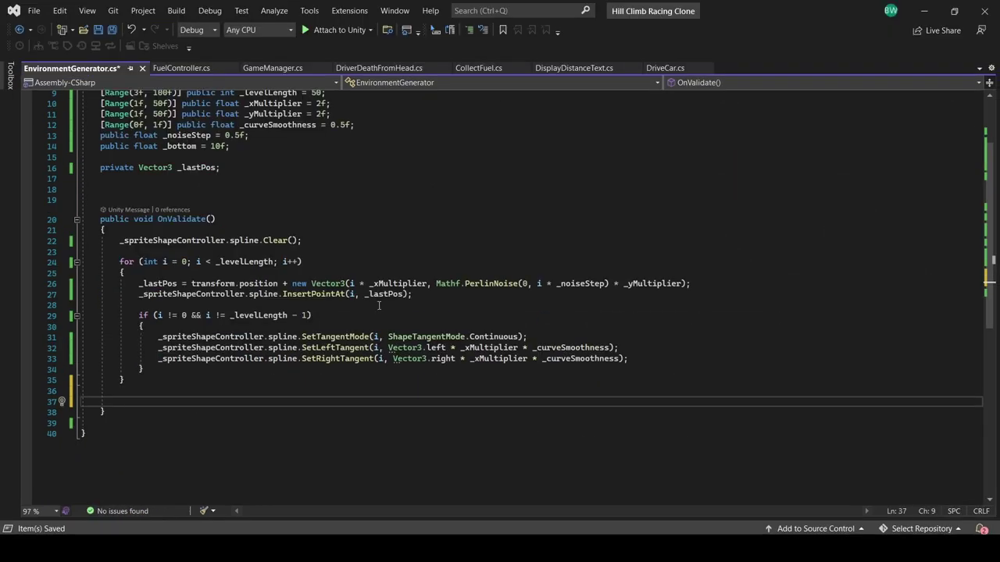
After the loop, insert spline points _levelLength at _lastPos.x and _levelLength + 1 at transform.position.x, both at transform.position.y - _bottom, and save
{"action": "type", "text": "_spriteShapeController.spline.InsertPointAt(_levelLength, new Vector3(_lastPos.x, tran"}
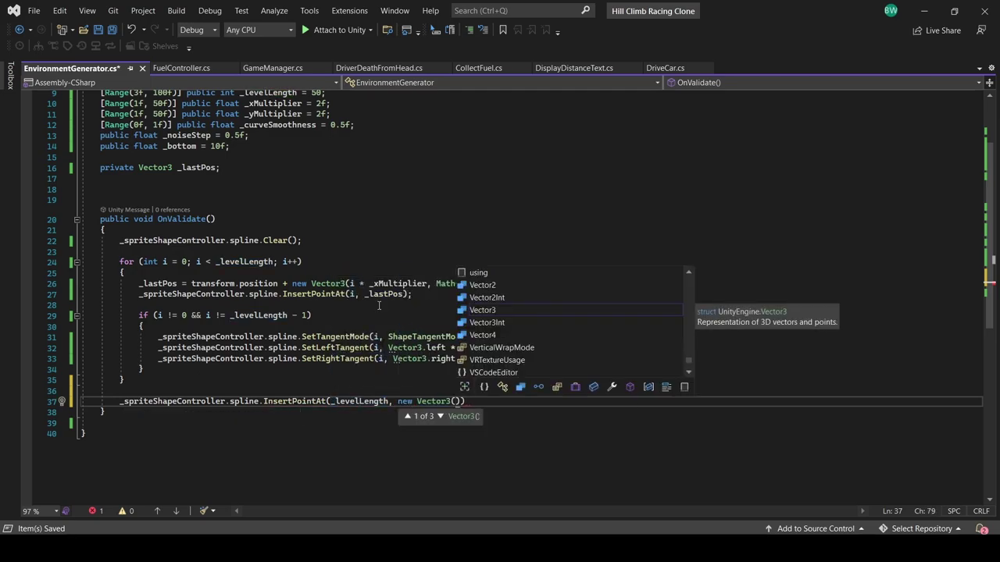
{"action": "type", "text": "sform.position.y - _bottom));"}
{"action": "key", "text": "Return"}
{"action": "key", "text": "Return"}
{"action": "type", "text": "_spriteShapeController.spli"}
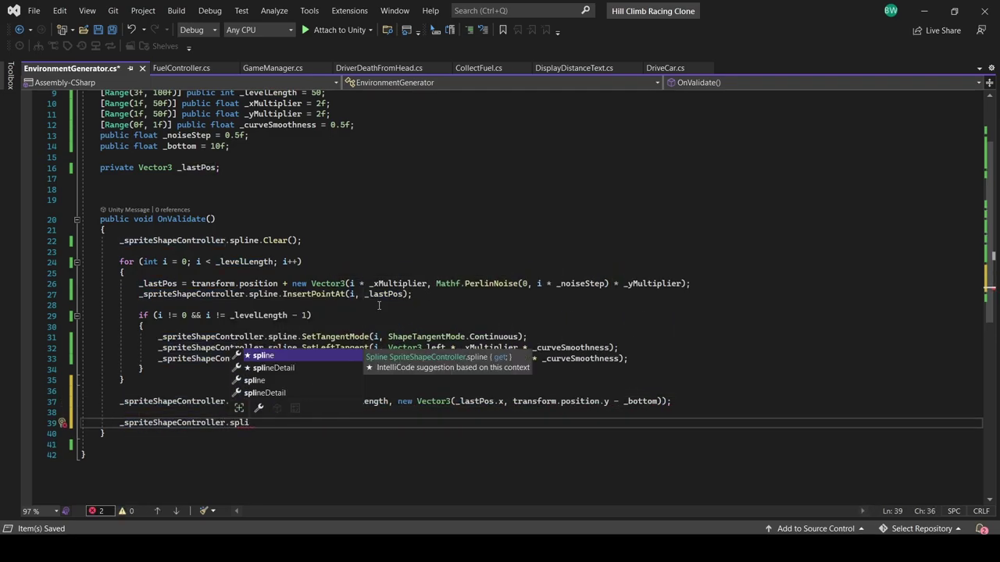
{"action": "type", "text": "ne.InsertPointAt(_levelLength + 1, new Vector3(transform.position.x, transform.position.y - _bottom));"}
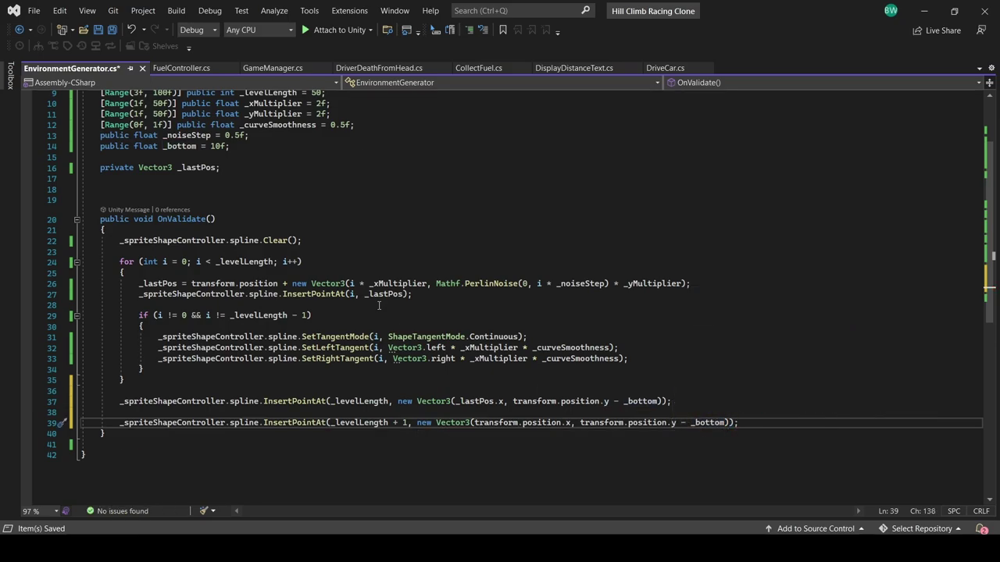
{"action": "key", "text": "ctrl+s"}
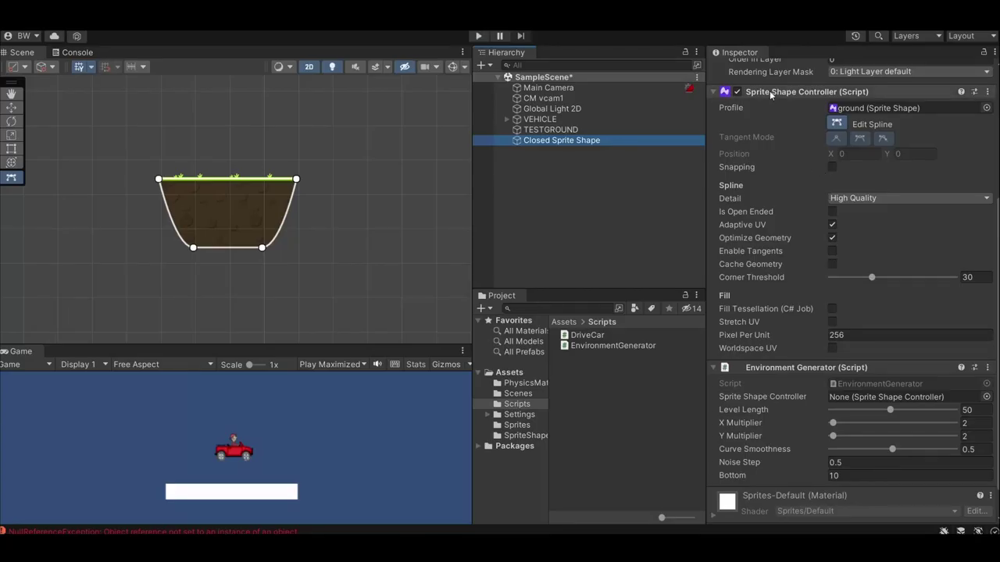
Assign the Closed Sprite Shape's Sprite Shape Controller to the Environment Generator and move VEHICLE above the generated terrain
{"action": "left_click_drag", "start_coordinate": [770, 94], "coordinate": [871, 378]}
{"action": "left_click", "coordinate": [540, 119]}
{"action": "left_click_drag", "start_coordinate": [887, 123], "coordinate": [935, 123]}
{"action": "left_click_drag", "start_coordinate": [832, 122], "coordinate": [898, 124]}
{"action": "scroll", "coordinate": [78, 214], "scroll_direction": "up", "scroll_amount": 10}
{"action": "middle_click_drag", "start_coordinate": [78, 214], "coordinate": [275, 247]}
{"action": "left_click_drag", "start_coordinate": [831, 122], "coordinate": [924, 125]}
{"action": "scroll", "coordinate": [282, 261], "scroll_direction": "down", "scroll_amount": 5}
Delete the TESTGROUND object and select the Closed Sprite Shape
{"action": "left_click", "coordinate": [555, 130]}
{"action": "key", "text": "Delete"}
{"action": "left_click", "coordinate": [561, 131]}
{"action": "scroll", "coordinate": [350, 338], "scroll_direction": "down", "scroll_amount": 1}
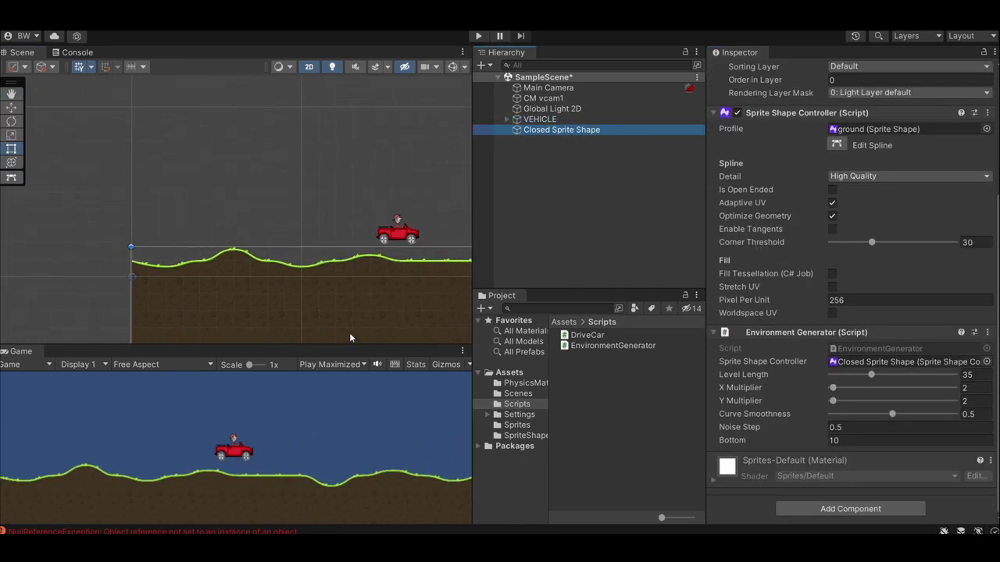
Try out terrain settings on the Environment Generator: Level Length 26, X Multiplier 2.2, Y Multiplier 4.9, Noise Step 8.12 and Bottom 13.04
{"action": "left_click_drag", "start_coordinate": [360, 346], "coordinate": [362, 365]}
{"action": "left_click_drag", "start_coordinate": [472, 269], "coordinate": [588, 266]}
{"action": "middle_click_drag", "start_coordinate": [577, 251], "coordinate": [359, 239]}
{"action": "scroll", "coordinate": [402, 239], "scroll_direction": "down", "scroll_amount": 8}
{"action": "middle_click_drag", "start_coordinate": [472, 249], "coordinate": [307, 234]}
{"action": "left_click_drag", "start_coordinate": [872, 375], "coordinate": [894, 416]}
{"action": "left_click_drag", "start_coordinate": [809, 430], "coordinate": [891, 428]}
{"action": "left_click_drag", "start_coordinate": [891, 429], "coordinate": [895, 428]}
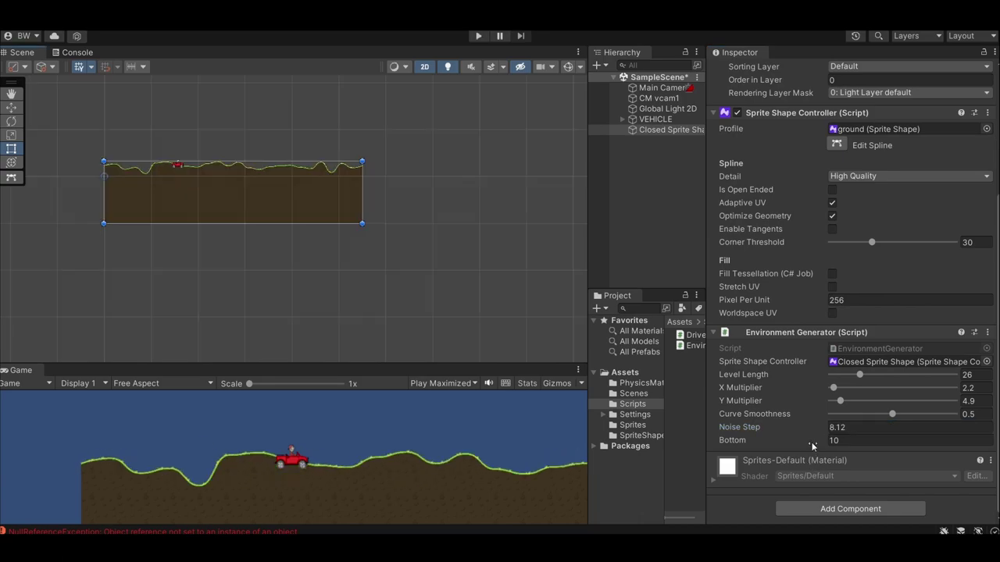
{"action": "left_click_drag", "start_coordinate": [812, 443], "coordinate": [894, 439]}
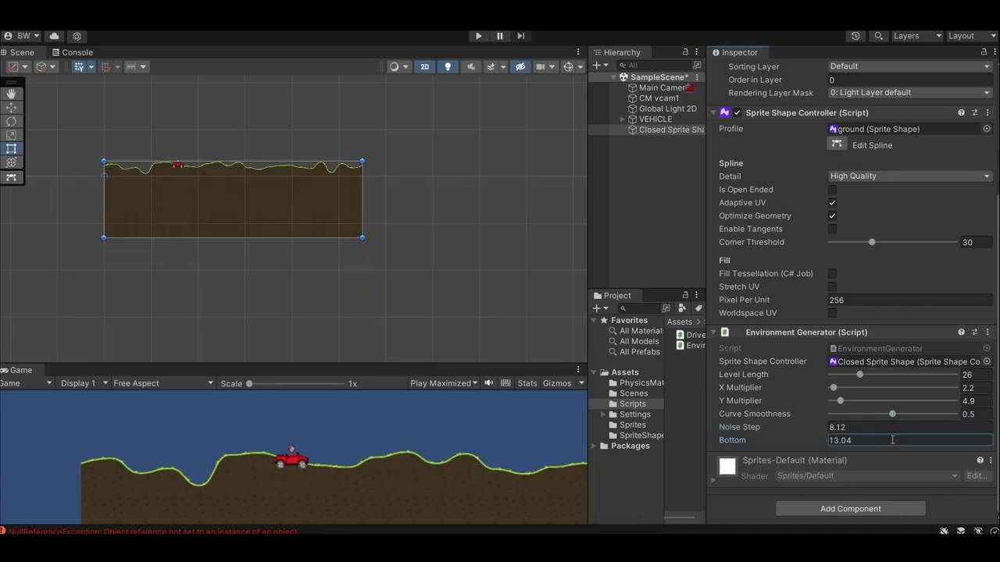
Add an Edge Collider 2D to GROUND and turn on its collider editing mode
{"action": "left_click", "coordinate": [799, 504]}
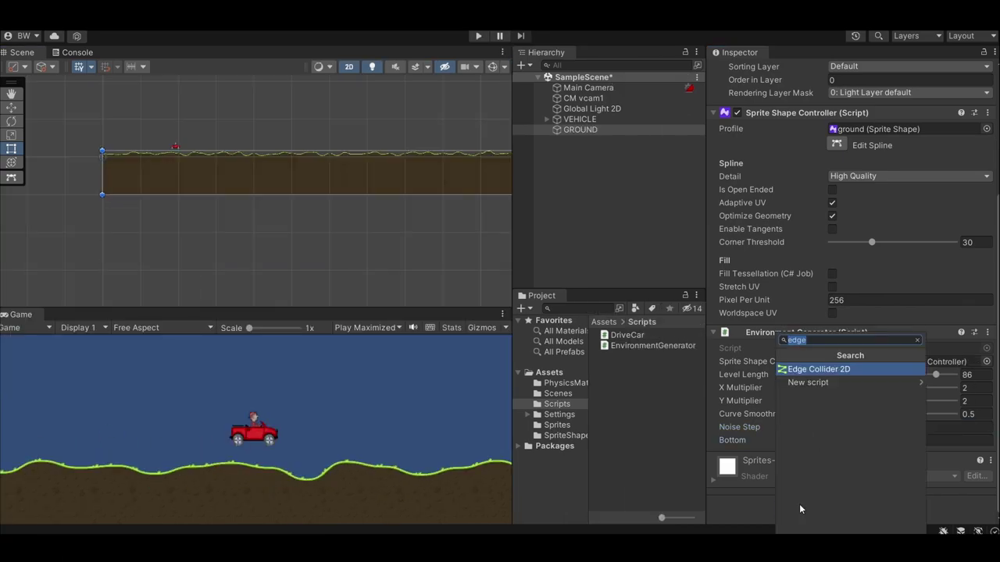
{"action": "type", "text": "edge"}
{"action": "key", "text": "Return"}
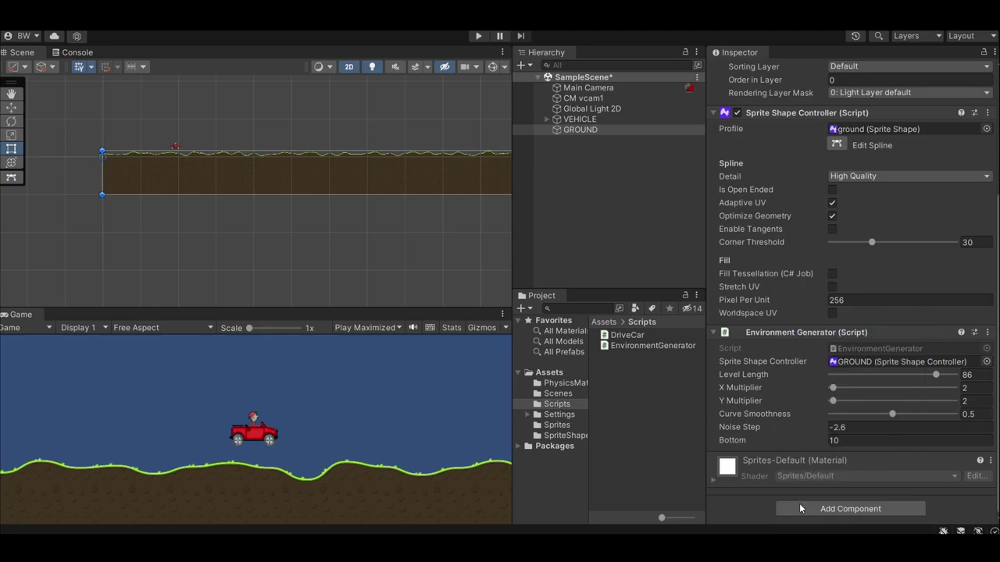
{"action": "scroll", "coordinate": [799, 504], "scroll_direction": "down", "scroll_amount": 5}
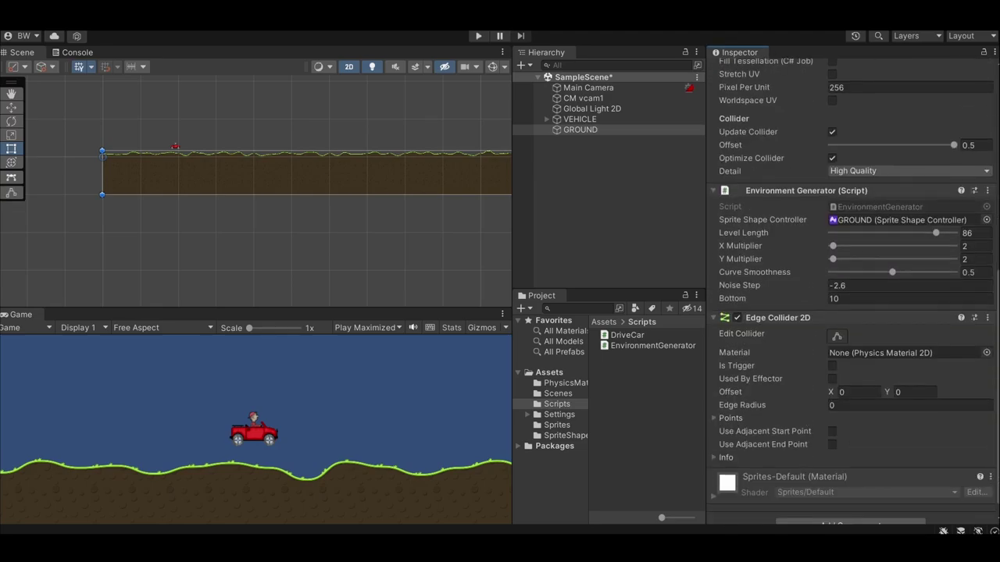
{"action": "left_click", "coordinate": [837, 336]}
{"action": "scroll", "coordinate": [803, 369], "scroll_direction": "up", "scroll_amount": 2}
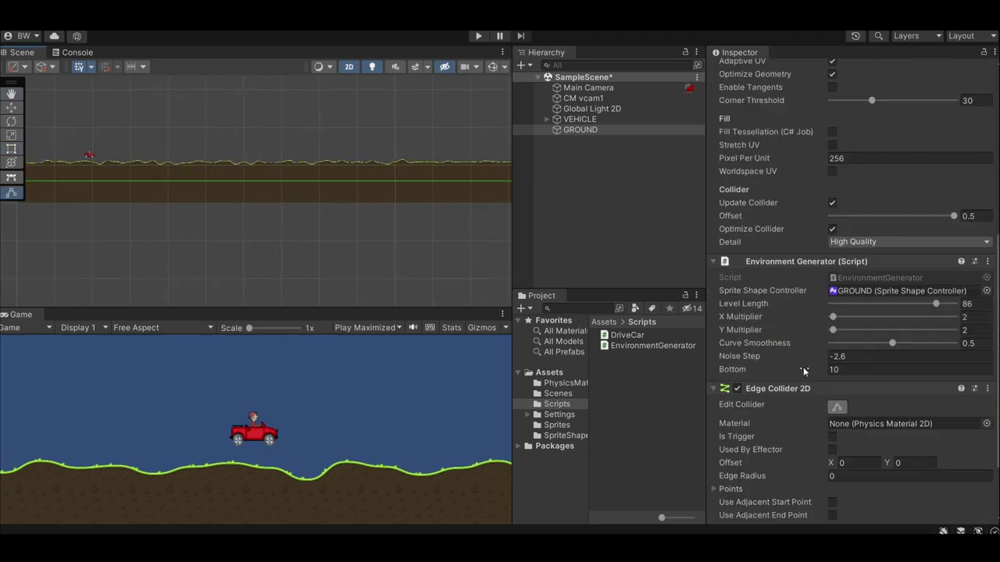
Switch GROUND's Update Collider option off and back on to refit the collider to the terrain
{"action": "left_click", "coordinate": [831, 203]}
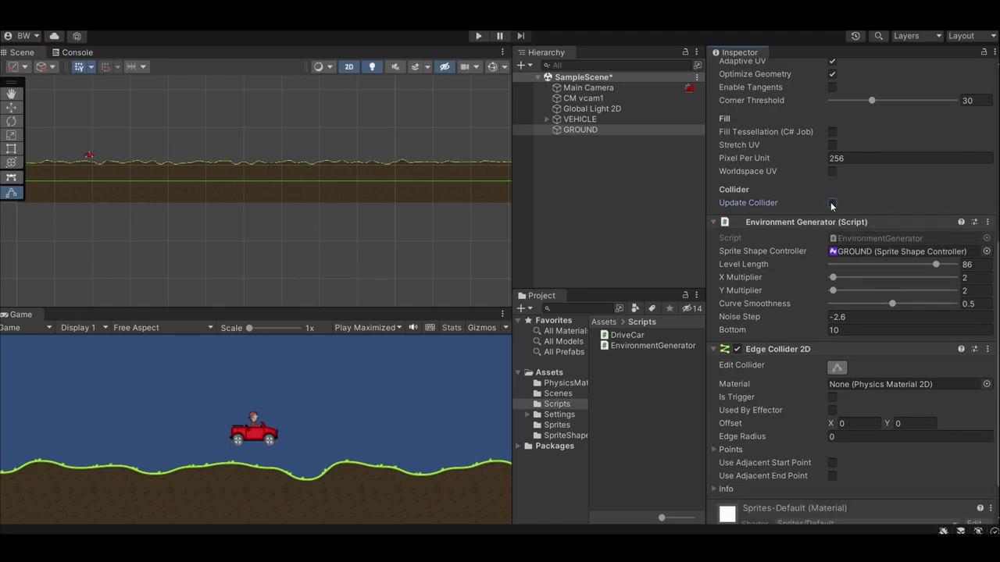
{"action": "left_click", "coordinate": [832, 203]}
{"action": "scroll", "coordinate": [196, 164], "scroll_direction": "up", "scroll_amount": 3}
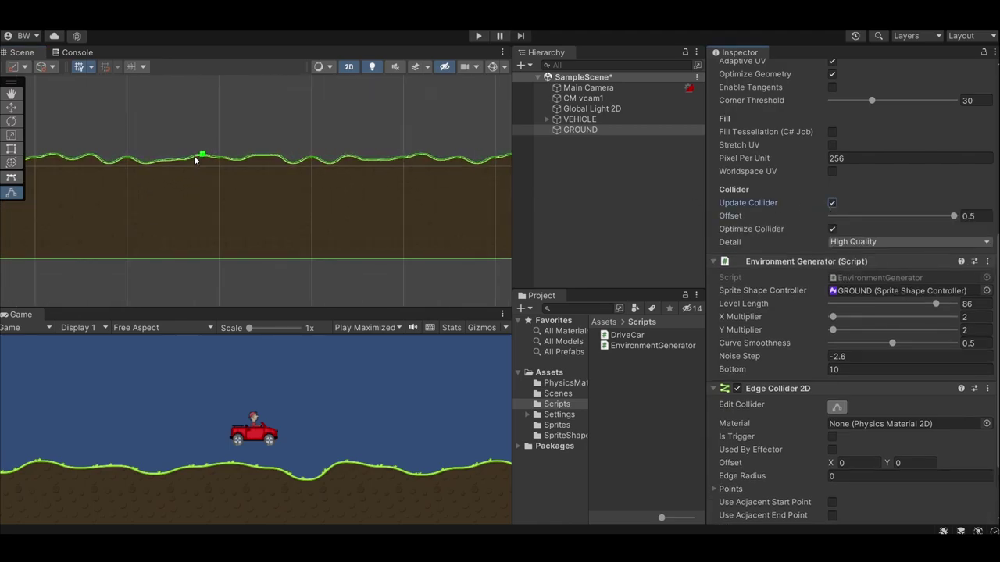
Set the sprite shape's collider Offset to 0.132 so it hugs the grass surface, and play-test the game
{"action": "scroll", "coordinate": [196, 160], "scroll_direction": "up", "scroll_amount": 5}
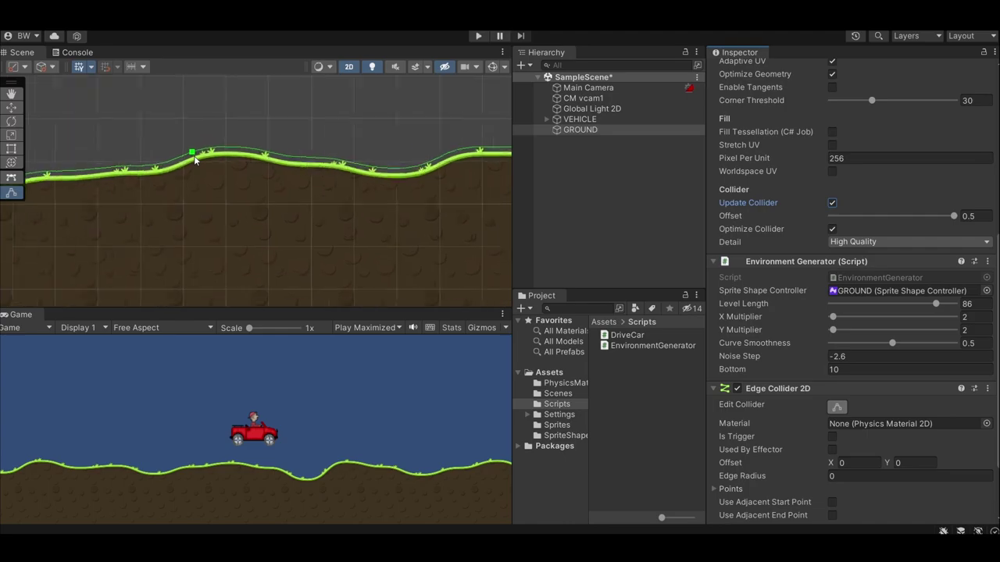
{"action": "scroll", "coordinate": [197, 161], "scroll_direction": "up", "scroll_amount": 5}
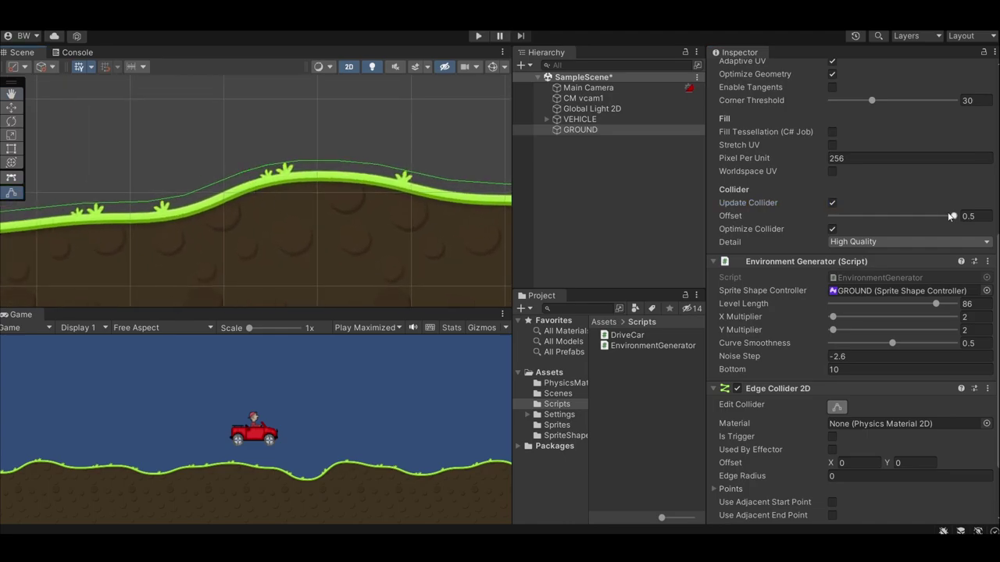
{"action": "left_click_drag", "start_coordinate": [953, 218], "coordinate": [923, 223]}
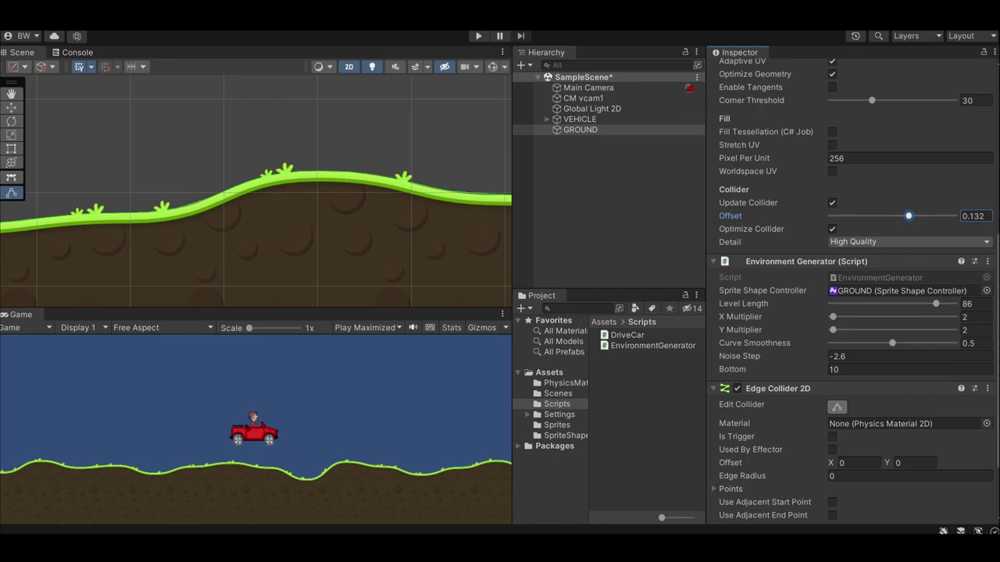
{"action": "key", "text": "ctrl+p"}
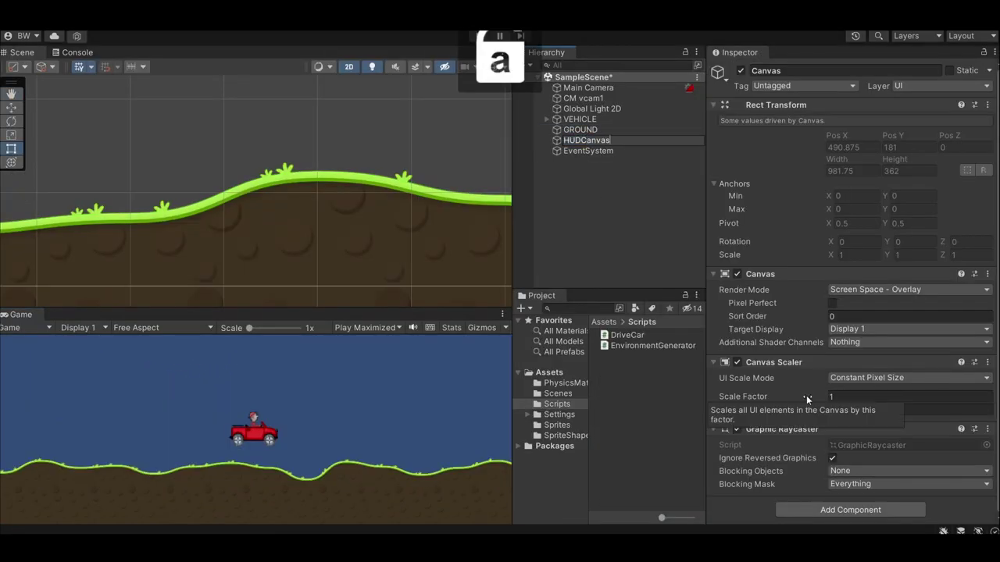
Set HUDCanvas's UI Scale Mode to Scale With Screen Size and add a child Image named FuelBACK
{"action": "left_click", "coordinate": [867, 378]}
{"action": "left_click", "coordinate": [853, 405]}
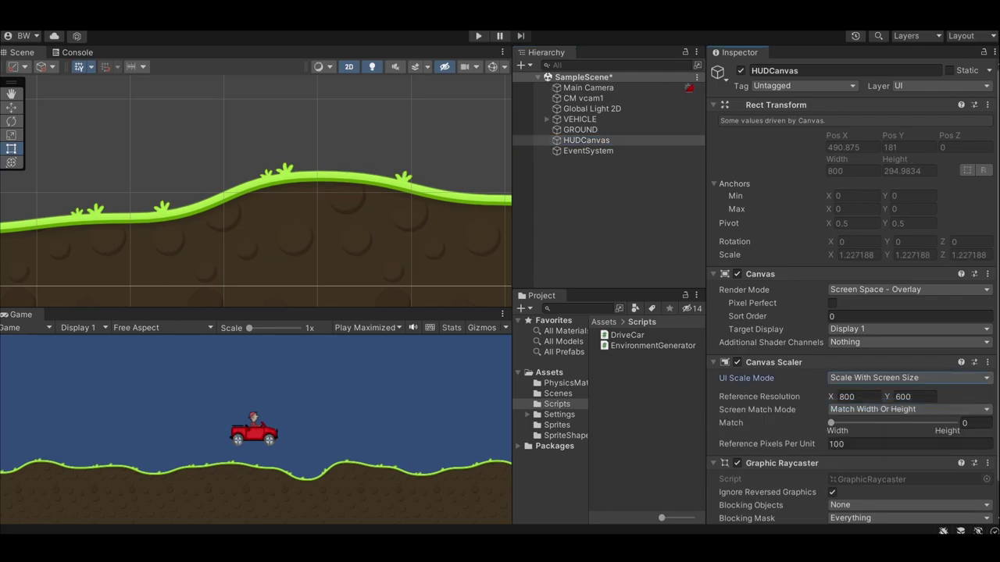
{"action": "right_click", "coordinate": [586, 140]}
{"action": "left_click", "coordinate": [777, 353]}
{"action": "type", "text": "FuelBACK"}
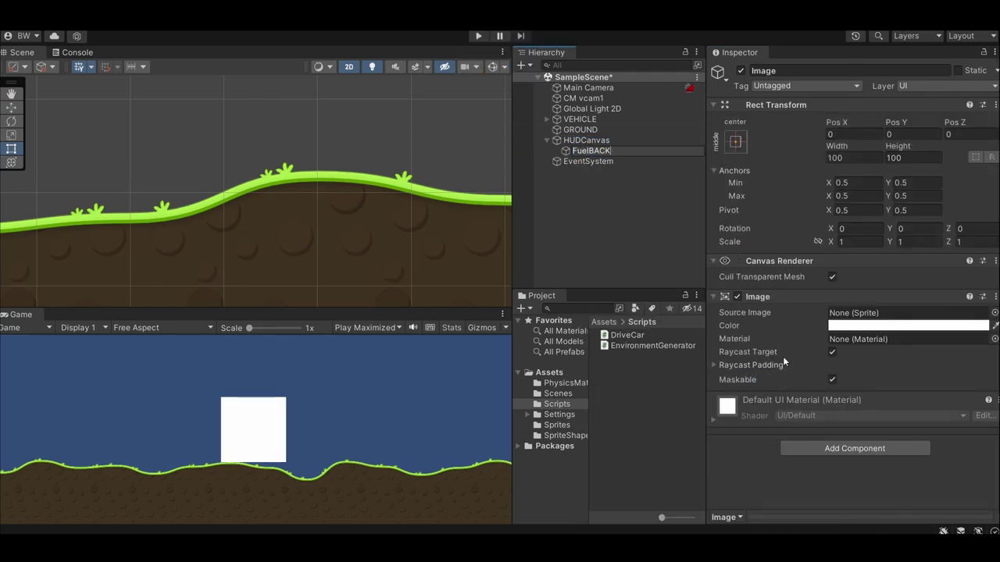
{"action": "key", "text": "Return"}
Duplicate the FuelBACK image and rename the copy FuelFRONT
{"action": "key", "text": "ctrl+d"}
{"action": "left_click", "coordinate": [777, 71]}
{"action": "key", "text": "ctrl+a"}
{"action": "type", "text": "FuelFR"}
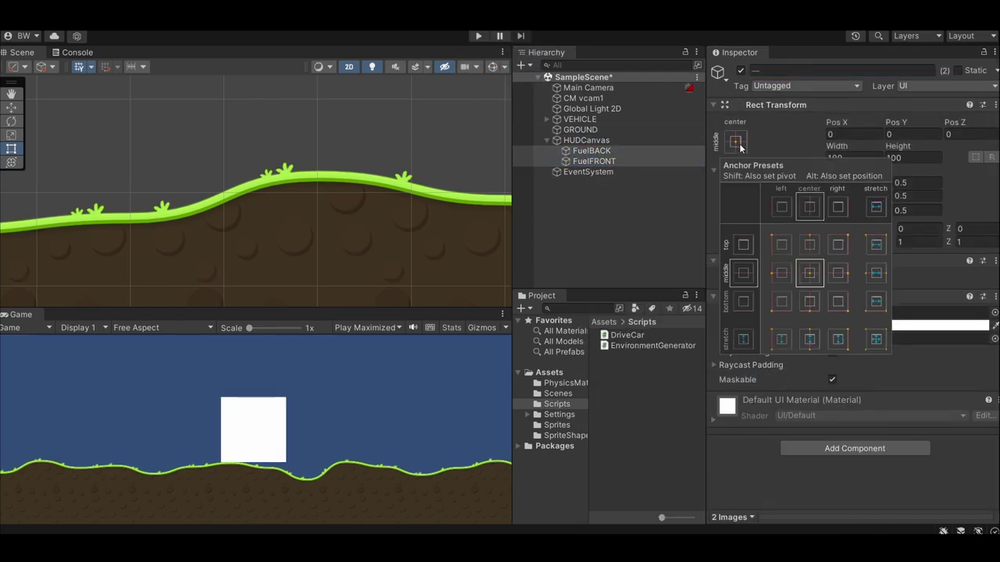
Anchor both fuel images and their pivots to the canvas's top-left corner, and assign the Square sprite to FuelFRONT
{"action": "left_click", "coordinate": [770, 216], "text": "shift"}
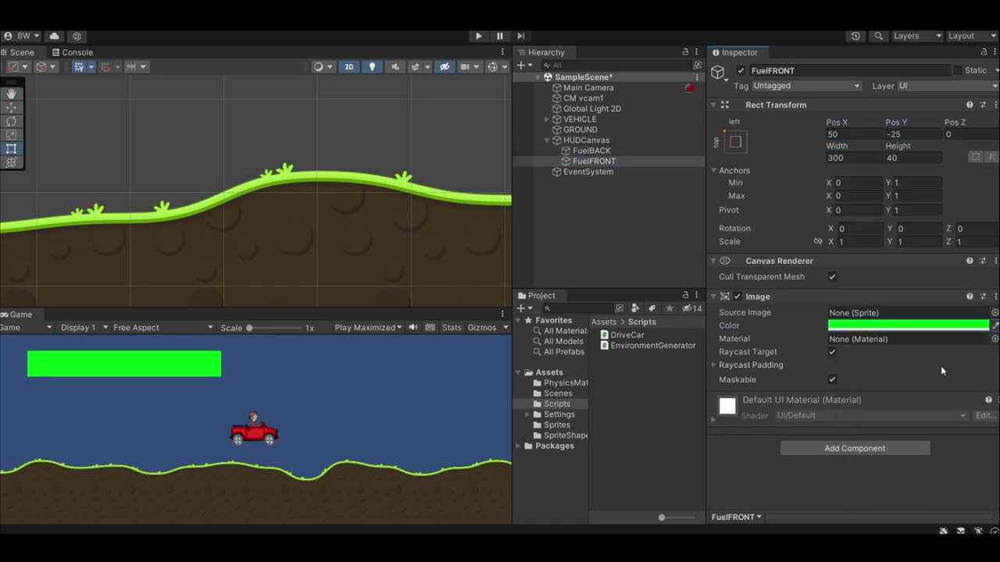
{"action": "left_click", "coordinate": [995, 312]}
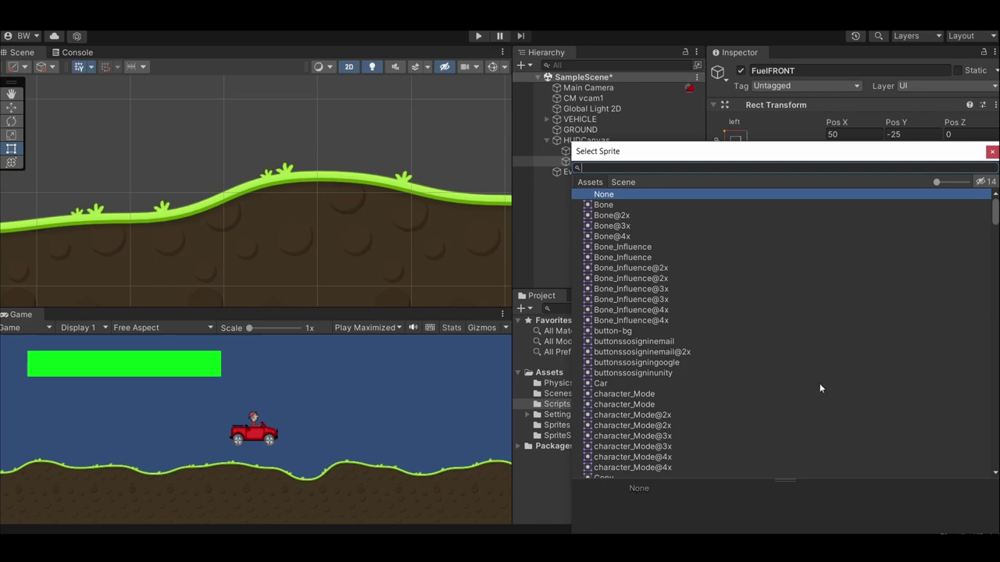
{"action": "type", "text": "square"}
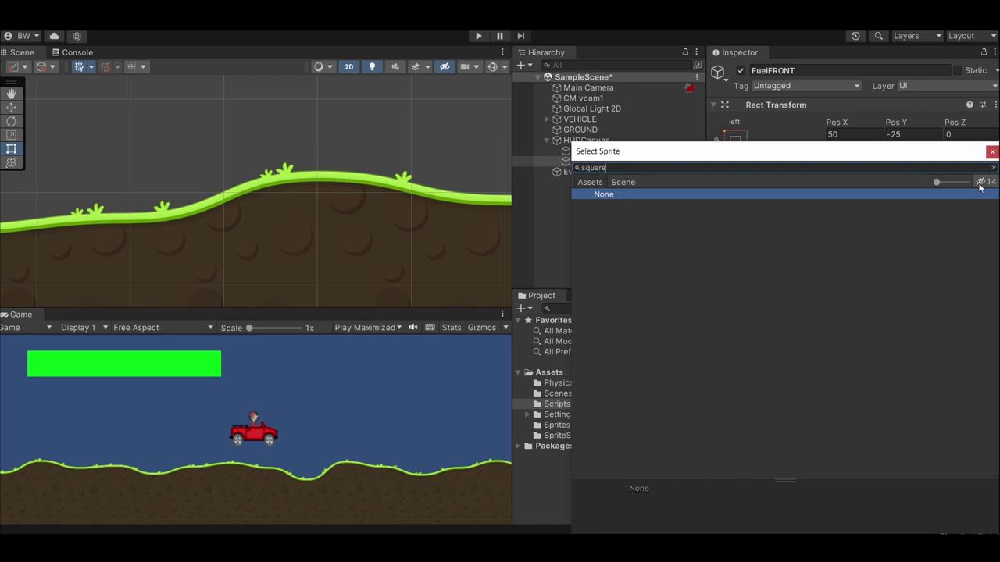
{"action": "double_click", "coordinate": [615, 205]}
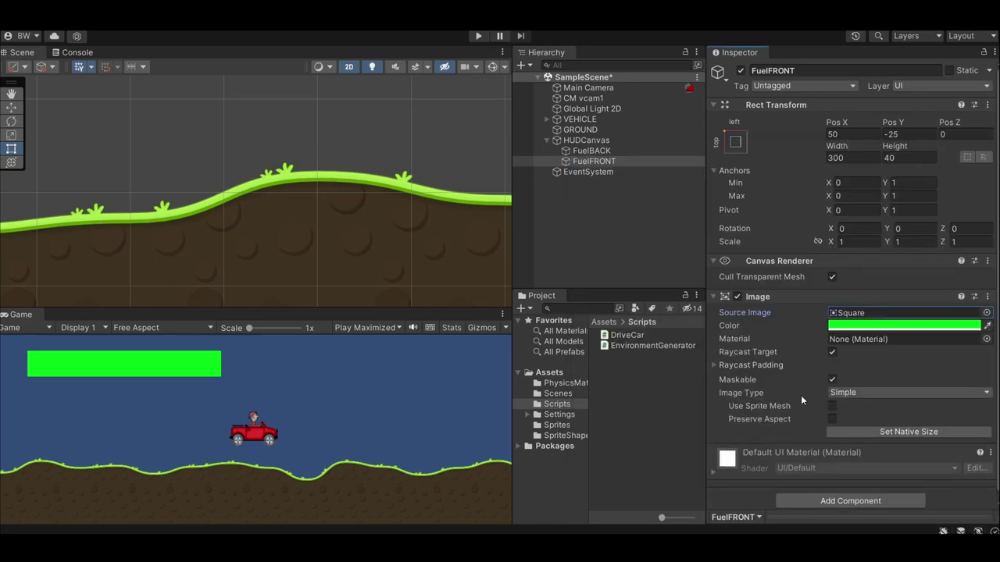
Set FuelFRONT's Image Type to Filled with the Horizontal fill method and test the bar by varying its Fill Amount
{"action": "left_click", "coordinate": [837, 395]}
{"action": "left_click", "coordinate": [844, 446]}
{"action": "left_click", "coordinate": [840, 406]}
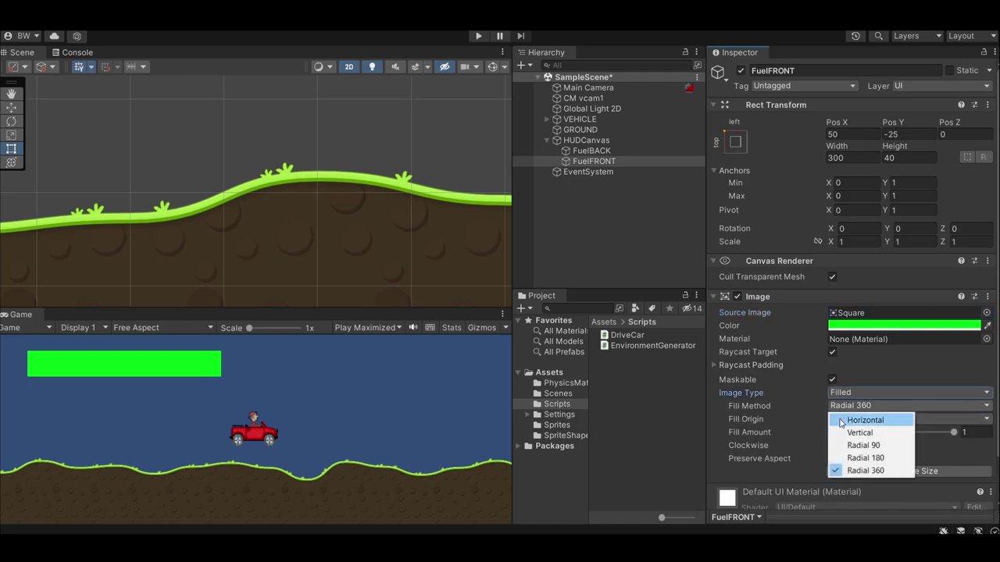
{"action": "left_click", "coordinate": [842, 421]}
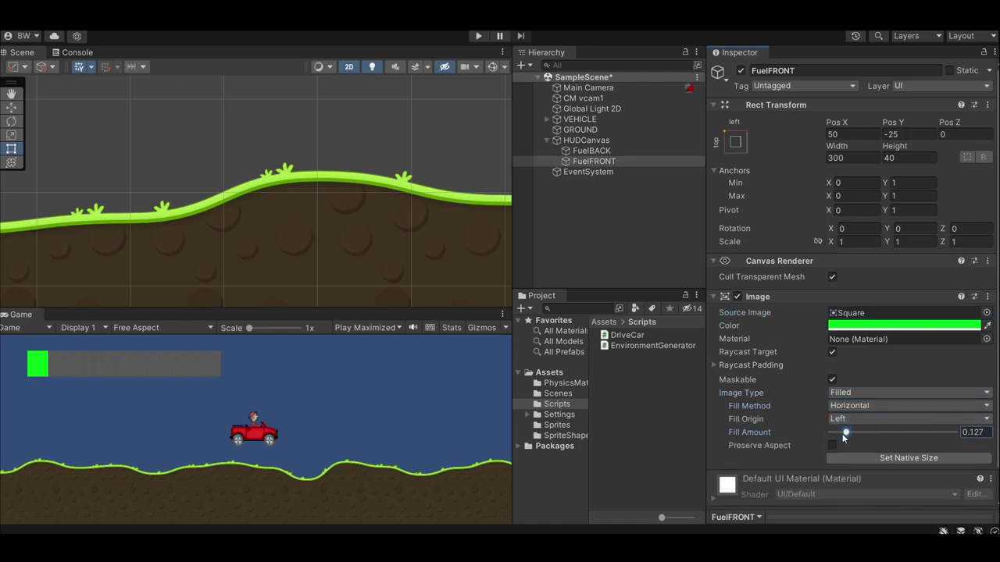
{"action": "left_click_drag", "start_coordinate": [970, 436], "coordinate": [828, 432]}
Create an empty object named GAMEMANAGER in the scene
{"action": "right_click", "coordinate": [590, 218]}
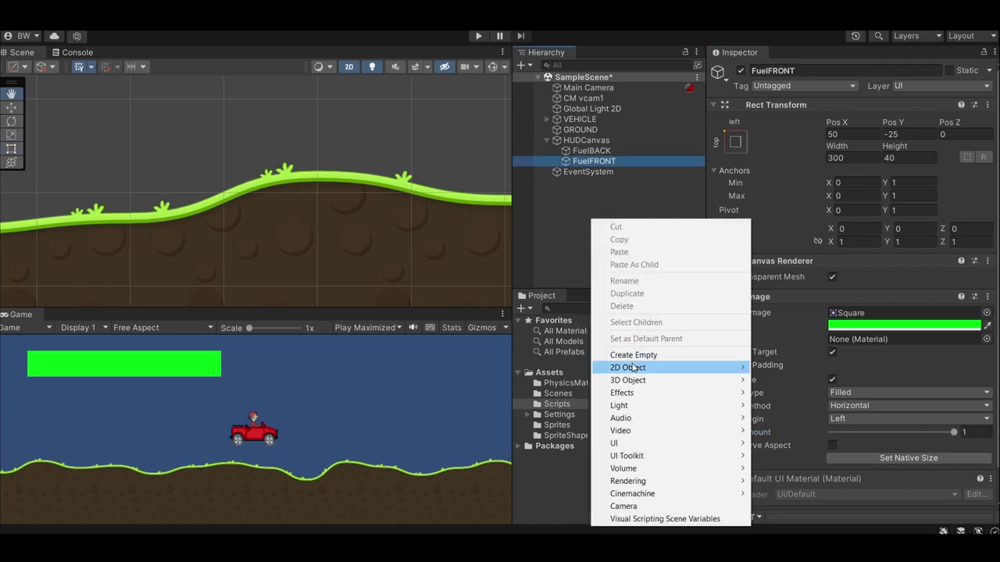
{"action": "left_click", "coordinate": [631, 354]}
{"action": "type", "text": "GAMEMANAGER"}
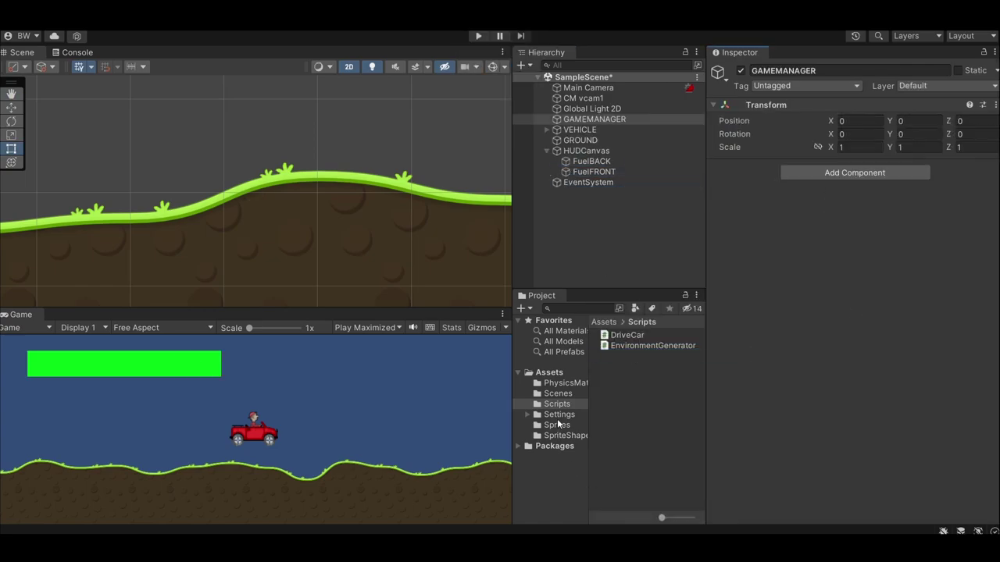
Create a C# script named FuelController in the Scripts folder and select the GAMEMANAGER object
{"action": "right_click", "coordinate": [633, 400]}
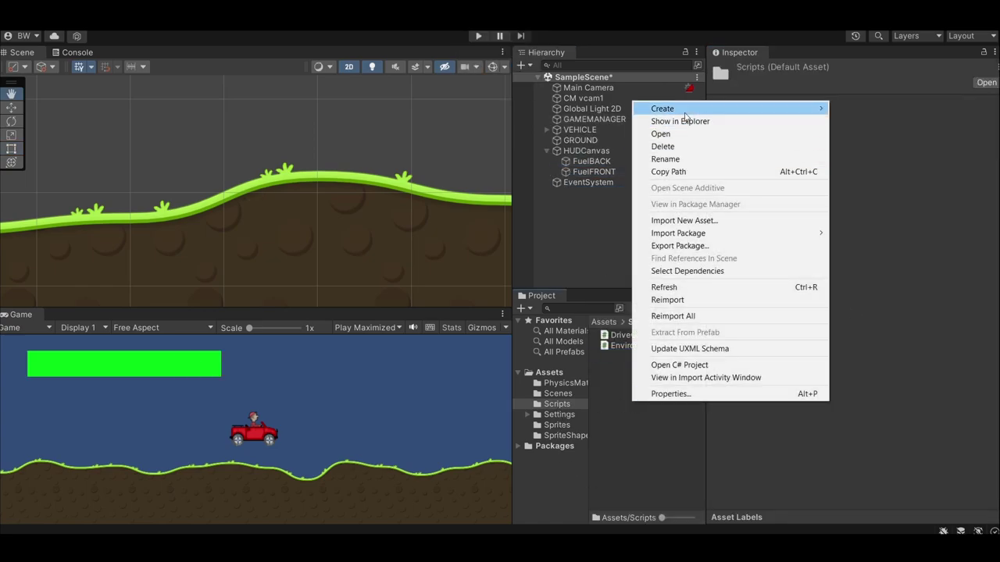
{"action": "left_click", "coordinate": [882, 35]}
{"action": "type", "text": "FuelController"}
{"action": "key", "text": "Return"}
{"action": "left_click", "coordinate": [594, 119]}
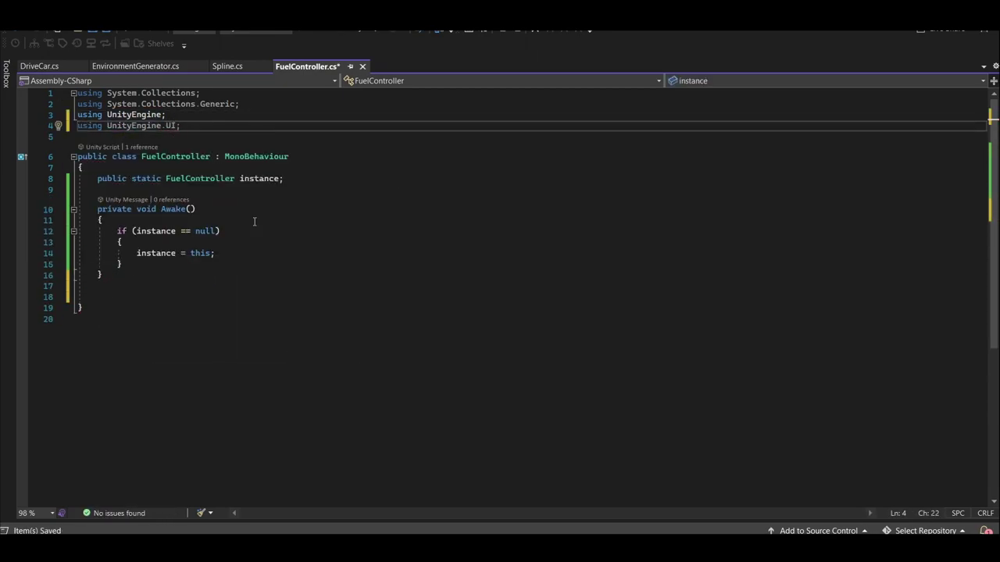
Declare serialized fields Image _fuelImage and float _fuelDrainSpeed = 1f with Range(0.1f, 5f) in FuelController
{"action": "key", "text": "Return"}
{"action": "type", "text": "[SerializeField] private Image _fuelImage;"}
{"action": "key", "text": "Return"}
{"action": "type", "text": "[SerializeField, Range(0.1f, 5f)]"}
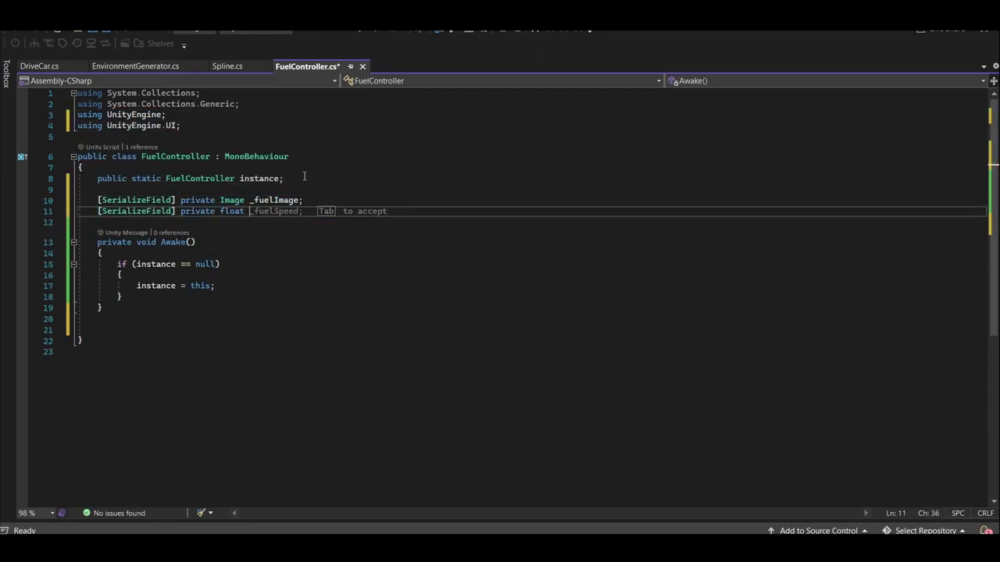
{"action": "type", "text": " private float _fuelDrainSpeed = 1f;"}
{"action": "left_click", "coordinate": [171, 212]}
{"action": "type", "text": ", Range(0.1f, 5f)"}
{"action": "left_click", "coordinate": [449, 212]}
Declare a serialized float _maxFuelAmount = 100f and a private float _currentFuelAmount in FuelController
{"action": "key", "text": "Return"}
{"action": "type", "text": "[SerializeField] private float _maxFuelA"}
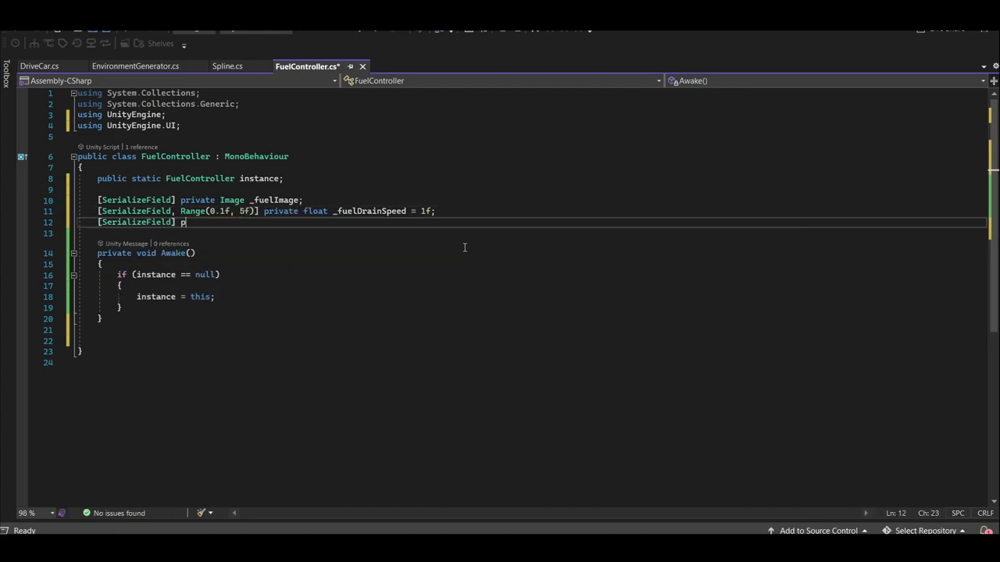
{"action": "key", "text": "Return"}
{"action": "key", "text": "Return"}
{"action": "type", "text": "private float _currentFuelAmount;"}
Add a Start method after Awake that sets _currentFuelAmount to _maxFuelAmount and calls UpdateUI()
{"action": "left_click", "coordinate": [172, 344]}
{"action": "key", "text": "Return"}
{"action": "type", "text": "star"}
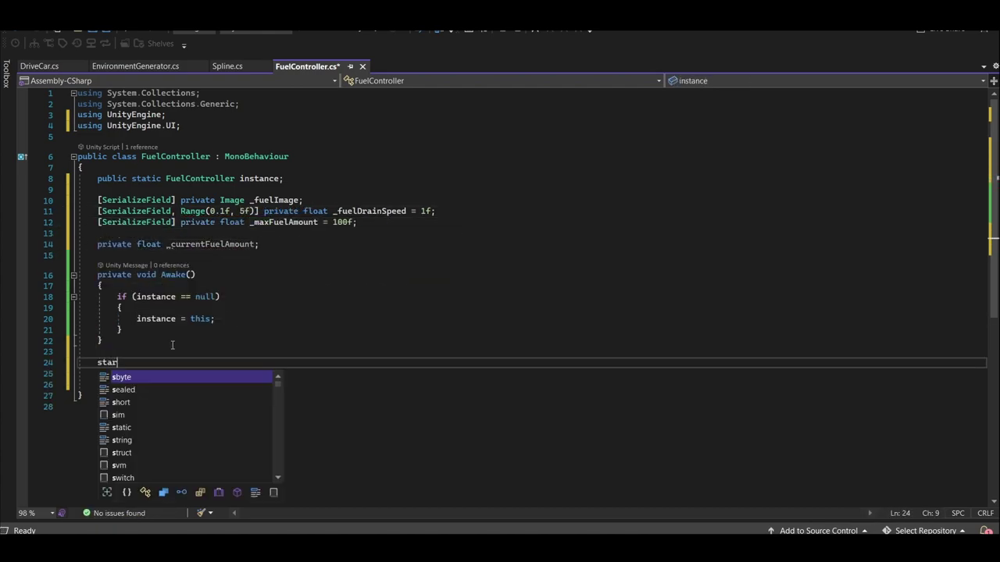
{"action": "key", "text": "Tab"}
{"action": "type", "text": "_cur"}
{"action": "key", "text": "Tab"}
{"action": "type", "text": "= _max"}
{"action": "key", "text": "Tab"}
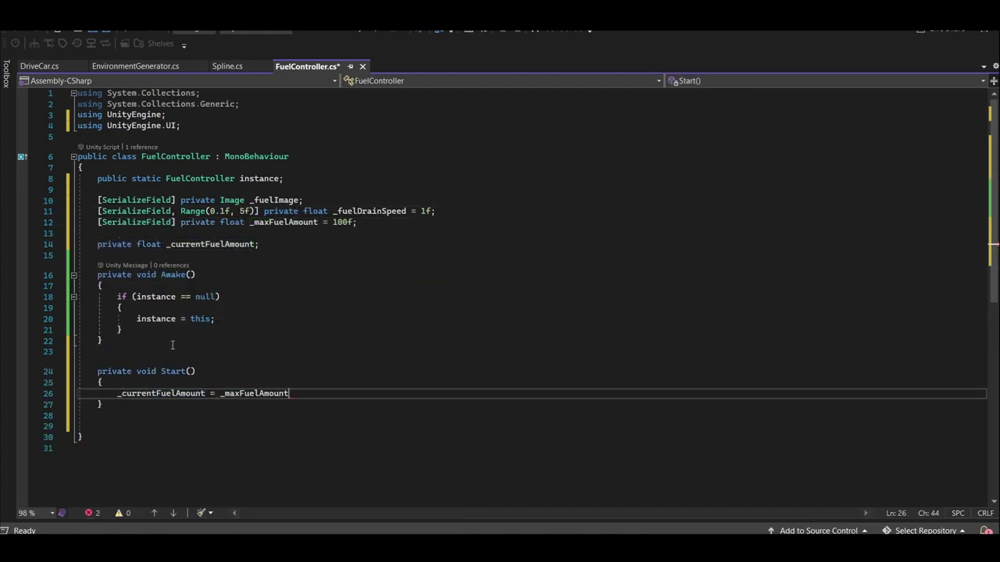
{"action": "type", "text": ";"}
{"action": "key", "text": "Return"}
{"action": "type", "text": "UpdateUI();"}
{"action": "key", "text": "Down"}
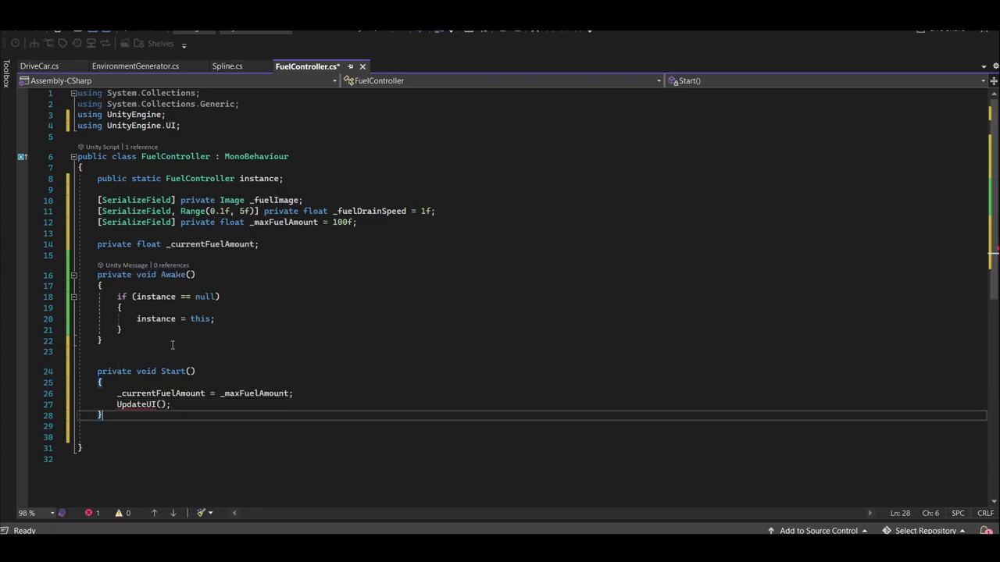
Write a private UpdateUI method that sets _fuelImage.fillAmount to (_currentFuelAmount / _maxFuelAmount)
{"action": "key", "text": "Return"}
{"action": "key", "text": "Return"}
{"action": "type", "text": "private void UpdateUI()"}
{"action": "key", "text": "Return"}
{"action": "type", "text": "{"}
{"action": "key", "text": "Return"}
{"action": "type", "text": "_fuelImage.fillAmount =- "}
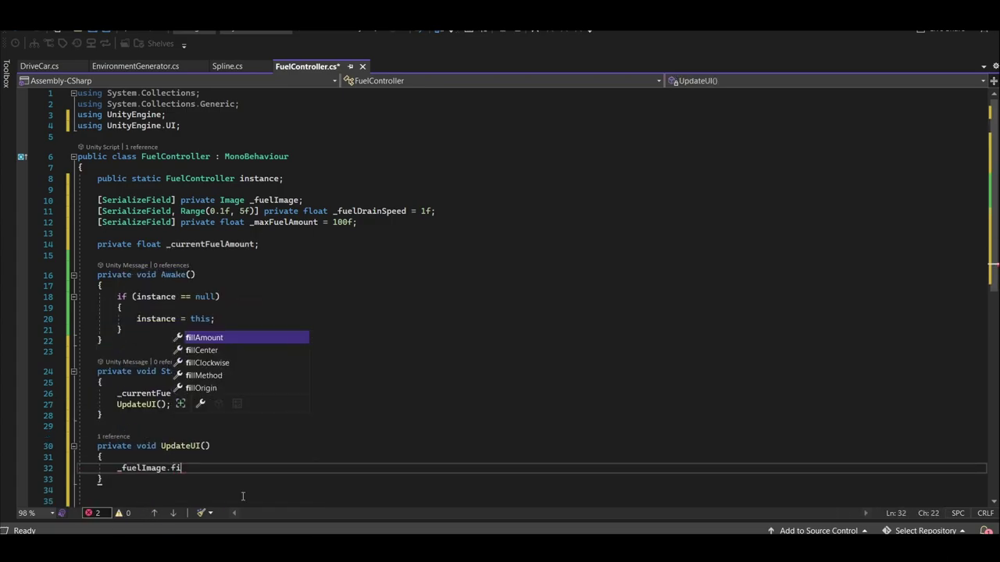
{"action": "type", "text": " / _maxFuelAmount"}
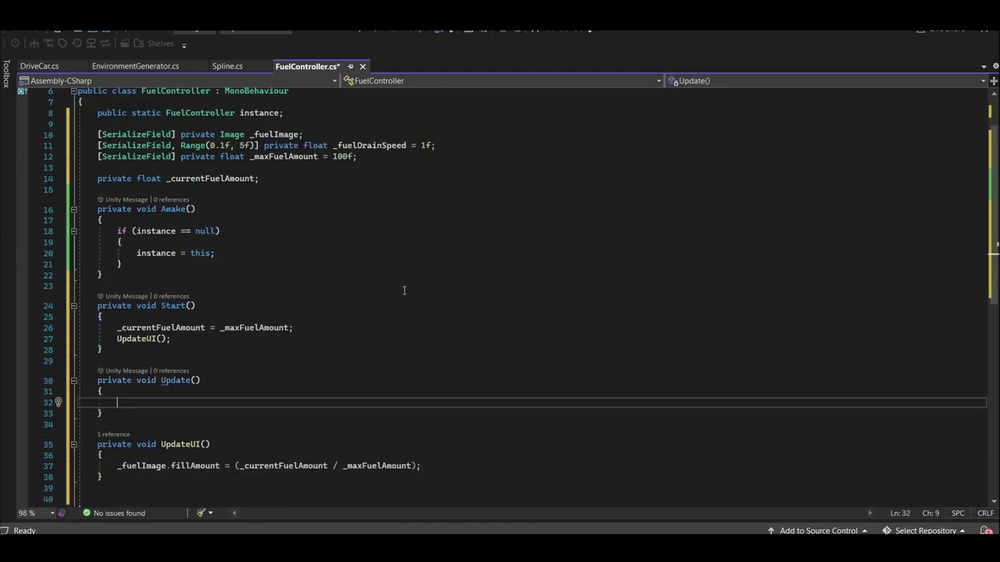
Make Update subtract Time.deltaTime * _fuelDrainSpeed from _currentFuelAmount and call UpdateUI()
{"action": "type", "text": "_currentFuelAmount -= Time.deltaTime * _fuelDrainSpeed;"}
{"action": "key", "text": "Return"}
{"action": "type", "text": "UpdateUI()"}
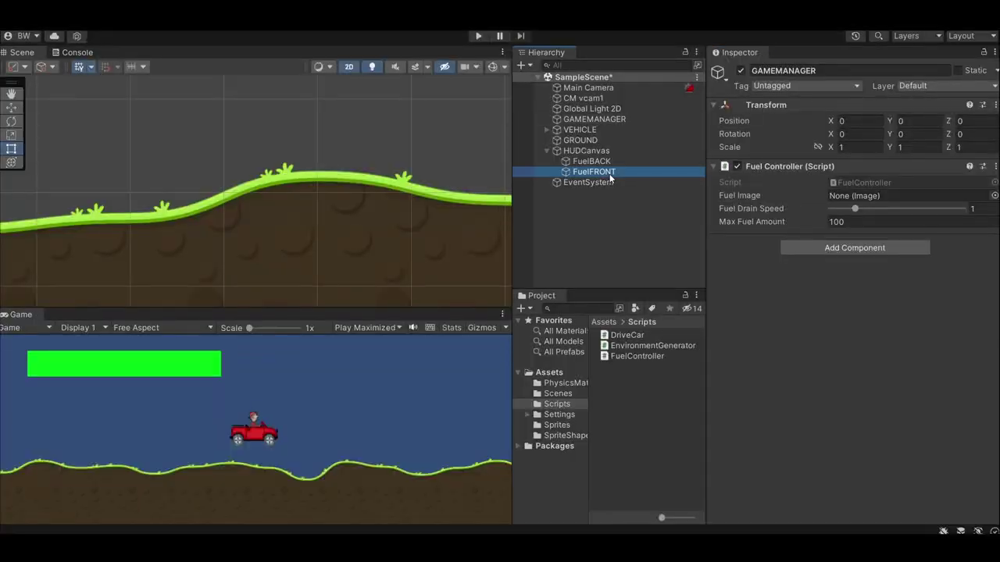
Assign FuelFRONT as the Fuel Image of GAMEMANAGER's Fuel Controller and play-test the game
{"action": "left_click_drag", "start_coordinate": [591, 172], "coordinate": [840, 198]}
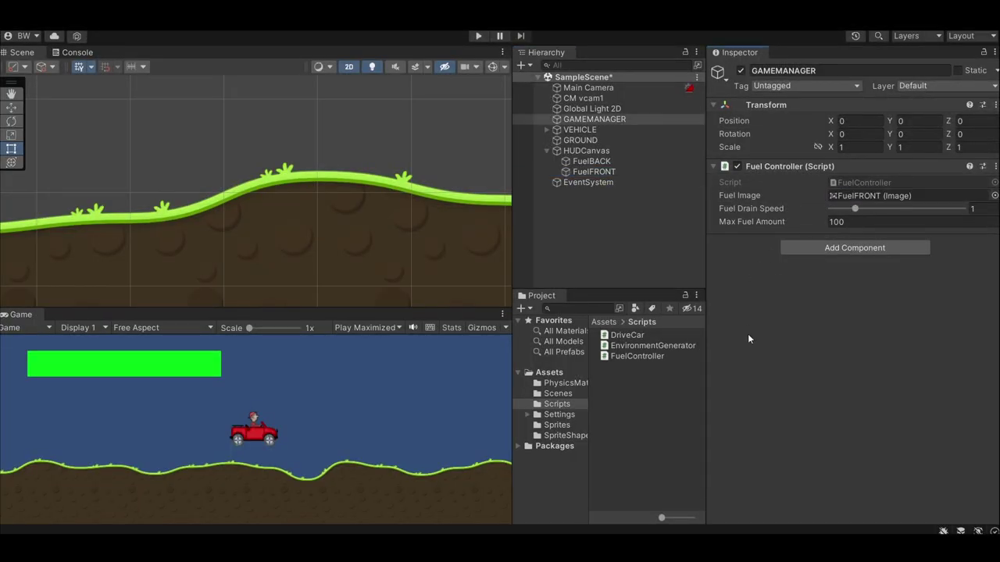
{"action": "left_click", "coordinate": [476, 36]}
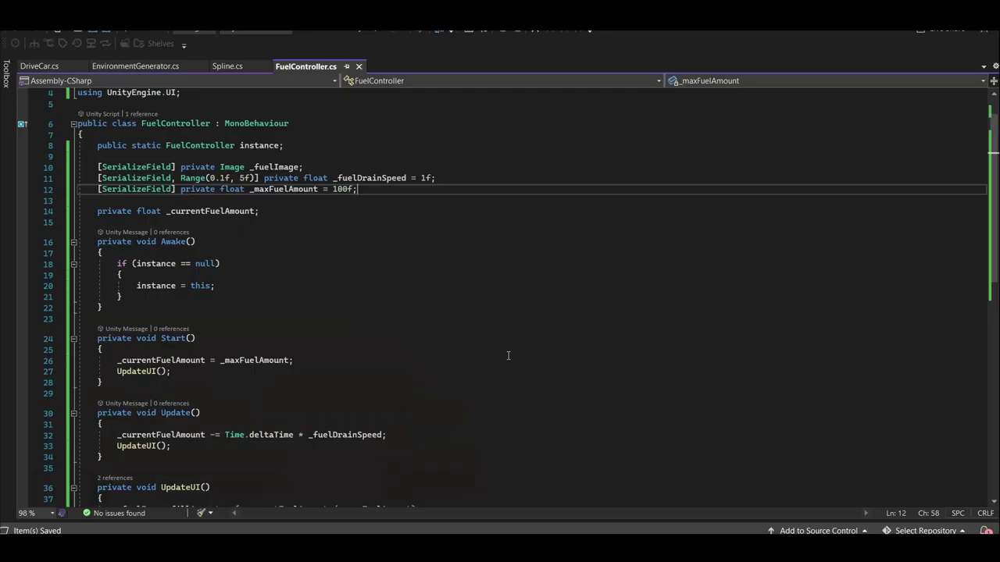
Add a serialized Gradient _fuelGradient, make UpdateUI set _fuelImage.color to _fuelGradient.Evaluate(_fuelImage.fillAmount), and save the script
{"action": "key", "text": "Return"}
{"action": "type", "text": "[SerializeField] private Gradient _fuelGradient;"}
{"action": "scroll", "coordinate": [509, 356], "scroll_direction": "down", "scroll_amount": 3}
{"action": "left_click", "coordinate": [500, 421]}
{"action": "key", "text": "Return"}
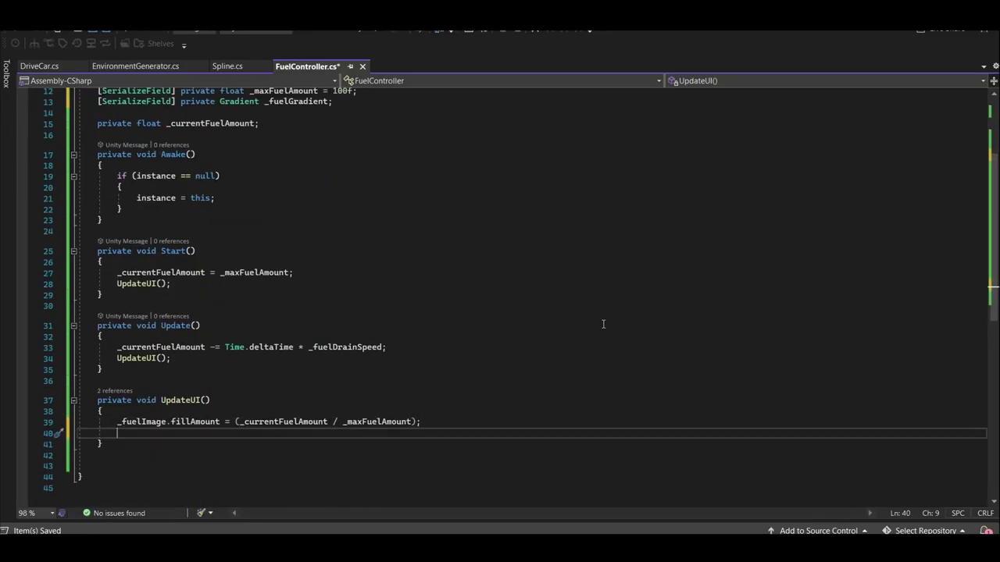
{"action": "type", "text": "_fuelImage.color = _fuelGradient.Evaluate(_fuelImage.fillAmount);"}
{"action": "key", "text": "ctrl+s"}
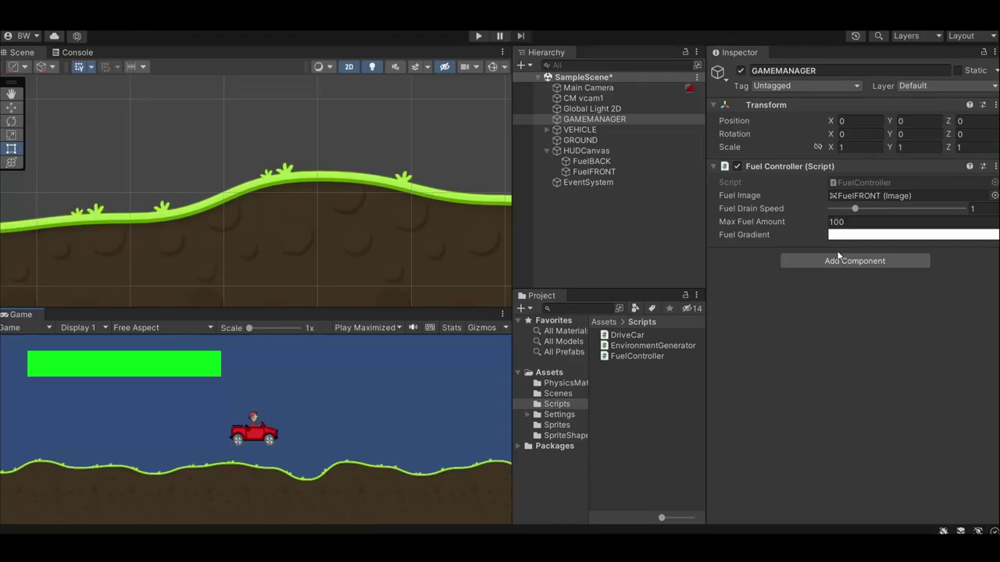
In the Fuel Gradient, color the end key green and add a yellow key at about 50.6%
{"action": "left_click", "coordinate": [899, 235]}
{"action": "left_click", "coordinate": [842, 257]}
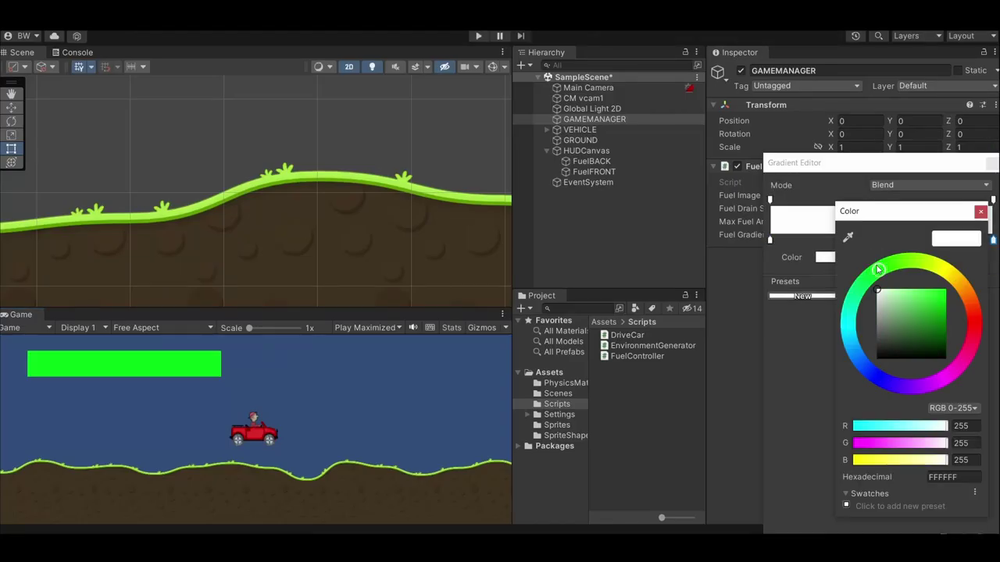
{"action": "left_click", "coordinate": [856, 260]}
{"action": "left_click", "coordinate": [960, 288]}
{"action": "left_click", "coordinate": [957, 305]}
{"action": "left_click", "coordinate": [992, 228]}
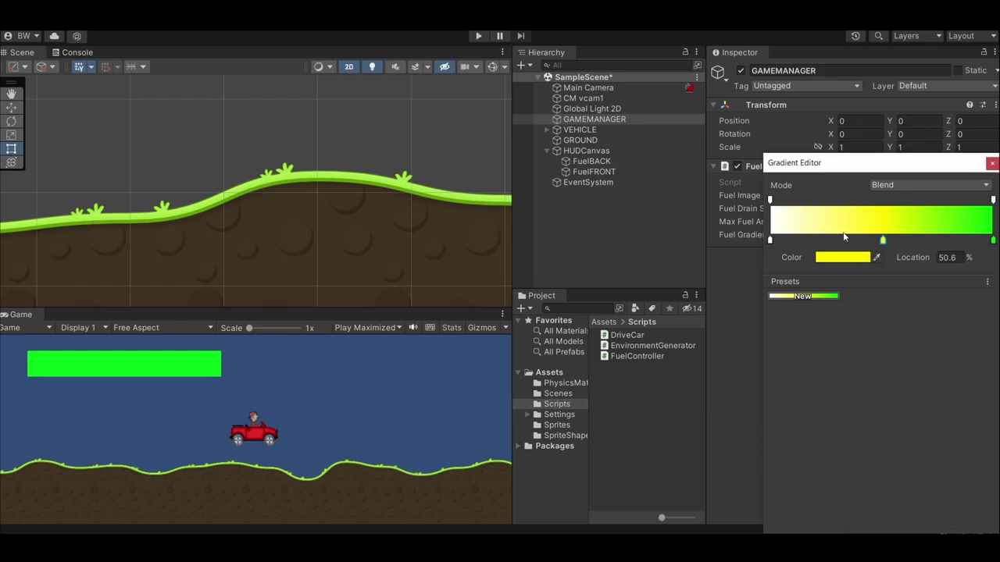
Color the Fuel Gradient's start key red and close the color picker
{"action": "left_click", "coordinate": [771, 241]}
{"action": "left_click", "coordinate": [837, 259]}
{"action": "left_click", "coordinate": [938, 309]}
{"action": "left_click", "coordinate": [973, 228]}
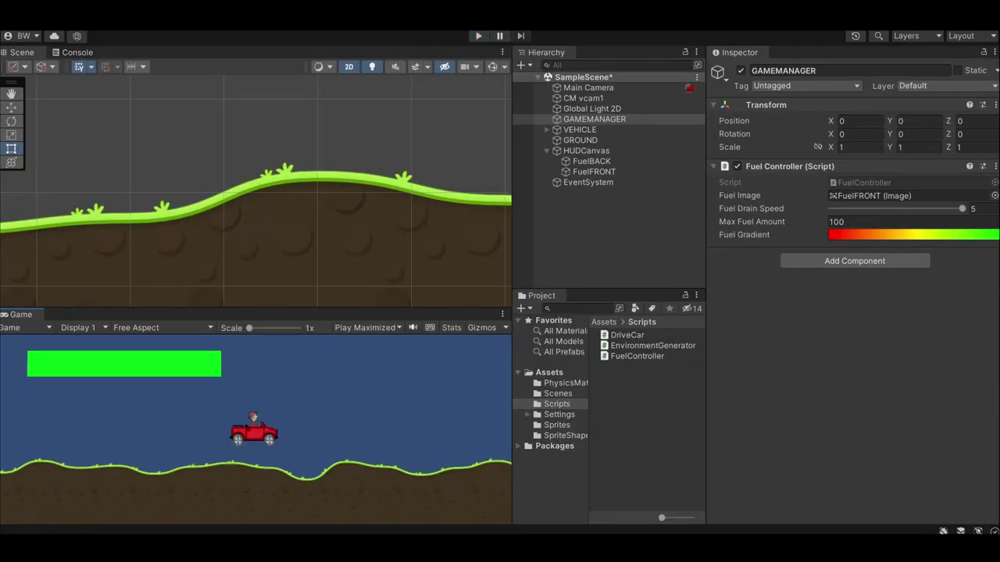
Create a UI canvas named GameOverCanvas and set its UI Scale Mode to Scale With Screen Size
{"action": "right_click", "coordinate": [589, 211]}
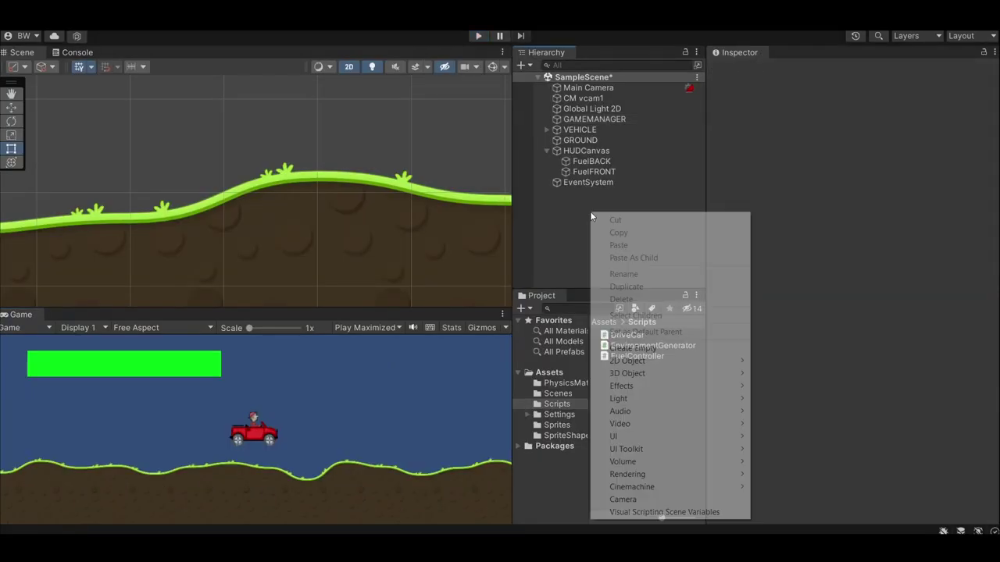
{"action": "left_click", "coordinate": [812, 406]}
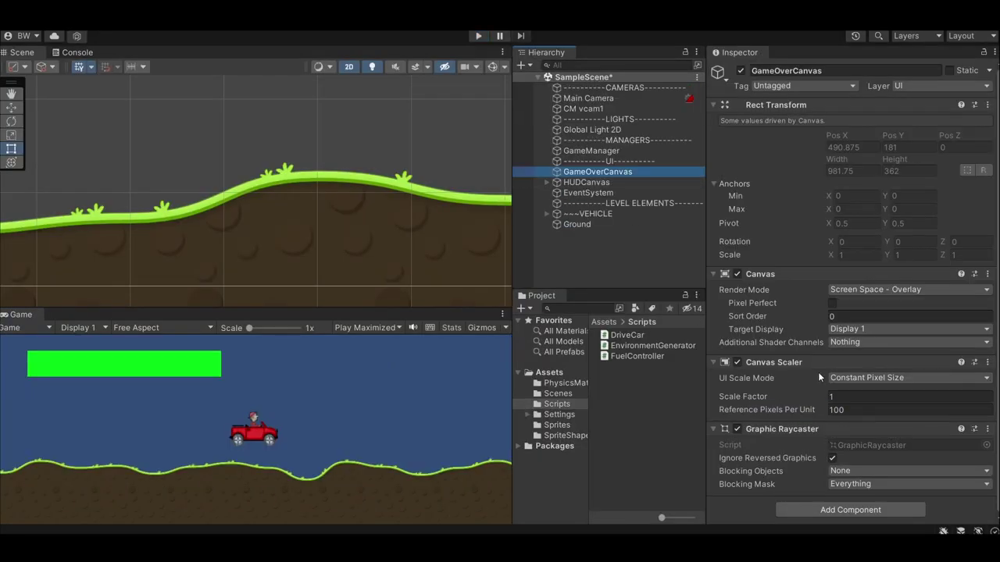
{"action": "left_click", "coordinate": [859, 377]}
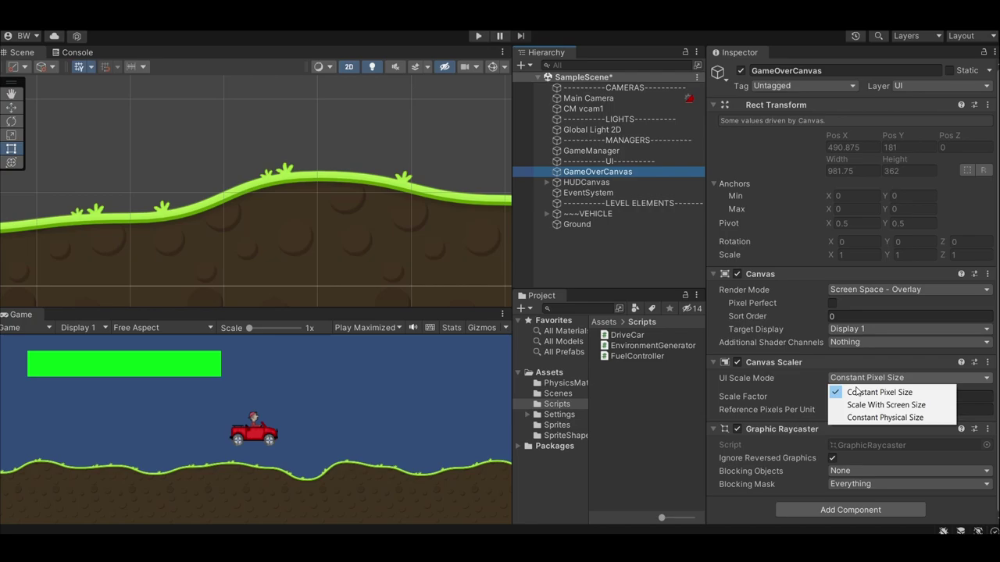
{"action": "left_click", "coordinate": [858, 405]}
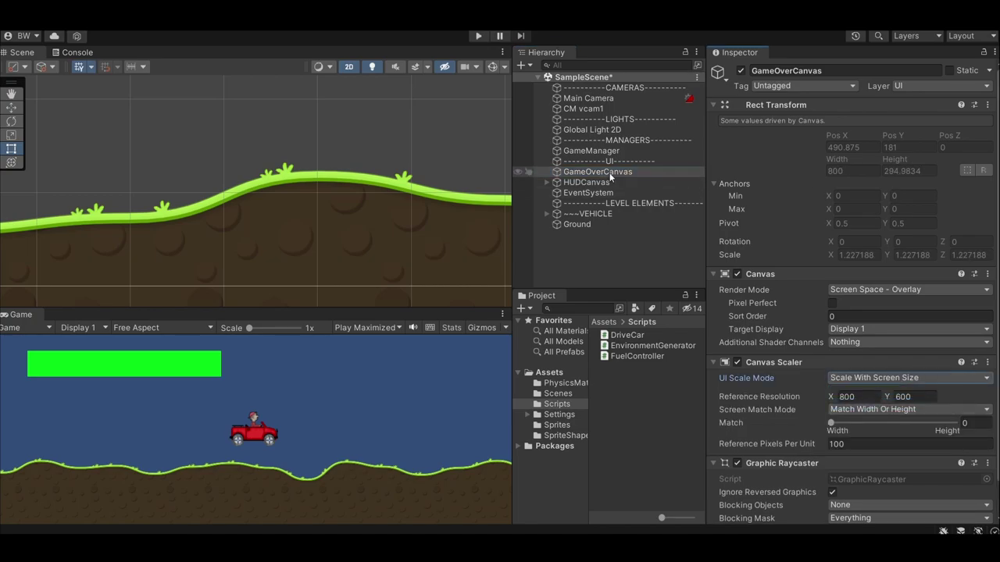
Add an Image named RestartButton under GameOverCanvas with the button-bg sprite at its native size
{"action": "right_click", "coordinate": [611, 178]}
{"action": "left_click", "coordinate": [772, 214]}
{"action": "type", "text": "RestartButton"}
{"action": "left_click", "coordinate": [557, 425]}
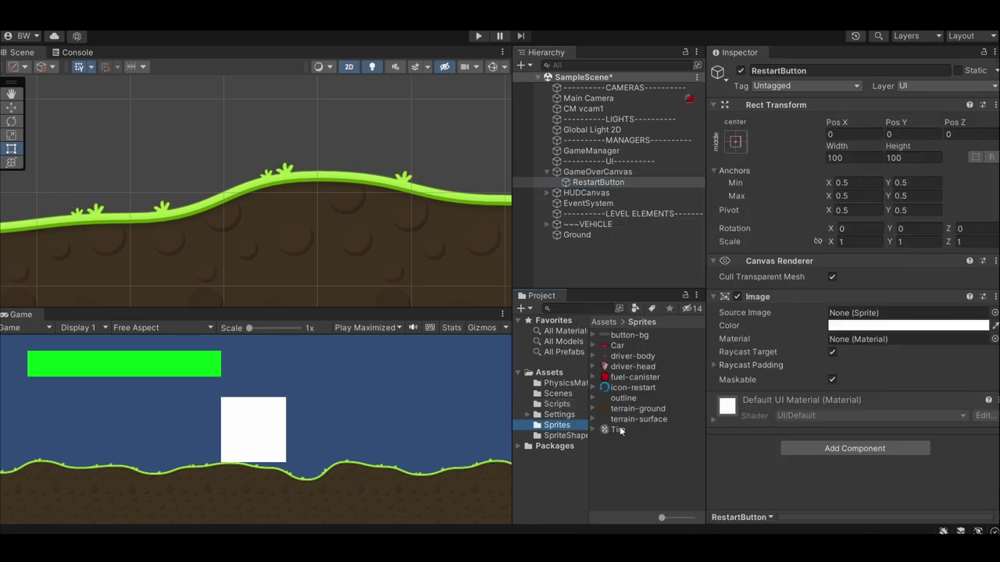
{"action": "left_click_drag", "start_coordinate": [629, 335], "coordinate": [854, 312]}
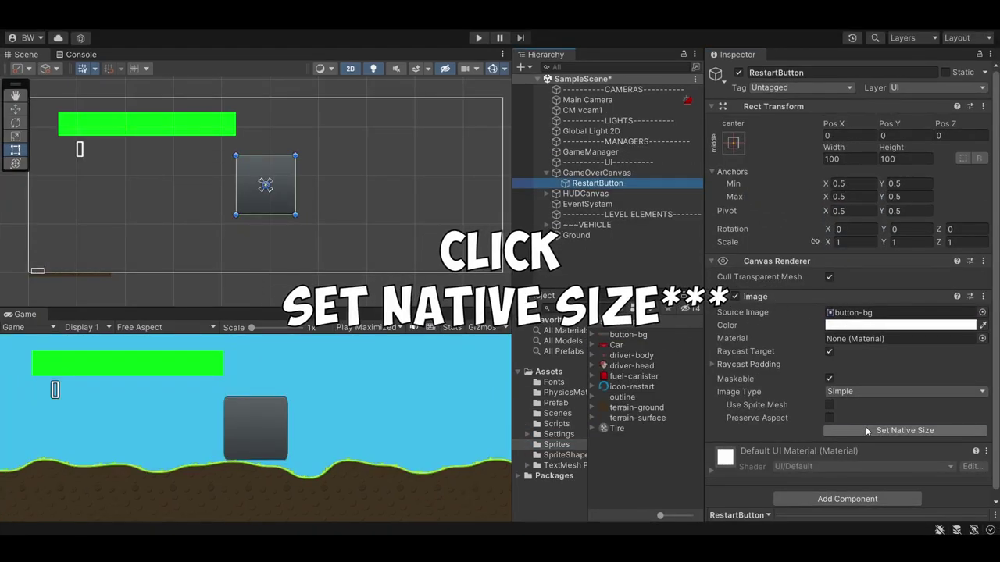
{"action": "left_click", "coordinate": [866, 426]}
Add a Button component to RestartButton and set its Transition to None
{"action": "left_click", "coordinate": [902, 497]}
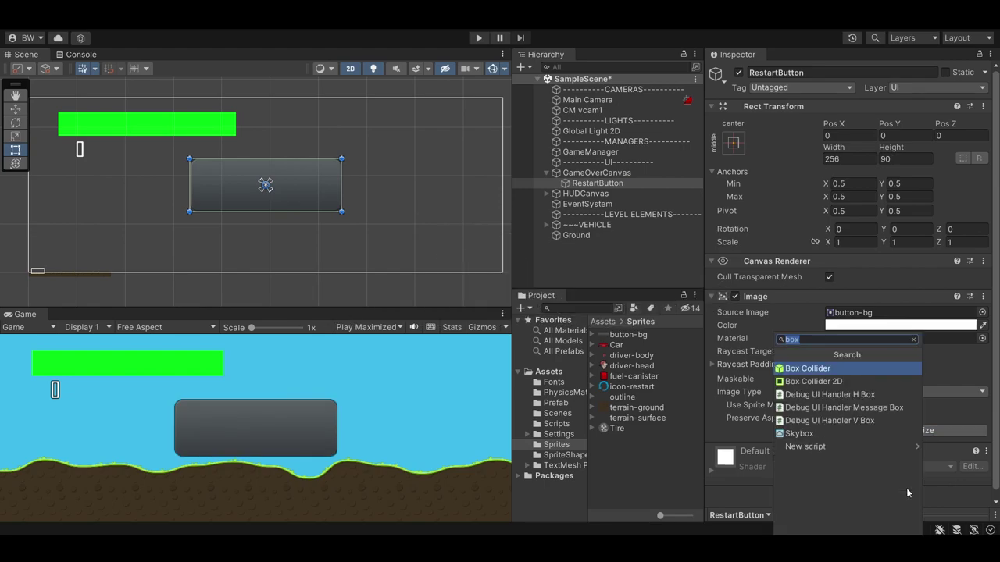
{"action": "type", "text": "button"}
{"action": "key", "text": "Return"}
{"action": "scroll", "coordinate": [886, 468], "scroll_direction": "down", "scroll_amount": 4}
{"action": "left_click", "coordinate": [837, 341]}
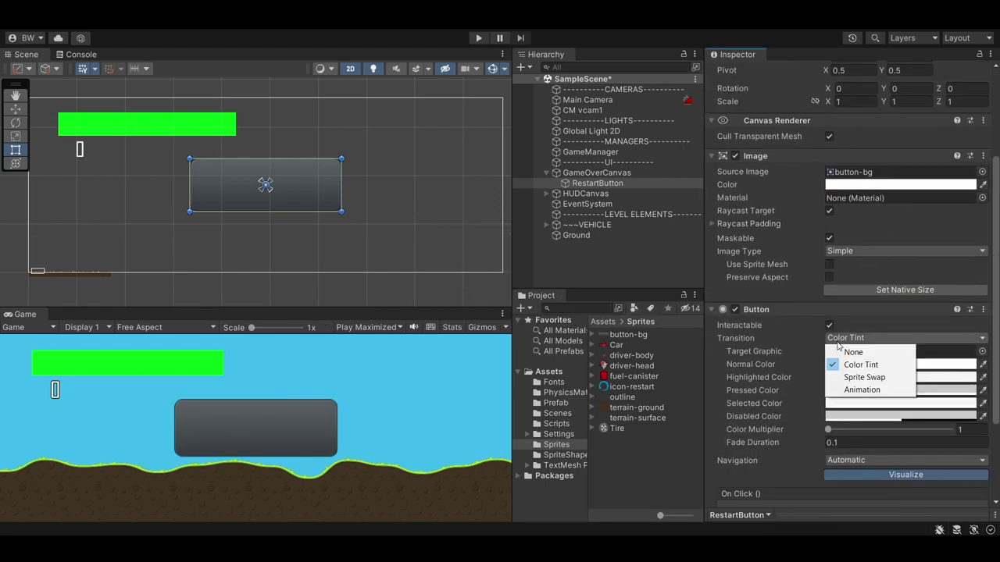
{"action": "left_click", "coordinate": [853, 352]}
Add a child Image named RestartIcon under RestartButton and assign it the icon-restart sprite
{"action": "right_click", "coordinate": [574, 183]}
{"action": "left_click", "coordinate": [772, 371]}
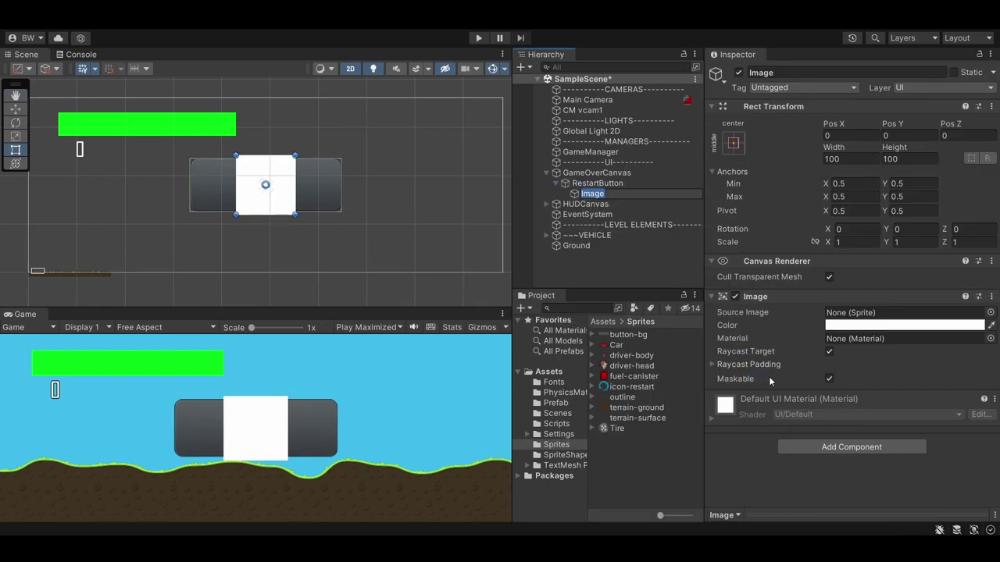
{"action": "type", "text": "RestartIcon"}
{"action": "key", "text": "Return"}
{"action": "left_click_drag", "start_coordinate": [636, 388], "coordinate": [846, 321]}
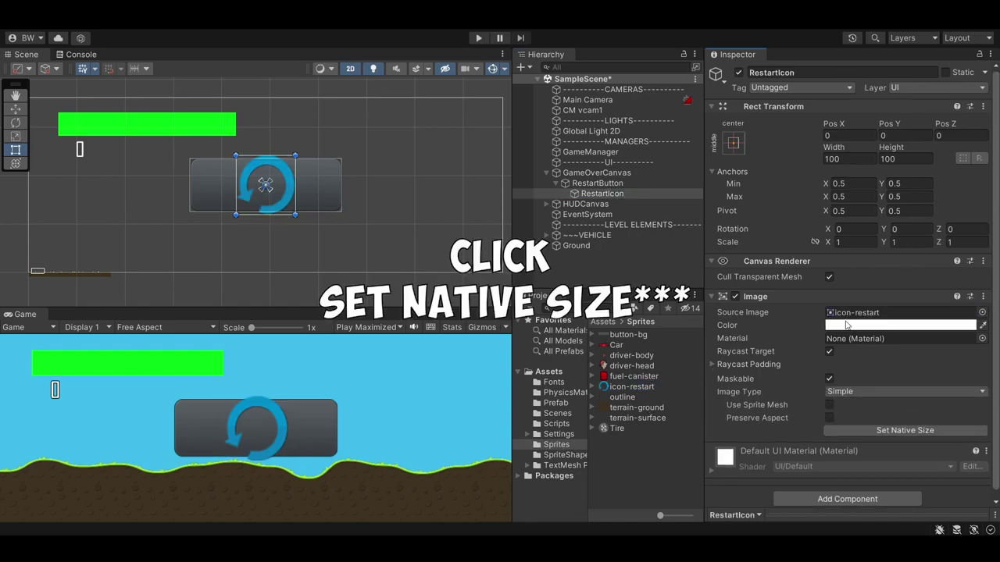
Set the RestartIcon image to its native size
{"action": "left_click", "coordinate": [864, 429]}
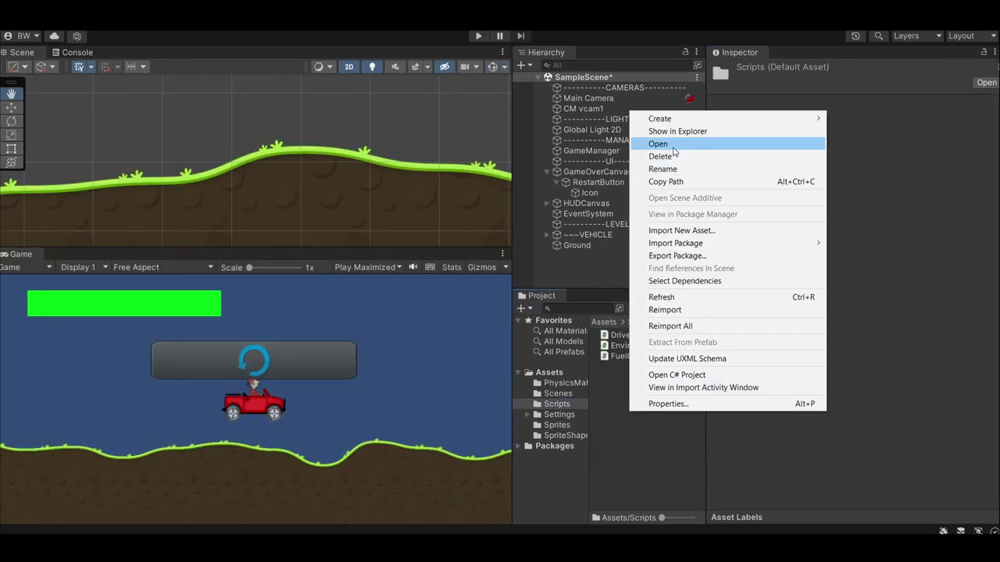
Create a C# script named GameManager in the Scripts folder and attach it to the GameManager object
{"action": "mouse_move", "coordinate": [660, 118]}
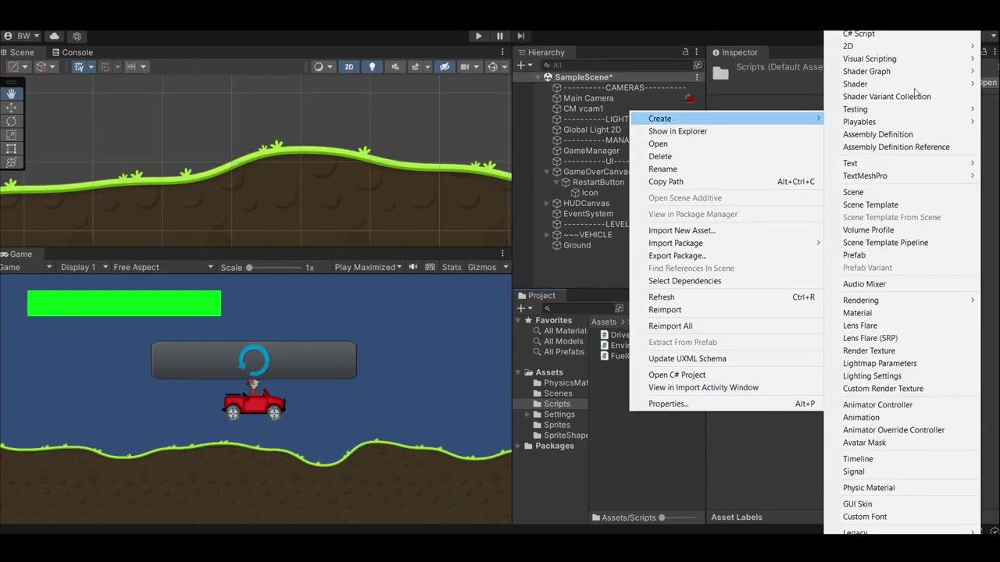
{"action": "left_click", "coordinate": [867, 33]}
{"action": "type", "text": "GameManager"}
{"action": "key", "text": "Return"}
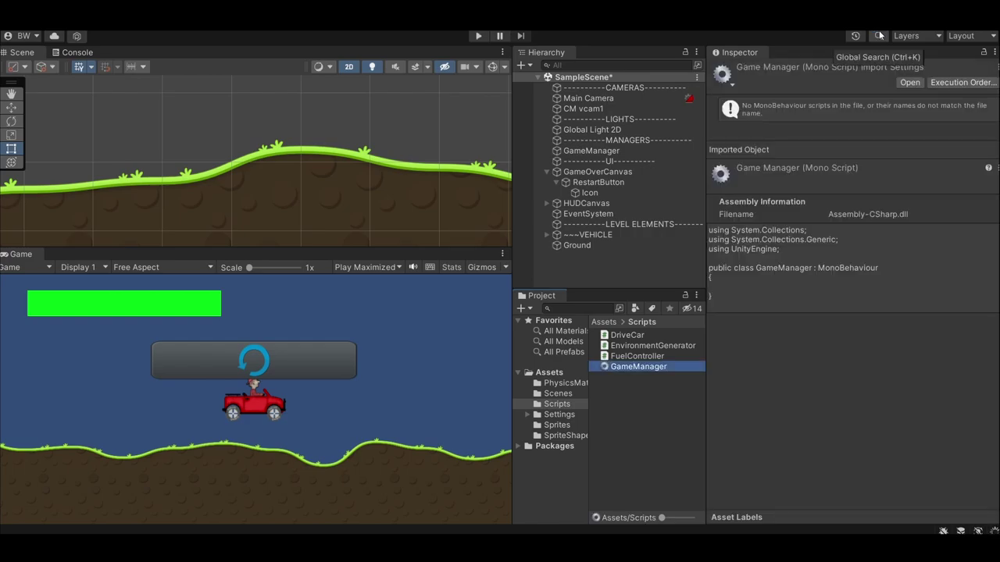
{"action": "left_click", "coordinate": [591, 151]}
{"action": "left_click_drag", "start_coordinate": [636, 367], "coordinate": [834, 279]}
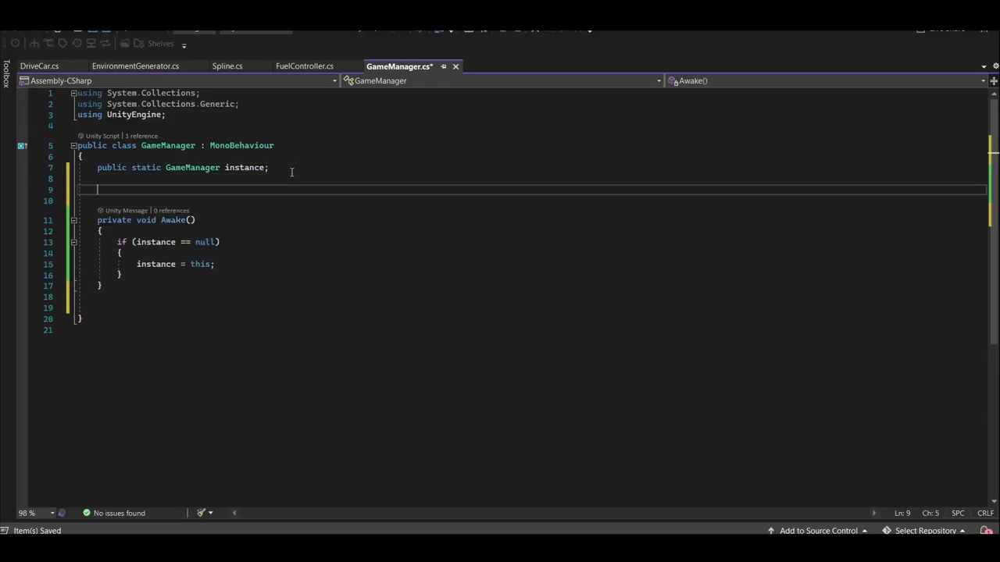
Declare a serialized private GameObject field _gameOverCanvas and a public void GameOver method below Awake in the GameManager script
{"action": "type", "text": "[SerializeField] pr"}
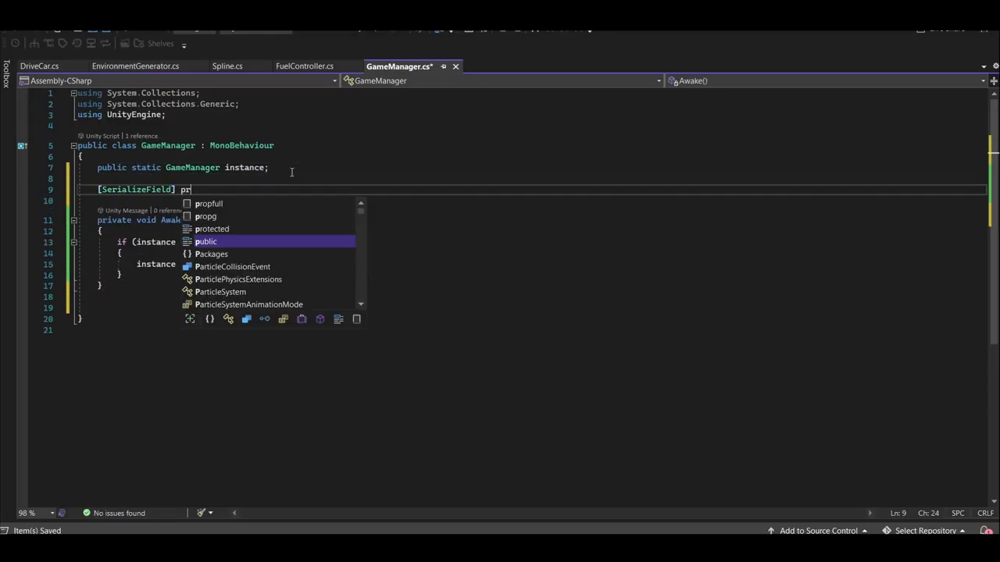
{"action": "type", "text": "ivate GameObject _gameOverCanvas;"}
{"action": "left_click", "coordinate": [226, 286]}
{"action": "key", "text": "Return"}
{"action": "key", "text": "Return"}
{"action": "type", "text": "public void GameOver(){"}
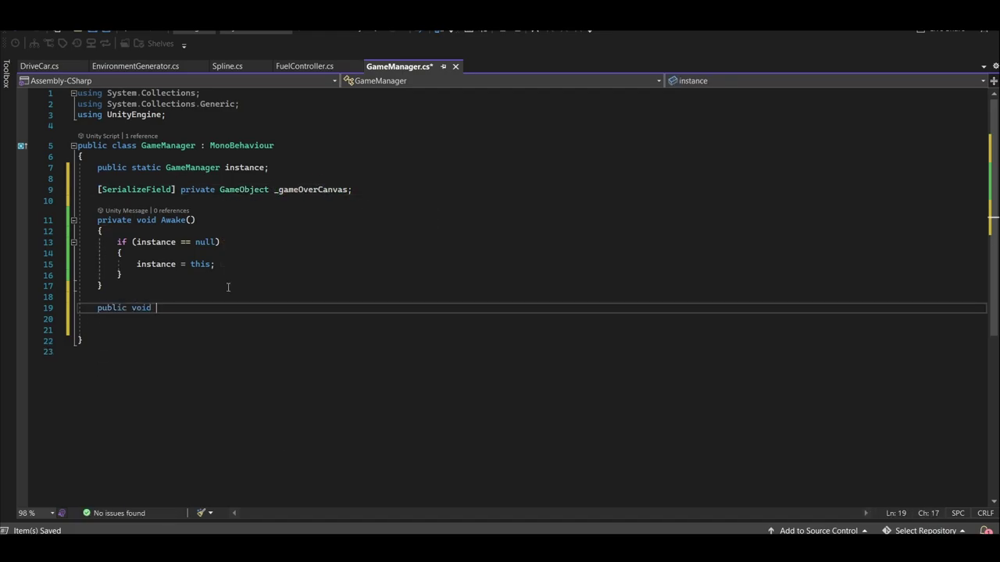
In the GameOver method body, activate _gameOverCanvas with SetActive(true) and set Time.timeScale to 0f
{"action": "key", "text": "Return"}
{"action": "type", "text": "_gameOverCanvas.SetActive(false);"}
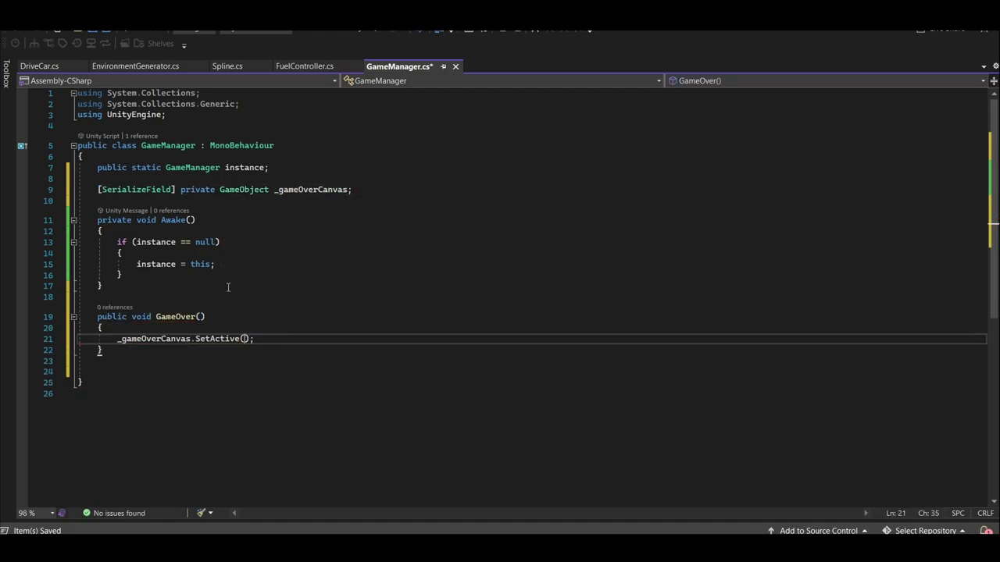
{"action": "type", "text": "true"}
{"action": "key", "text": "End"}
{"action": "key", "text": "Return"}
{"action": "type", "text": "Time."}
{"action": "type", "text": ";"}
Set Time.timeScale to 1f in Awake, below the instance null check, and save the script
{"action": "left_click", "coordinate": [272, 275]}
{"action": "key", "text": "Return"}
{"action": "key", "text": "Return"}
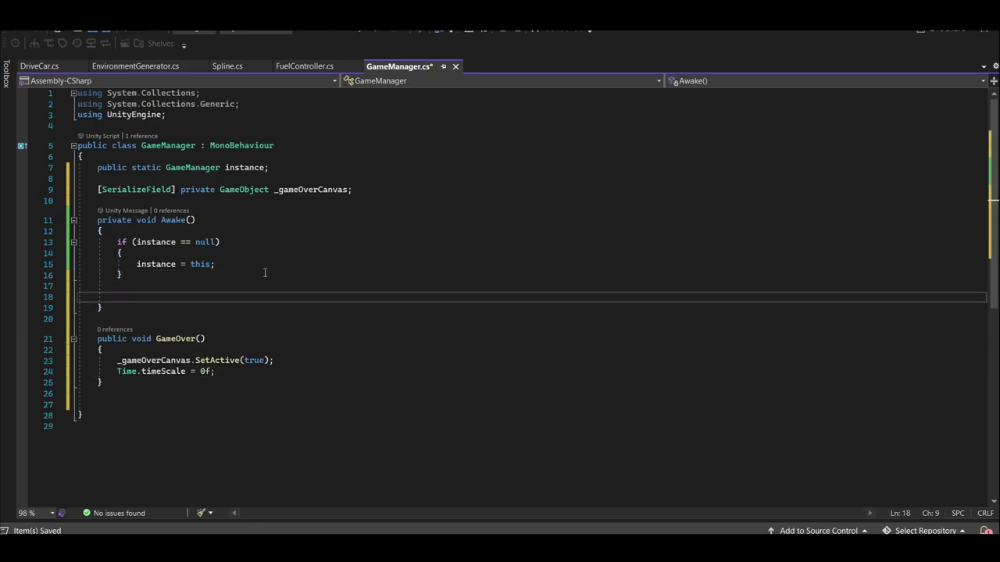
{"action": "type", "text": "Time.timeScale = 1f;"}
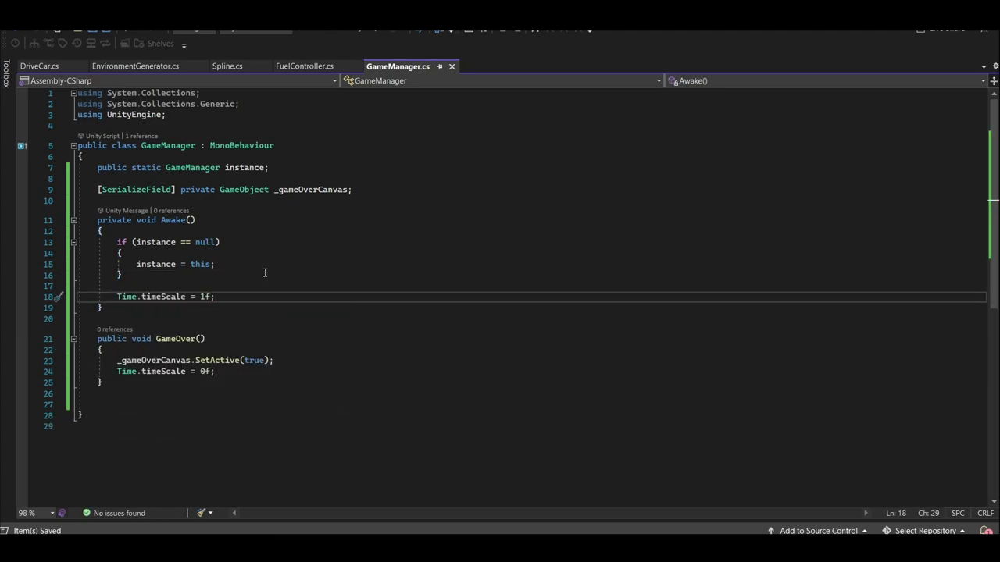
Add an empty public void RestartGame method below GameOver in the GameManager script
{"action": "left_click", "coordinate": [184, 383]}
{"action": "key", "text": "Return"}
{"action": "key", "text": "Return"}
{"action": "type", "text": "public void RestartGame()"}
{"action": "key", "text": "Return"}
{"action": "type", "text": "{"}
Import UnityEngine.SceneManagement, make RestartGame load the active scene by its buildIndex, and save the script
{"action": "left_click", "coordinate": [251, 115]}
{"action": "key", "text": "Return"}
{"action": "type", "text": "using UnityEngine.SceneManagement;"}
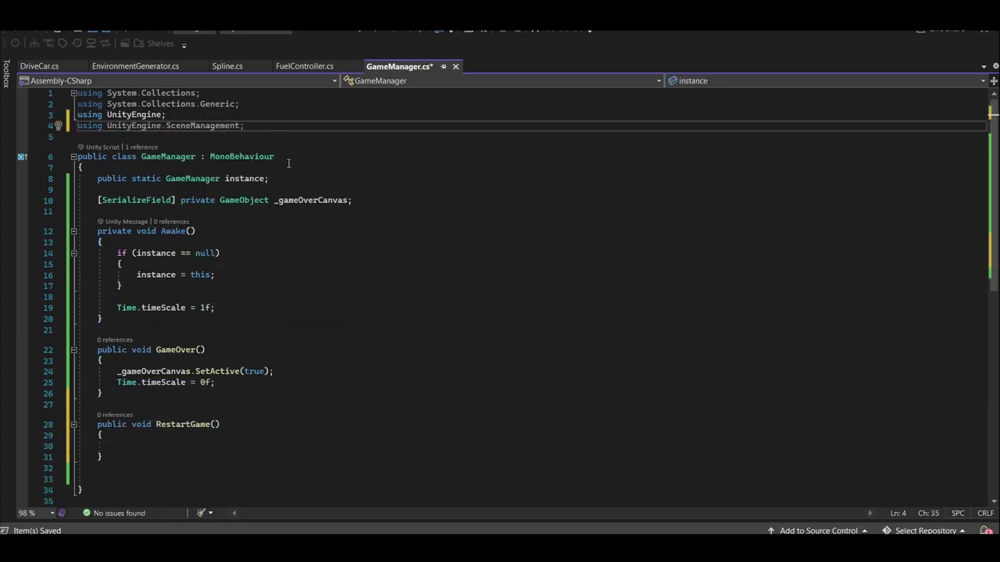
{"action": "left_click", "coordinate": [203, 446]}
{"action": "type", "text": "SceneManager.LoadScene(SceneManager.GetActiveScene().buildIndex);"}
{"action": "key", "text": "ctrl+s"}
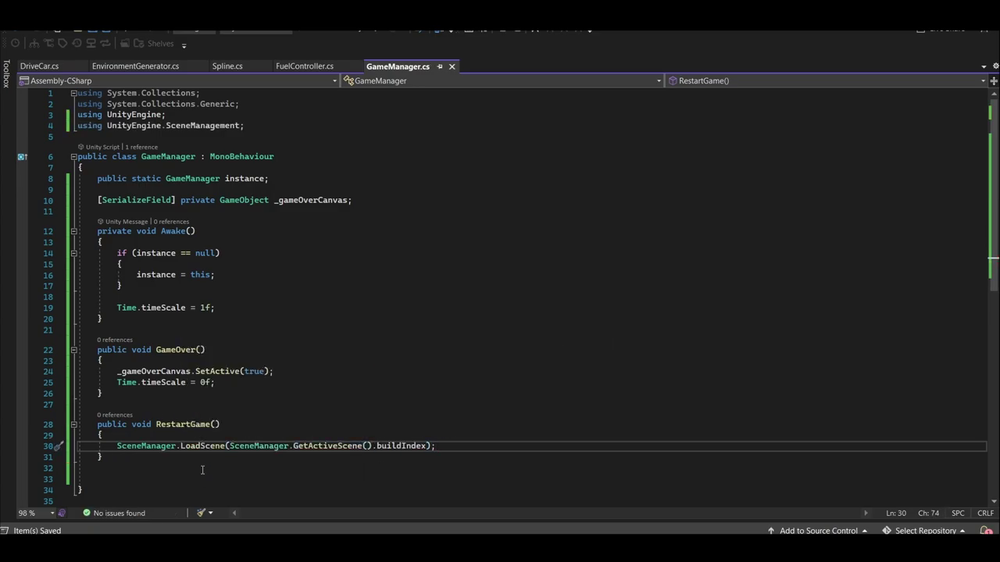
In Unity, make RestartButton's On Click event call RestartGame on the GameManager object, and deactivate GameOverCanvas
{"action": "key", "text": "alt+Tab"}
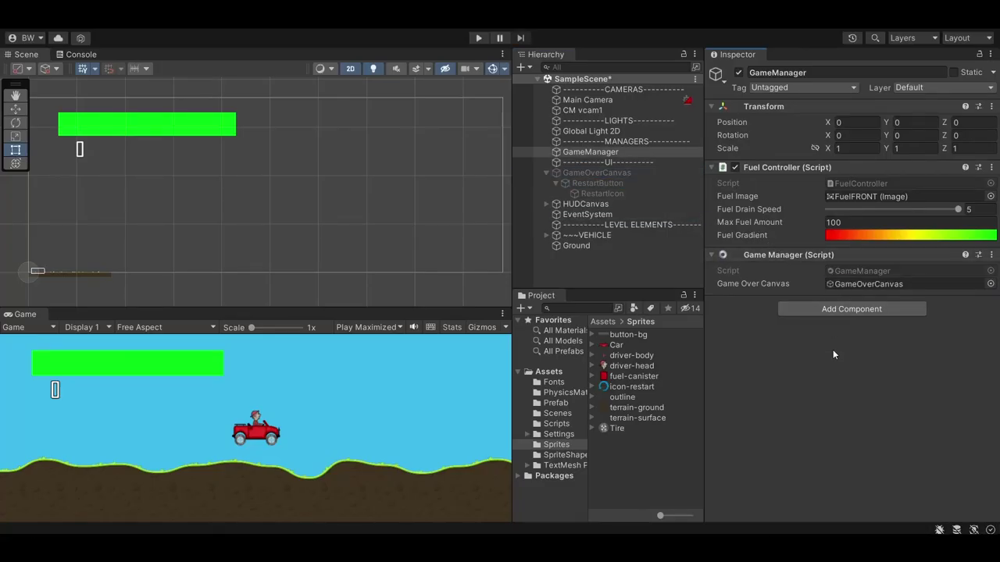
{"action": "left_click", "coordinate": [598, 182]}
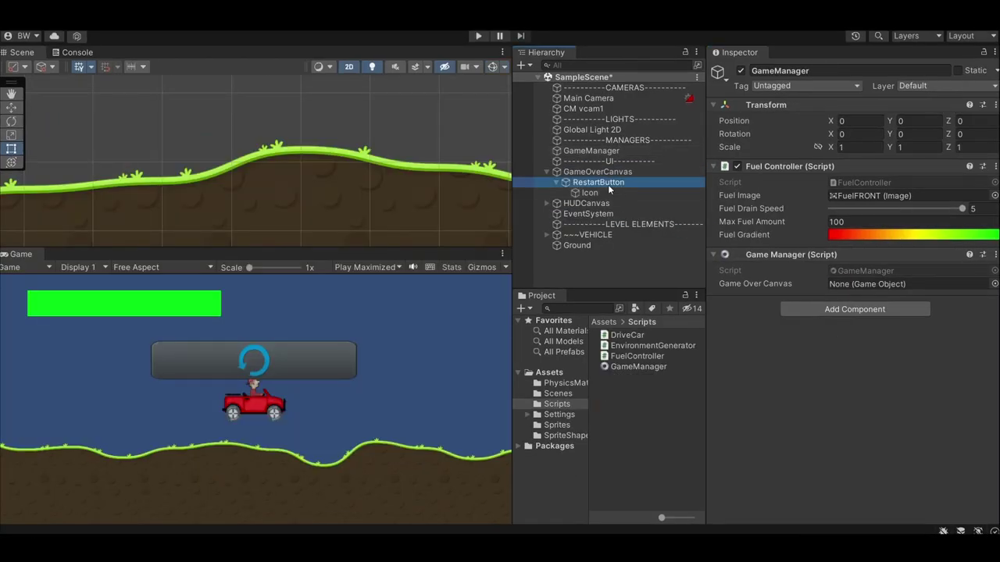
{"action": "scroll", "coordinate": [839, 292], "scroll_direction": "down", "scroll_amount": 5}
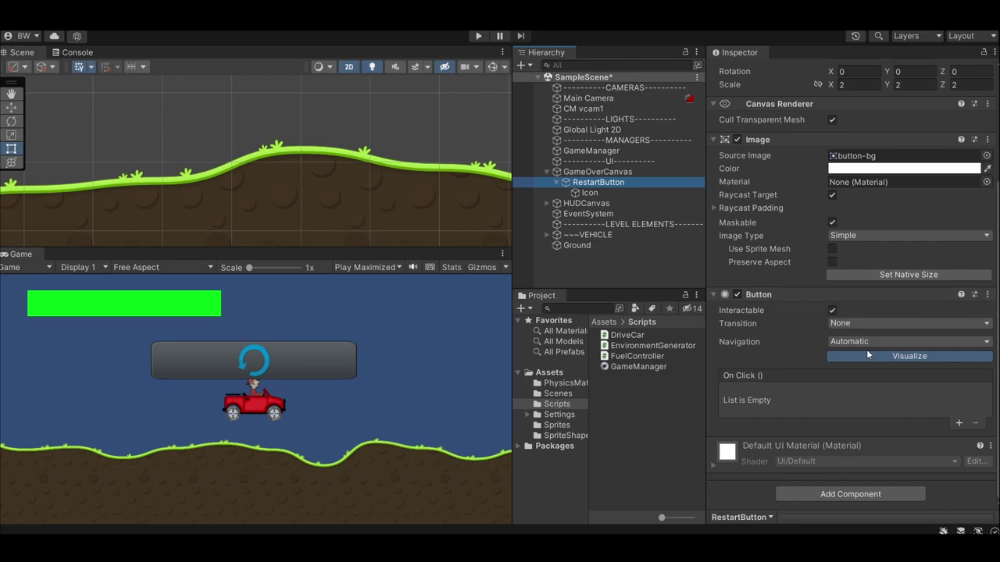
{"action": "left_click", "coordinate": [959, 425]}
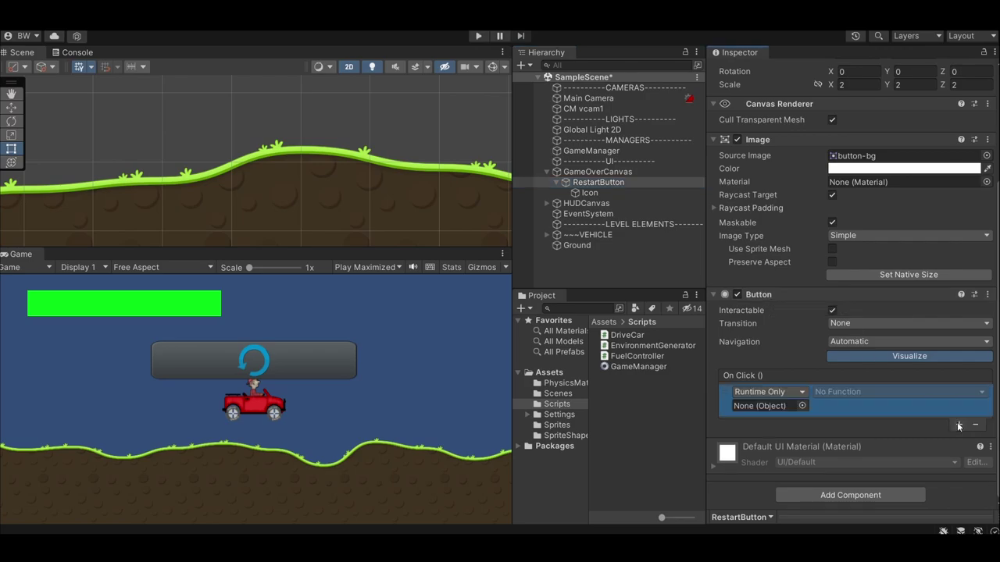
{"action": "left_click", "coordinate": [825, 394]}
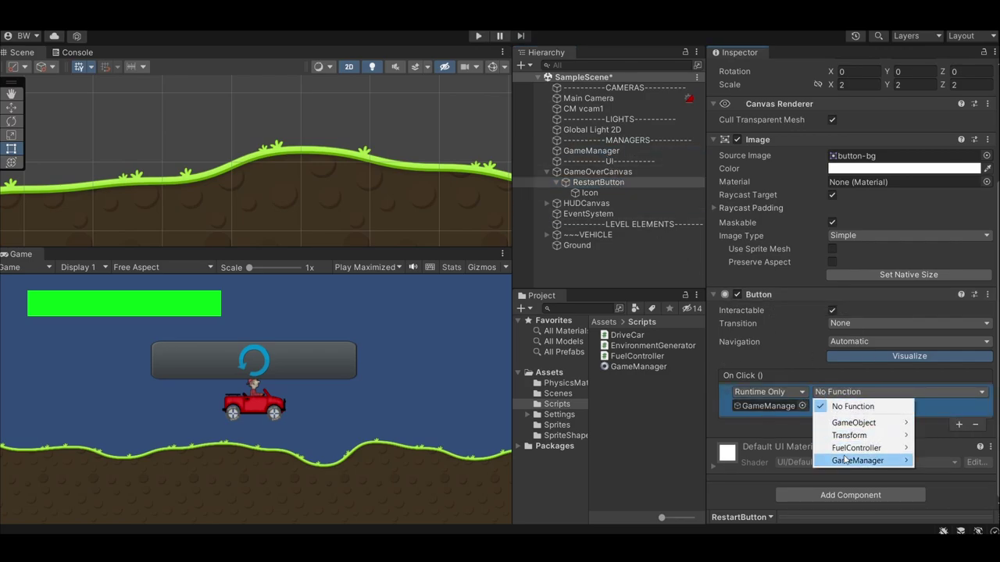
{"action": "mouse_move", "coordinate": [860, 461]}
{"action": "left_click", "coordinate": [703, 410]}
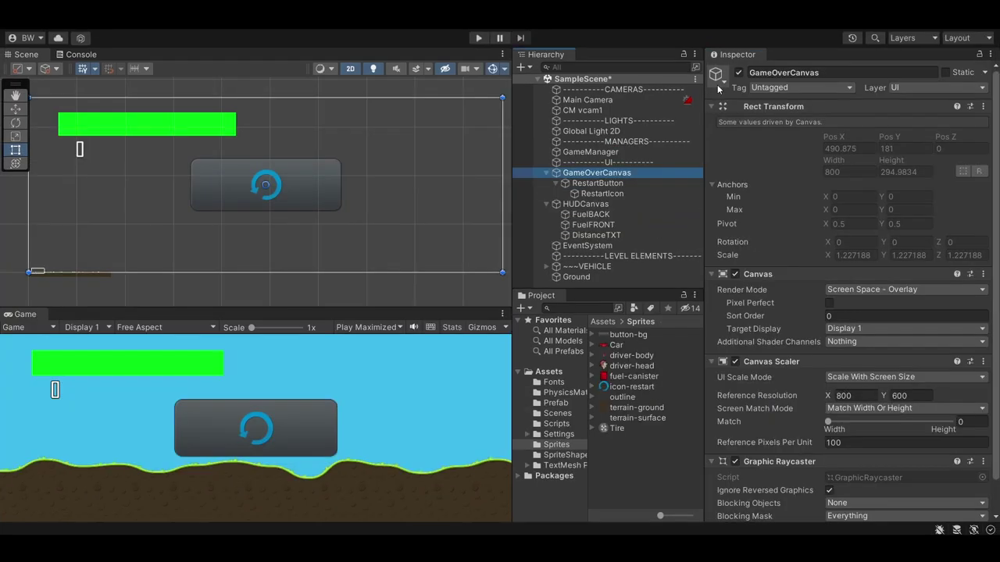
{"action": "left_click", "coordinate": [736, 75]}
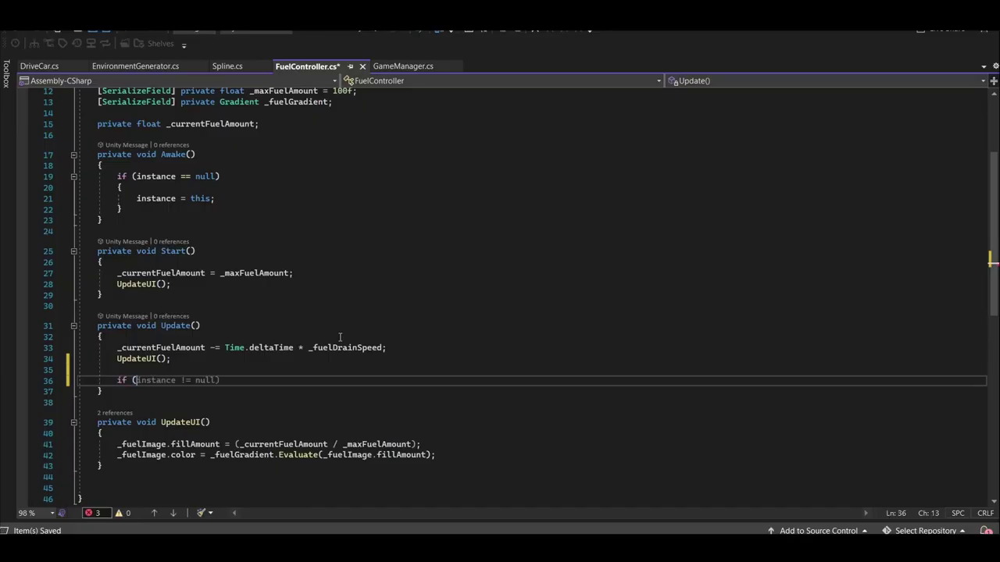
In FuelController's Update, call GameManager.instance.GameOver() when _currentFuelAmount is less than or equal to 0f
{"action": "type", "text": ")"}
{"action": "key", "text": "Return"}
{"action": "type", "text": "{"}
{"action": "key", "text": "Return"}
{"action": "type", "text": "GameManager.instance.game"}
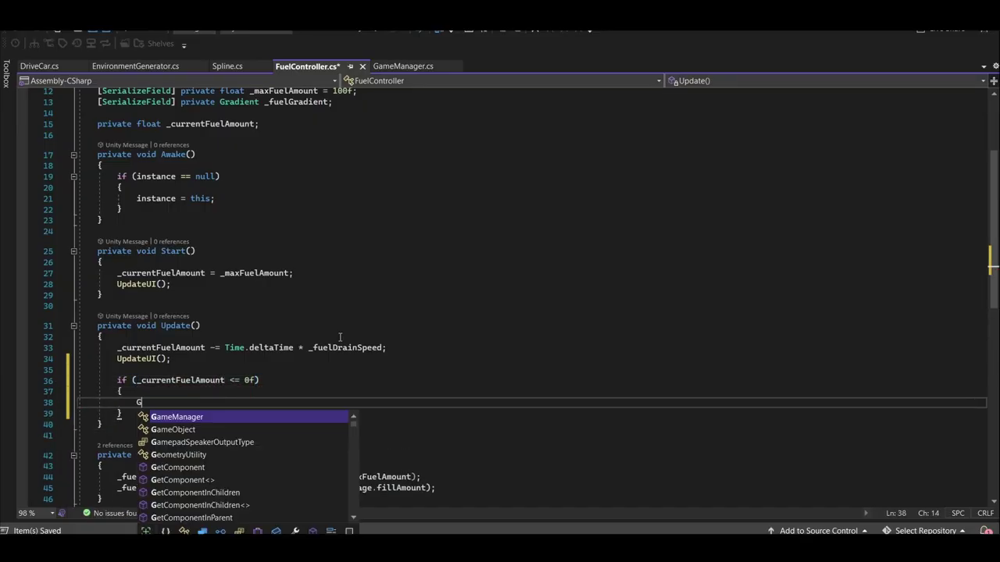
{"action": "type", "text": "();"}
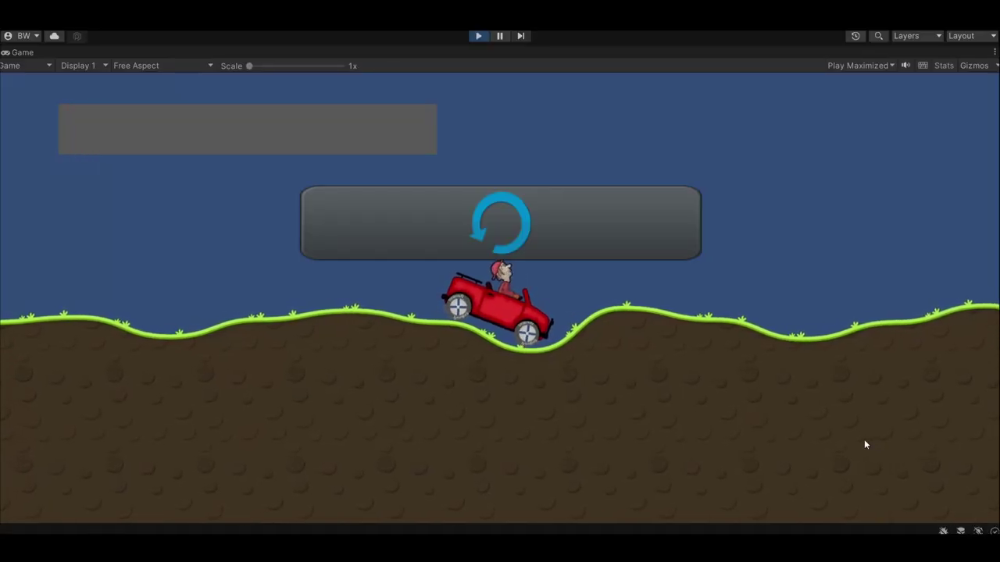
Test the on-screen restart button in play mode once the fuel bar is empty
{"action": "left_click", "coordinate": [485, 205]}
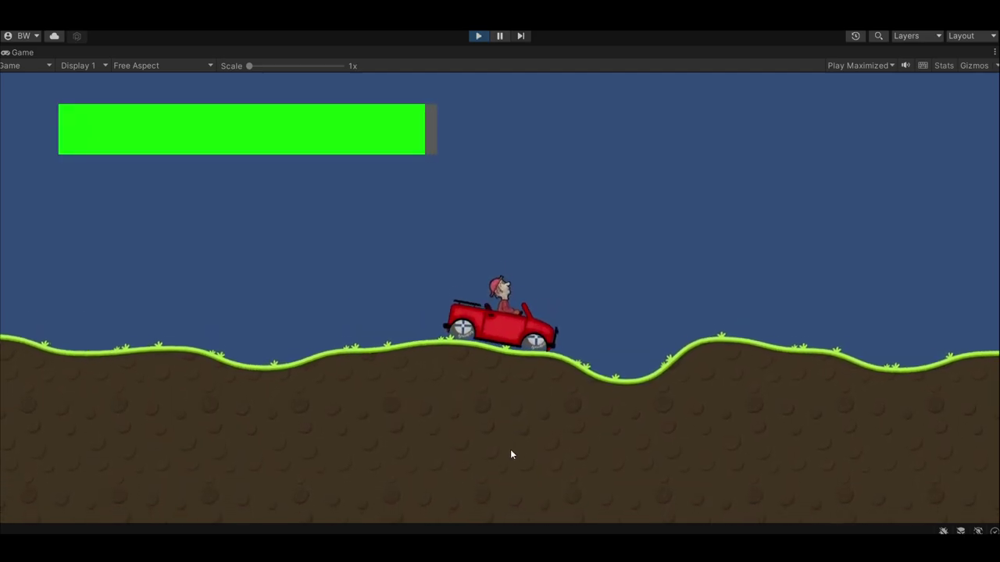
Create and save a new tag for the Ground object
{"action": "left_click", "coordinate": [603, 246]}
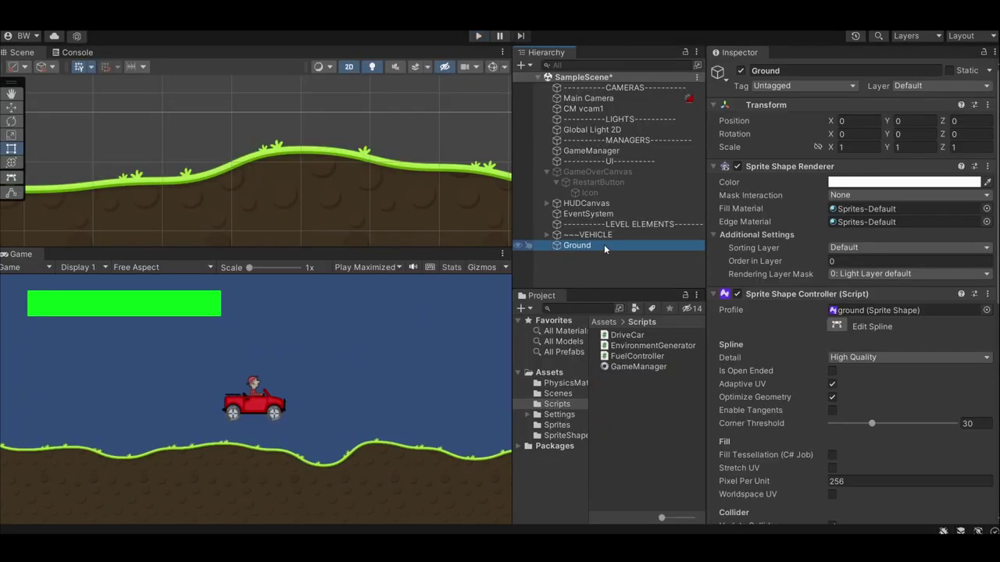
{"action": "left_click", "coordinate": [804, 86]}
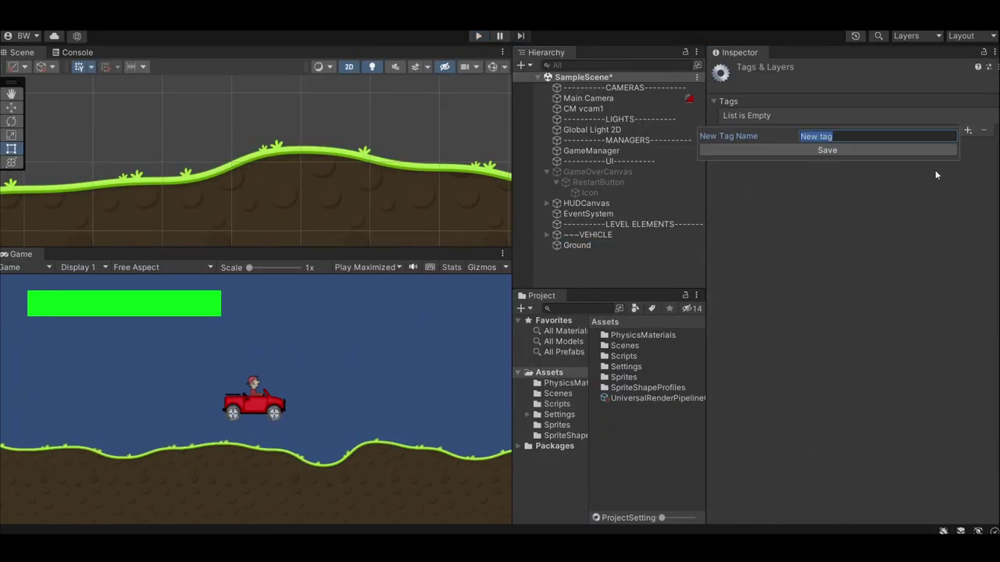
{"action": "left_click", "coordinate": [859, 150]}
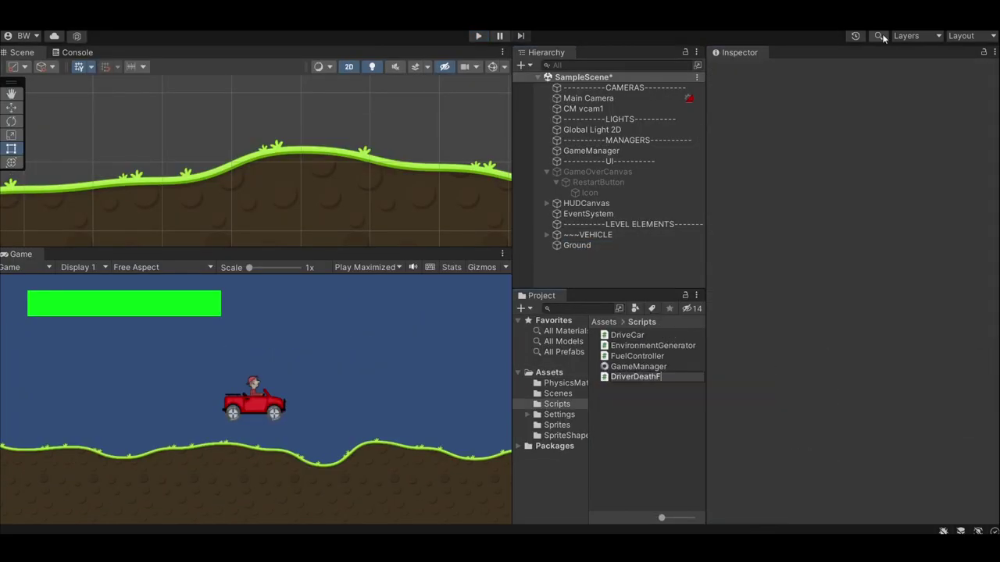
Name the new script DriverDeathFromHead and attach it to the driver-head object under ~~~VEHICLE
{"action": "type", "text": "romHead"}
{"action": "key", "text": "Return"}
{"action": "left_click", "coordinate": [574, 235]}
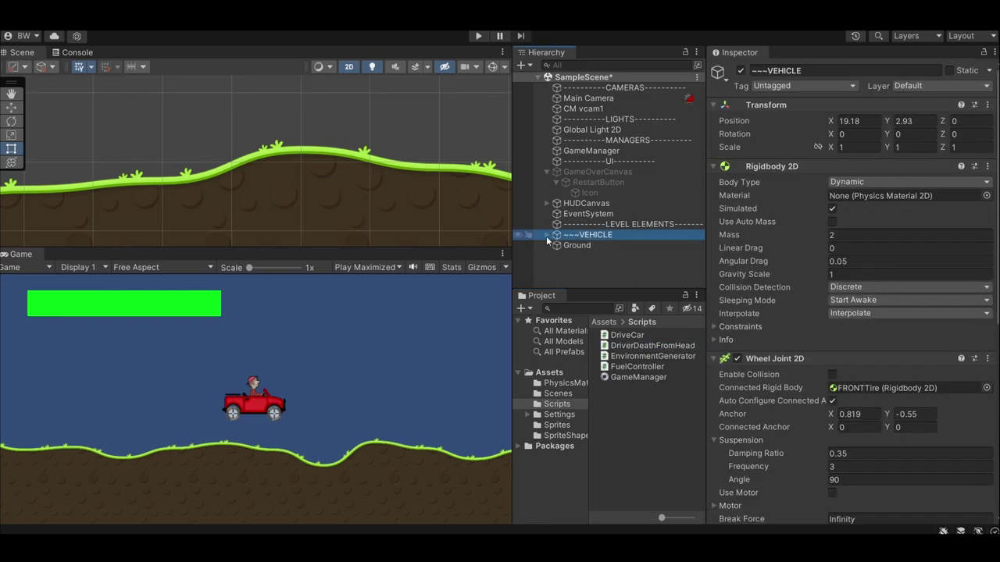
{"action": "left_click", "coordinate": [547, 235]}
{"action": "left_click_drag", "start_coordinate": [652, 345], "coordinate": [593, 250]}
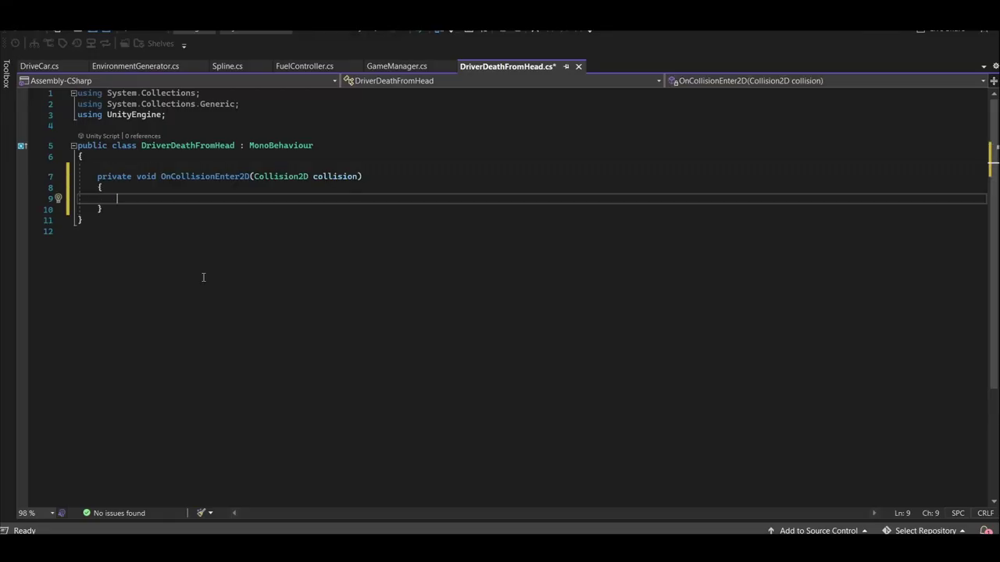
In OnCollisionEnter2D, call GameManager.instance.GameOver() when the collided object has the tag "Ground", and end the play test
{"action": "type", "text": "if (collision.gameObject.CompareTag(\"Ground\"))"}
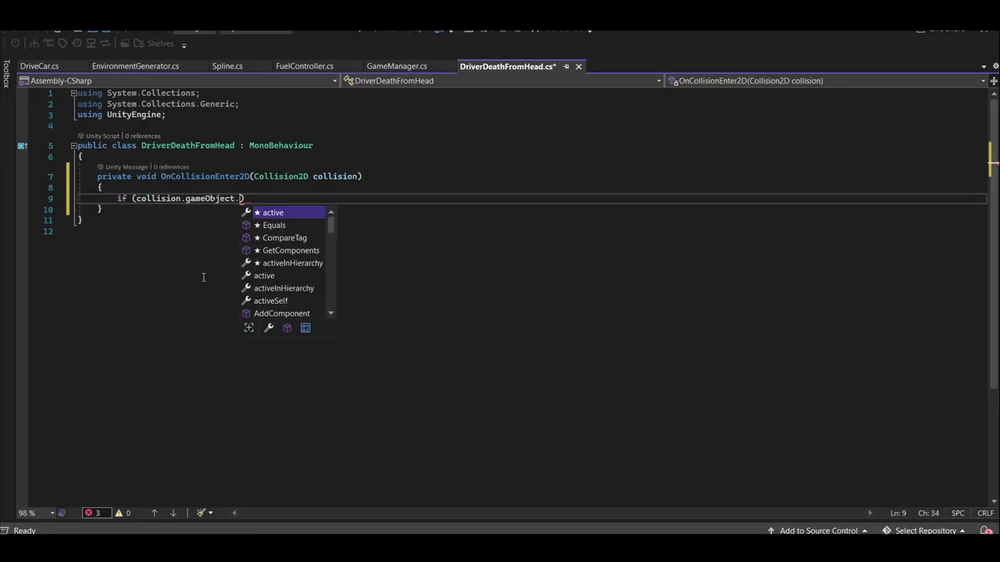
{"action": "key", "text": "Return"}
{"action": "type", "text": "{"}
{"action": "key", "text": "Return"}
{"action": "type", "text": "GameManager.instance.GameOver();"}
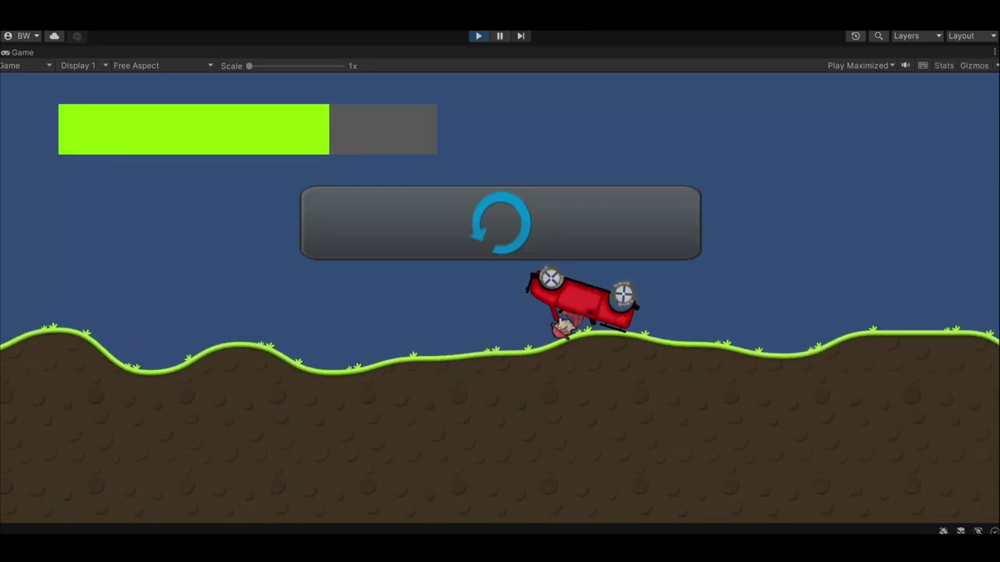
{"action": "key", "text": "ctrl+p"}
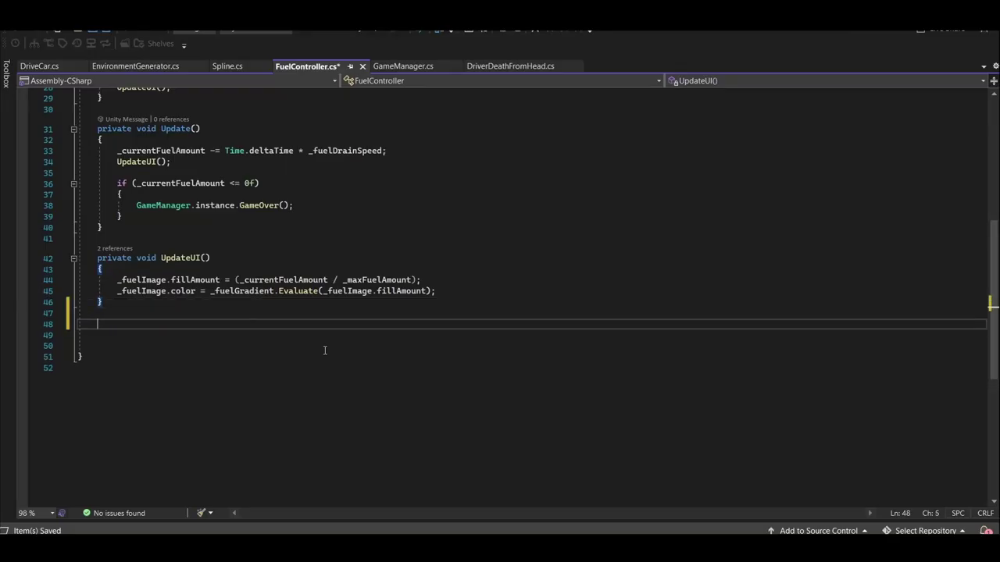
Add a public void FillFuel method to FuelController that sets _currentFuelAmount to _maxFuelAmount and calls UpdateUI(), and save it
{"action": "type", "text": "public void FillFuel()"}
{"action": "key", "text": "Return"}
{"action": "type", "text": "{"}
{"action": "key", "text": "Return"}
{"action": "type", "text": "_currentFuelAmount = _maxFuelAmount;"}
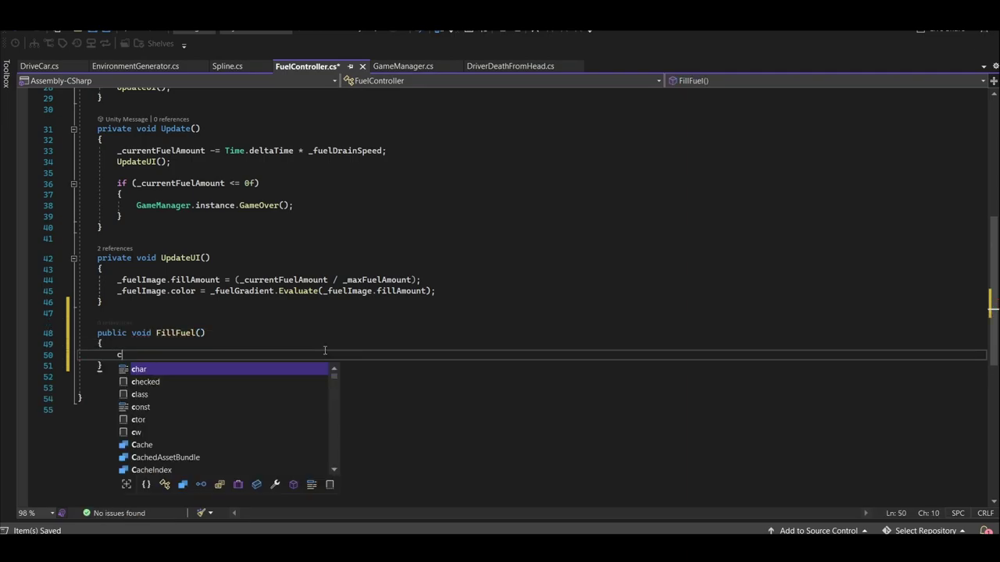
{"action": "key", "text": "Return"}
{"action": "type", "text": "Update"}
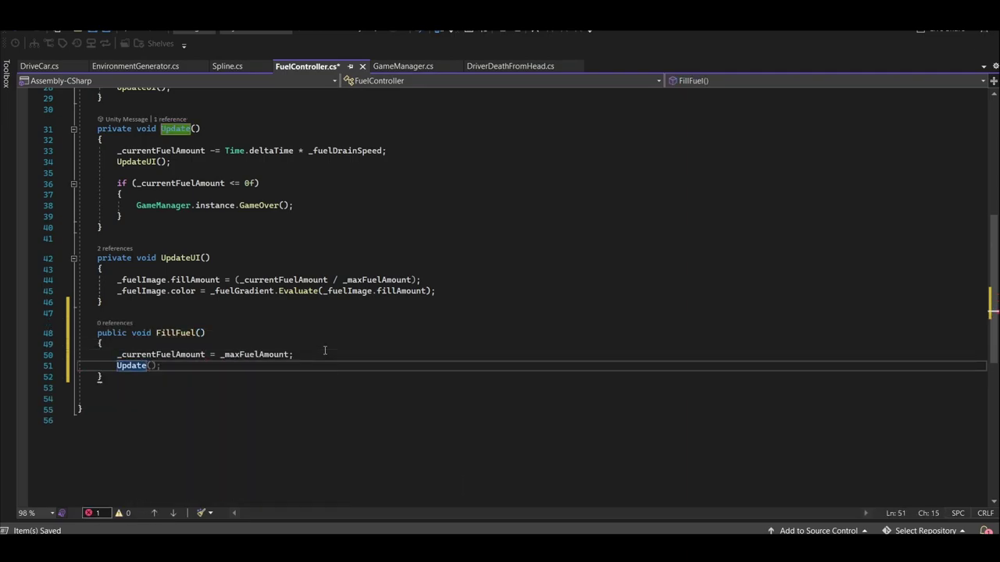
{"action": "type", "text": "UI();"}
{"action": "key", "text": "ctrl+s"}
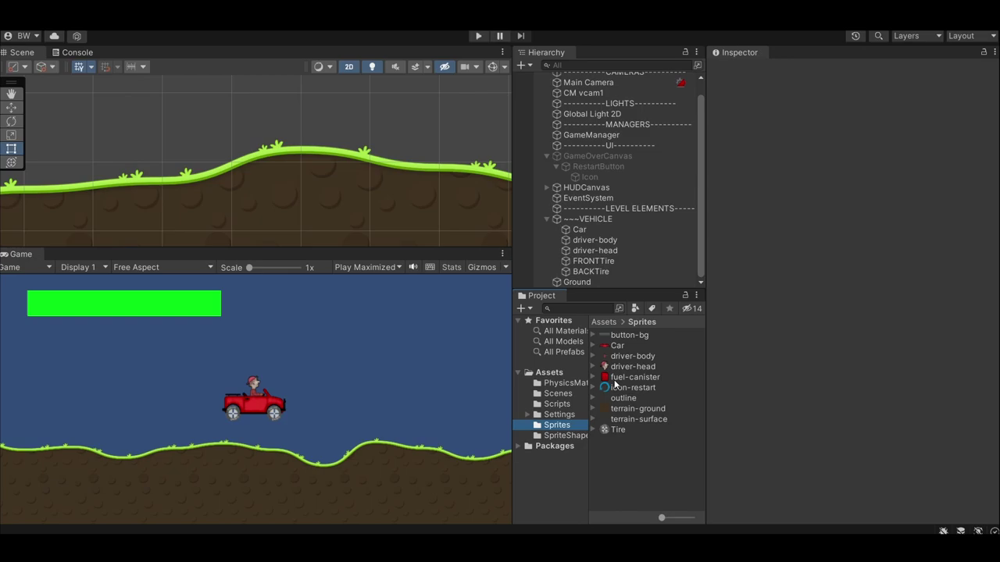
Place the fuel-canister sprite above the terrain at about X 46.1, Y 1.5, and set its scale to 1.25
{"action": "left_click_drag", "start_coordinate": [171, 135], "coordinate": [171, 135]}
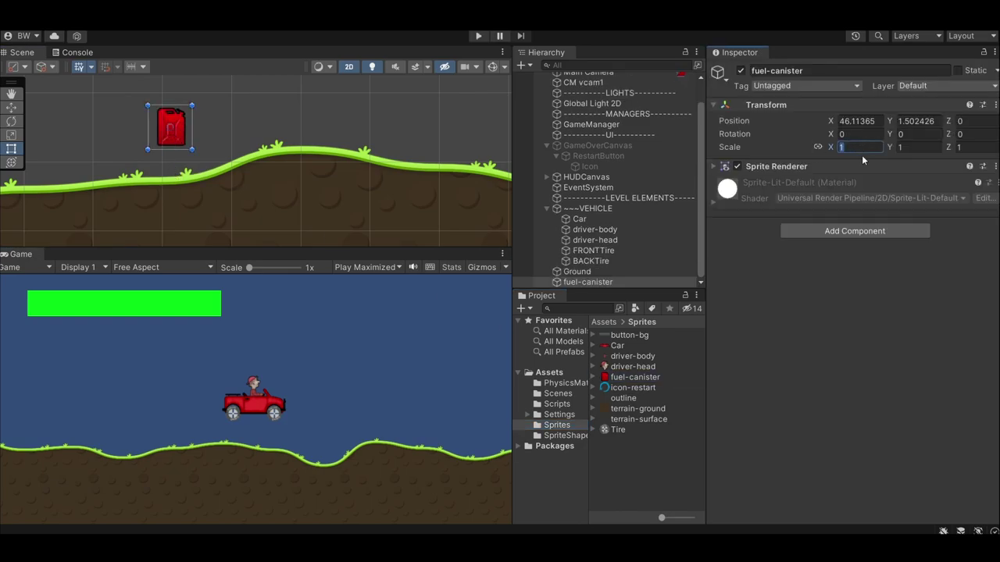
{"action": "type", "text": "1.25"}
Add a Box Collider 2D to fuel-canister, enable Is Trigger, and pull the collider's side in to the canister's outline
{"action": "left_click", "coordinate": [839, 234]}
{"action": "type", "text": "box"}
{"action": "left_click", "coordinate": [823, 289]}
{"action": "left_click", "coordinate": [832, 230]}
{"action": "left_click", "coordinate": [838, 200]}
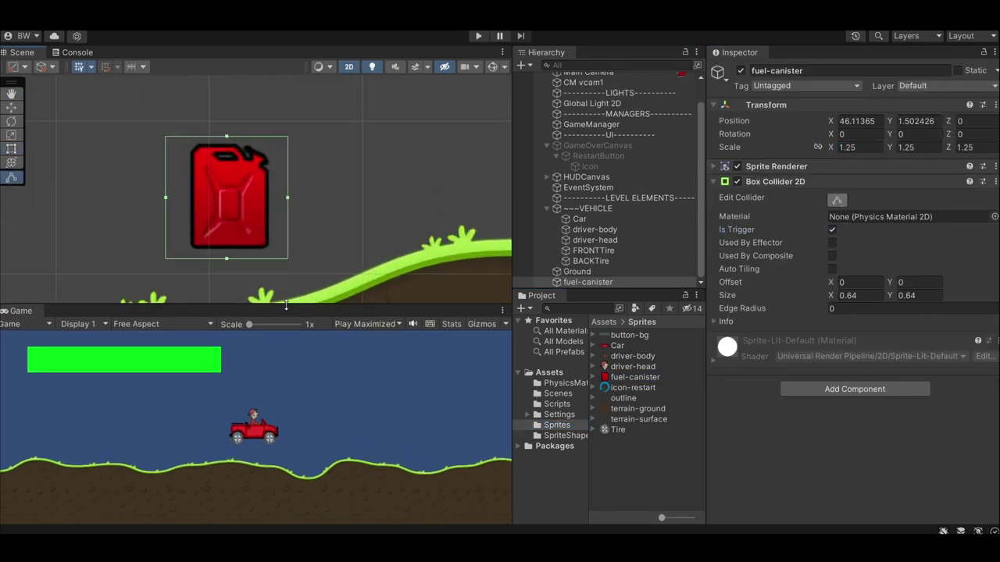
{"action": "left_click_drag", "start_coordinate": [289, 200], "coordinate": [267, 199]}
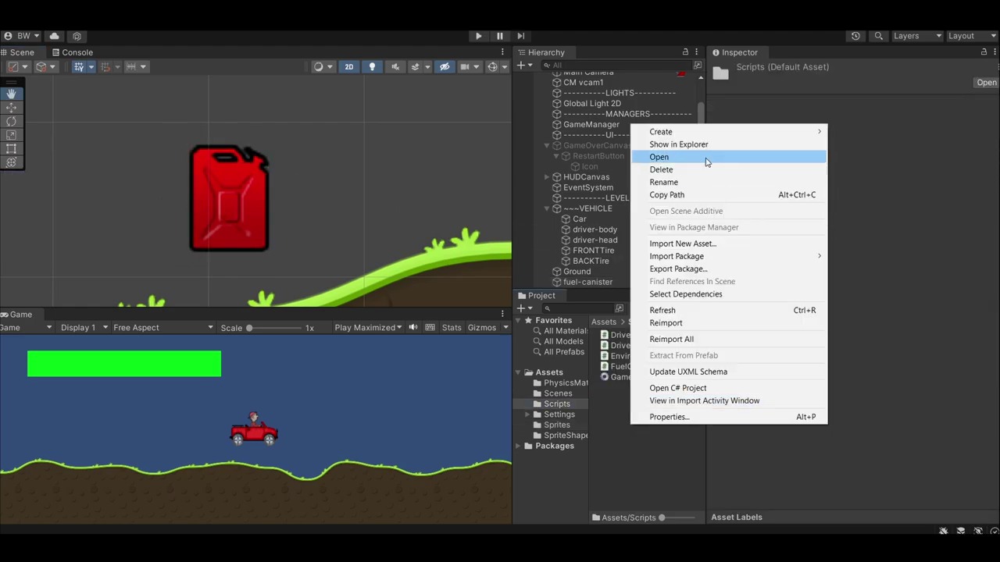
Create a C# script named CollectFuel in the Scripts folder and attach it to the fuel-canister object
{"action": "left_click", "coordinate": [750, 154]}
{"action": "type", "text": "CollectFuel"}
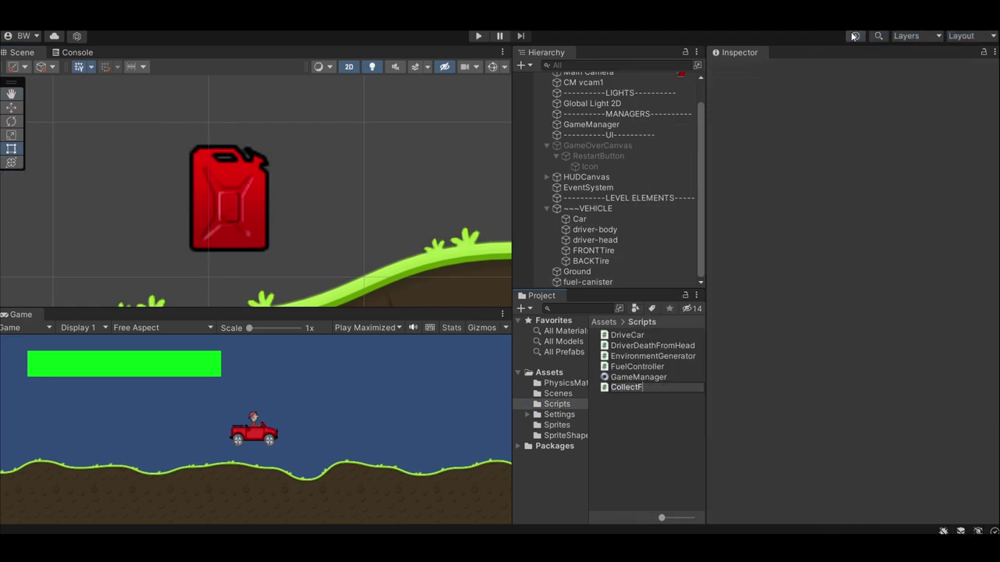
{"action": "key", "text": "Return"}
{"action": "left_click", "coordinate": [592, 282]}
{"action": "left_click_drag", "start_coordinate": [632, 335], "coordinate": [855, 367]}
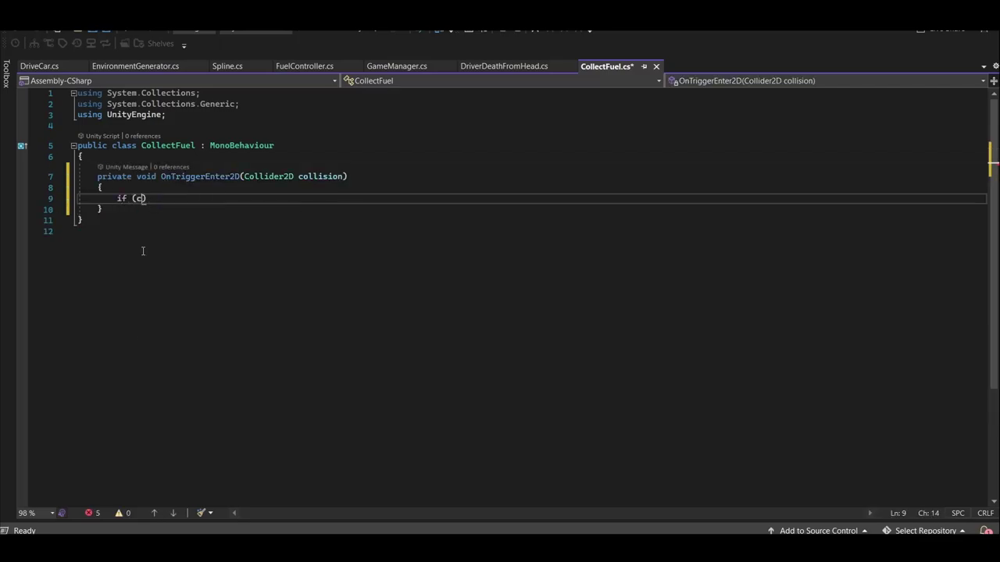
In OnTriggerEnter2D, call FuelController.instance.FillFuel() and Destroy(gameObject) when the collision object has the tag "Player", and save the script
{"action": "type", "text": "ollision.gameObject.CompareTag(\"Player\"))"}
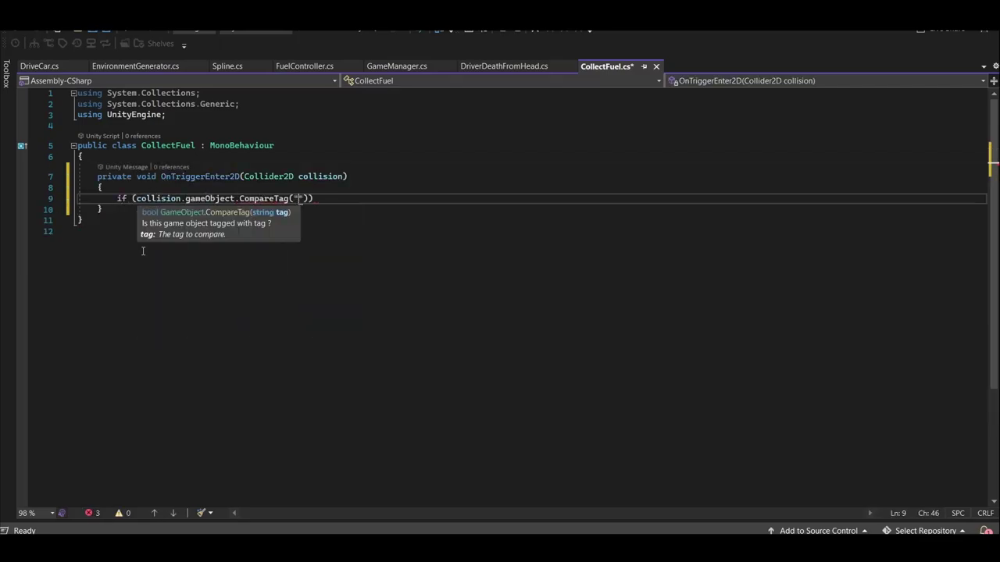
{"action": "key", "text": "Return"}
{"action": "type", "text": "{"}
{"action": "key", "text": "Return"}
{"action": "type", "text": "FuelController.instance.fil"}
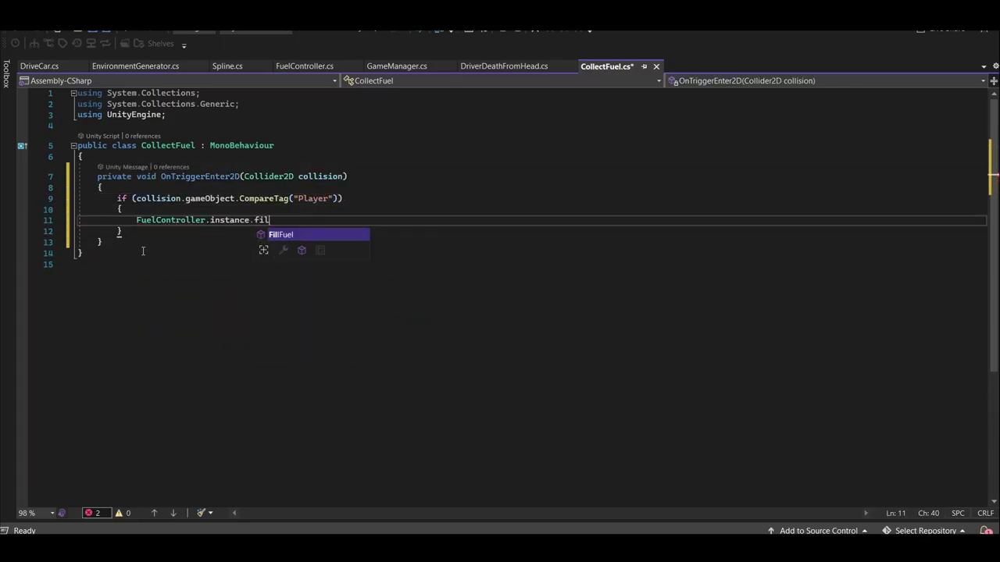
{"action": "type", "text": "();"}
{"action": "key", "text": "Return"}
{"action": "type", "text": "Destroy(gameObject);"}
{"action": "key", "text": "ctrl+s"}
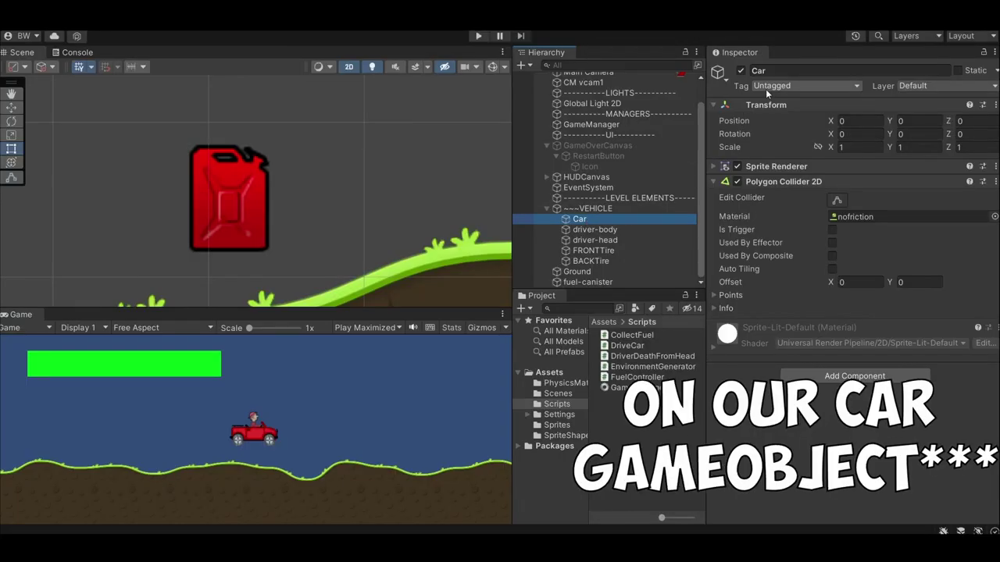
Tag the Car object as Player
{"action": "left_click", "coordinate": [770, 86]}
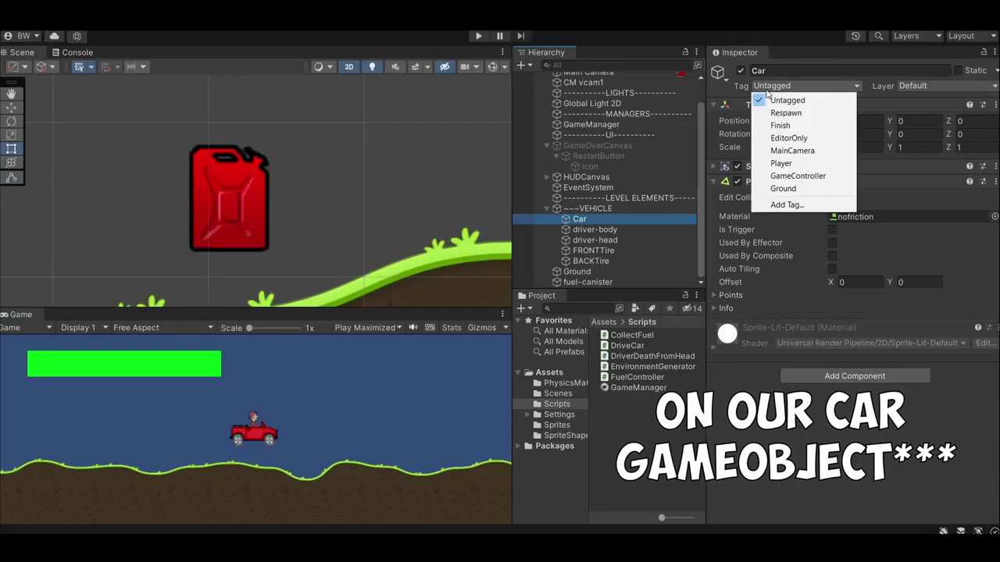
{"action": "left_click", "coordinate": [786, 164]}
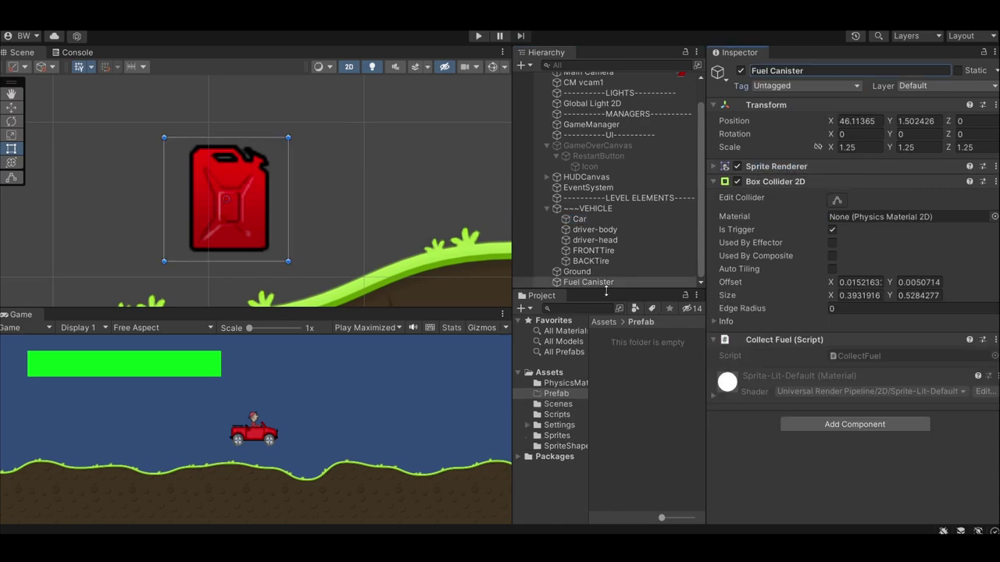
Turn Fuel Canister into a prefab in the Prefab folder, and drive the car through the canister in a play test
{"action": "left_click_drag", "start_coordinate": [605, 282], "coordinate": [622, 391]}
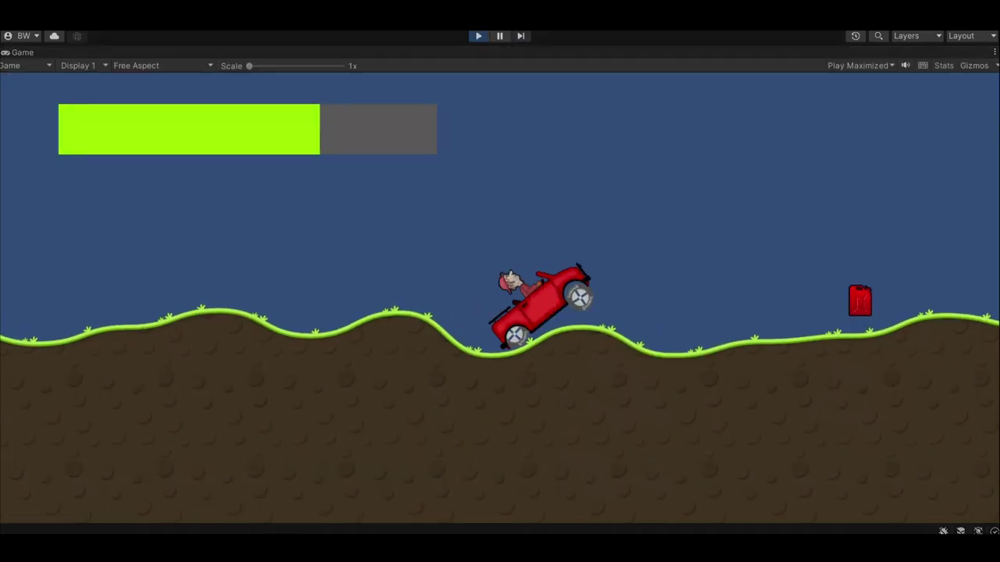
{"action": "key", "text": "Right"}
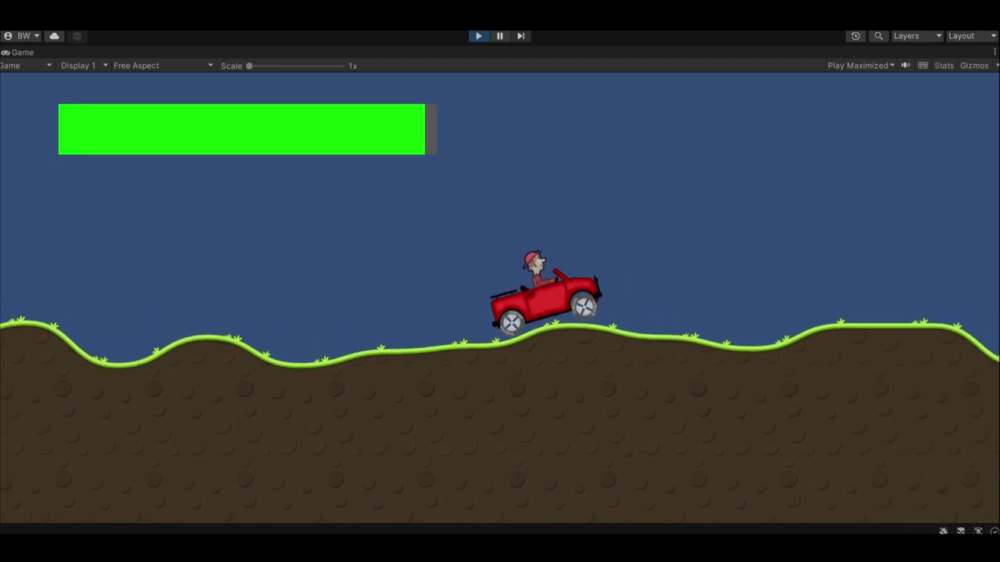
Add a 200 by 50 TextMeshPro text named DistanceTXT to HUDCanvas, importing TMP Essentials, and anchor its pivot and position to the canvas's top left
{"action": "right_click", "coordinate": [586, 204]}
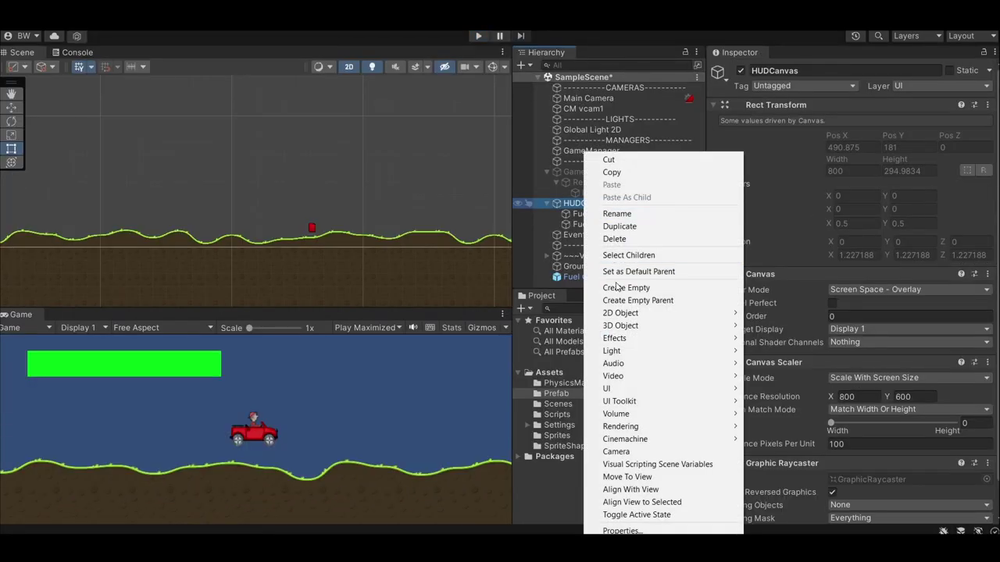
{"action": "mouse_move", "coordinate": [625, 395]}
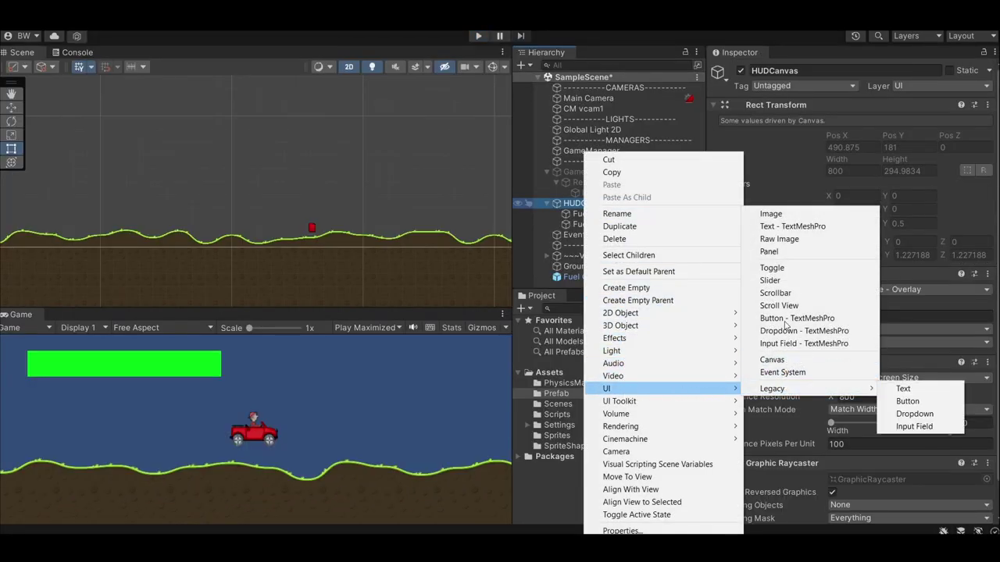
{"action": "left_click", "coordinate": [788, 225]}
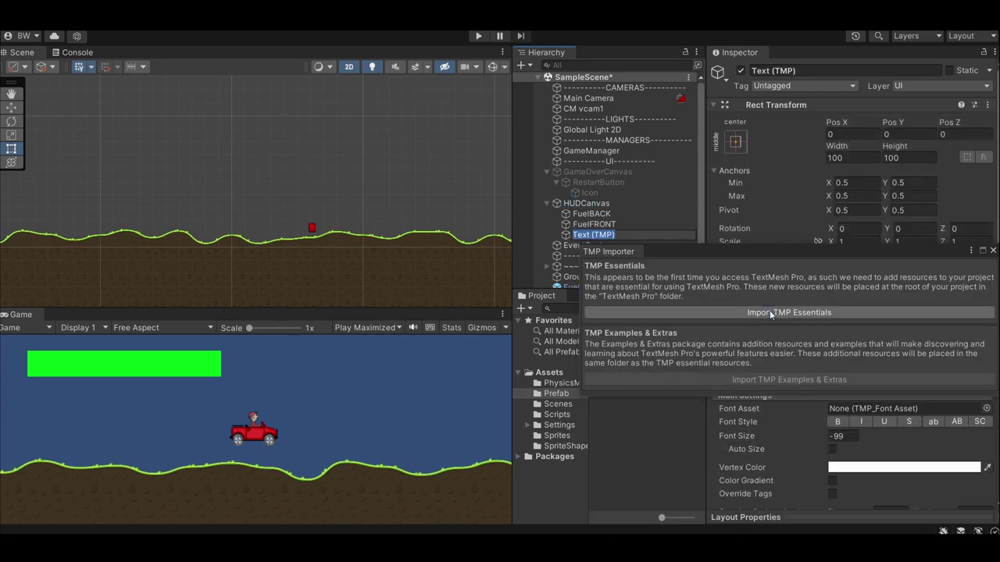
{"action": "left_click", "coordinate": [785, 312]}
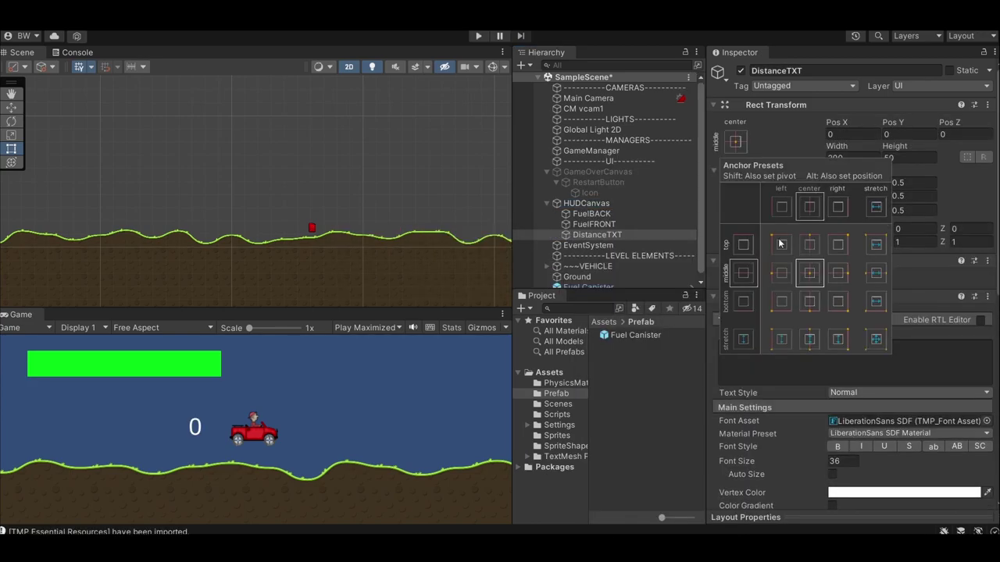
{"action": "left_click", "coordinate": [775, 234], "text": "alt+shift"}
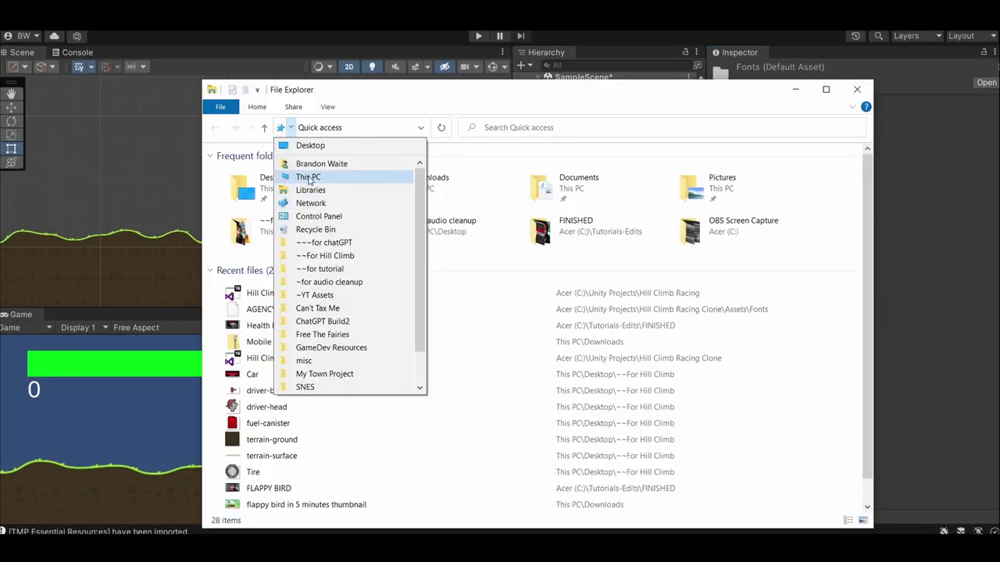
In File Explorer, find Agency FB in the Windows Fonts folder on drive C and copy it into the project's Fonts folder
{"action": "left_click", "coordinate": [311, 177]}
{"action": "left_click", "coordinate": [298, 321]}
{"action": "double_click", "coordinate": [298, 328]}
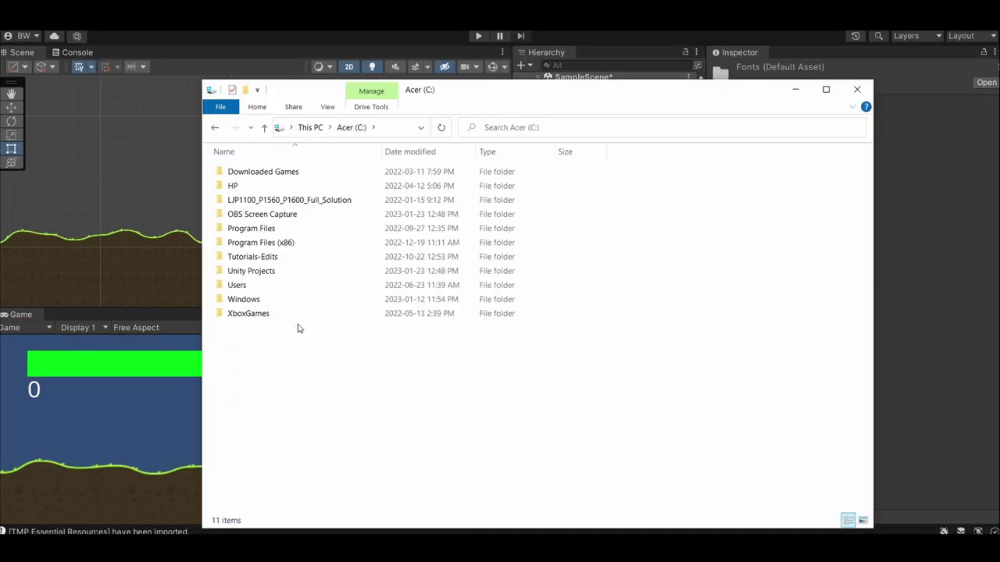
{"action": "double_click", "coordinate": [252, 300]}
{"action": "double_click", "coordinate": [230, 349]}
{"action": "left_click", "coordinate": [227, 220]}
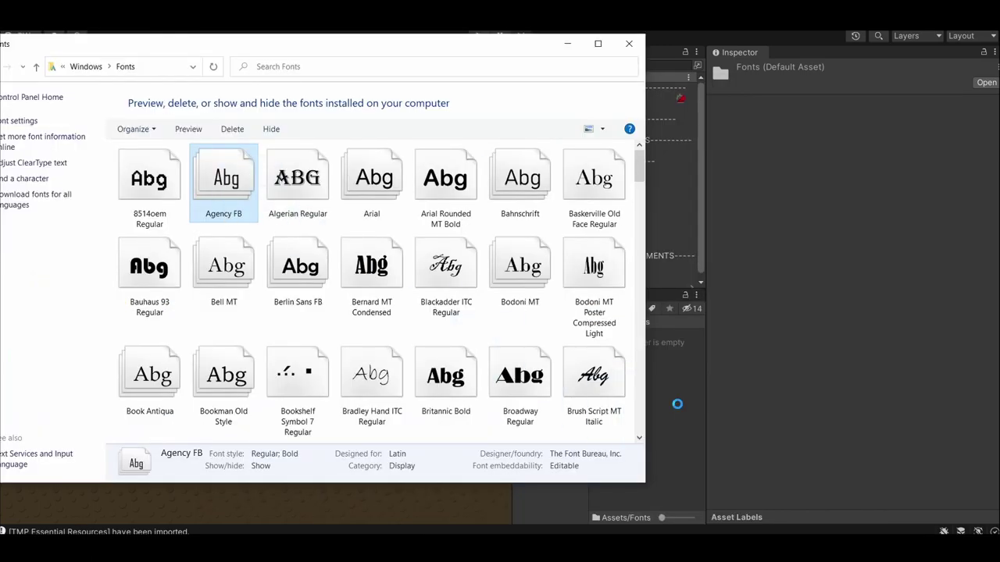
{"action": "left_click", "coordinate": [629, 44]}
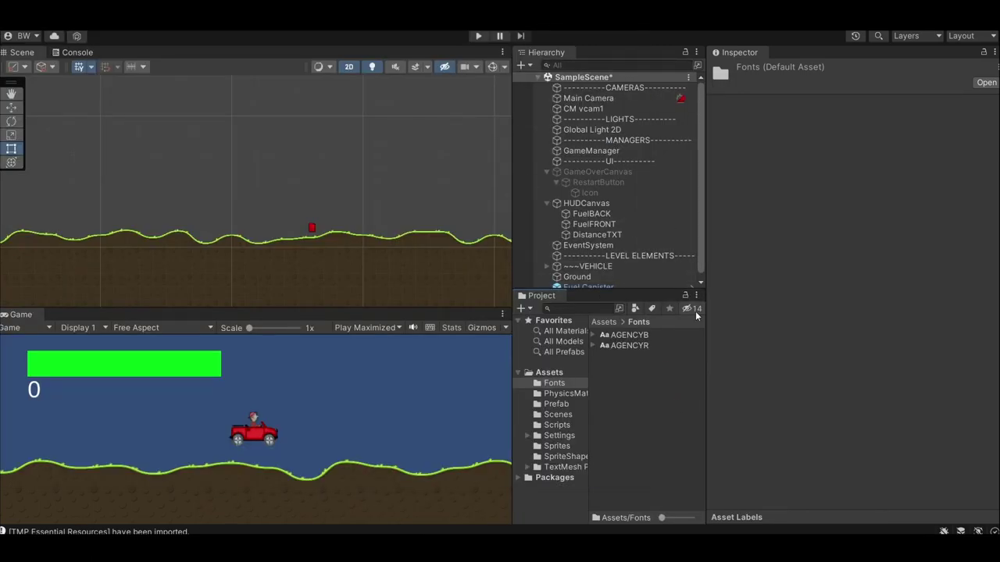
Generate a TextMeshPro font atlas from AGENCYB and save it as AGENCYB SDF in the Fonts folder
{"action": "left_click", "coordinate": [205, 22]}
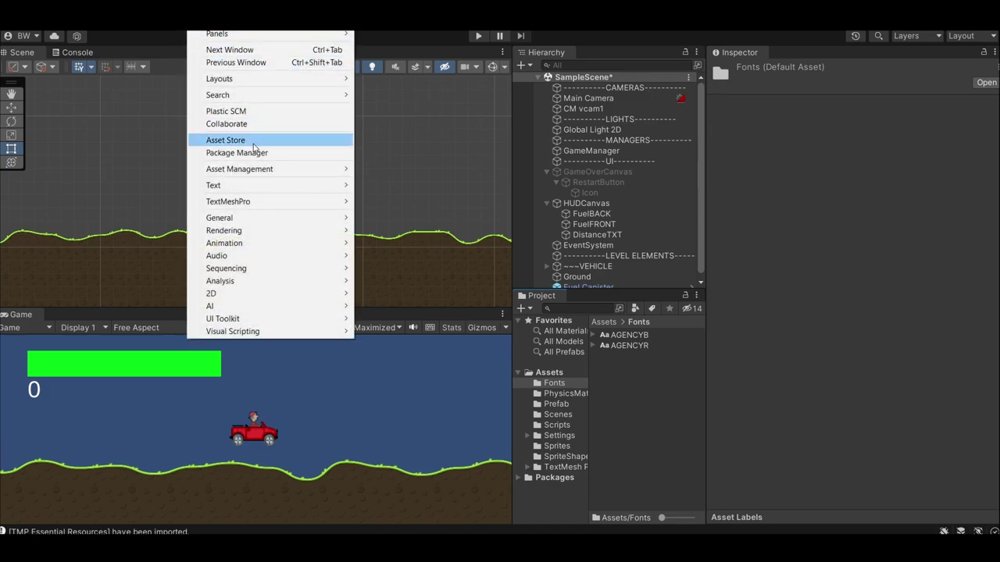
{"action": "mouse_move", "coordinate": [254, 203]}
{"action": "left_click", "coordinate": [380, 203]}
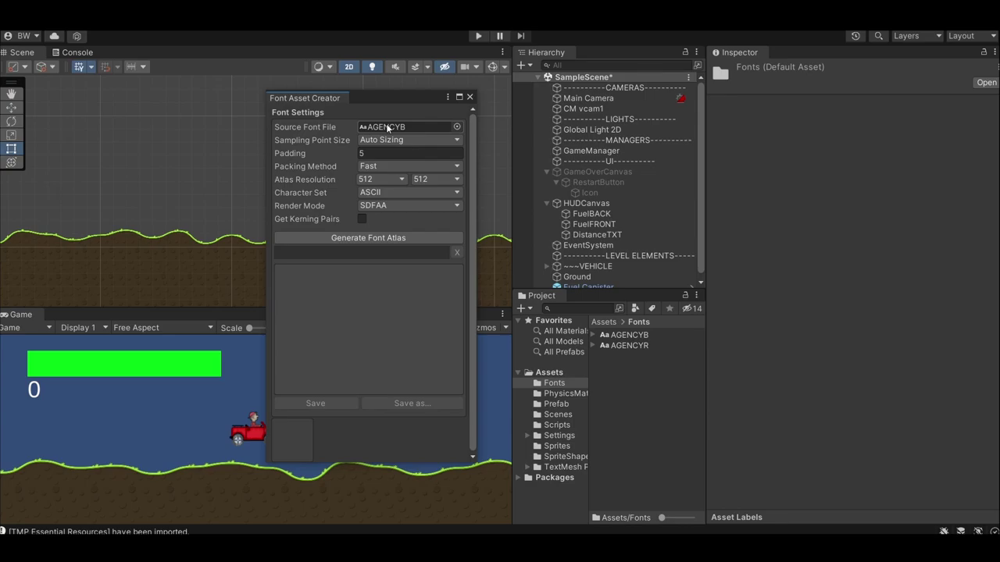
{"action": "left_click", "coordinate": [352, 239]}
{"action": "left_click", "coordinate": [331, 403]}
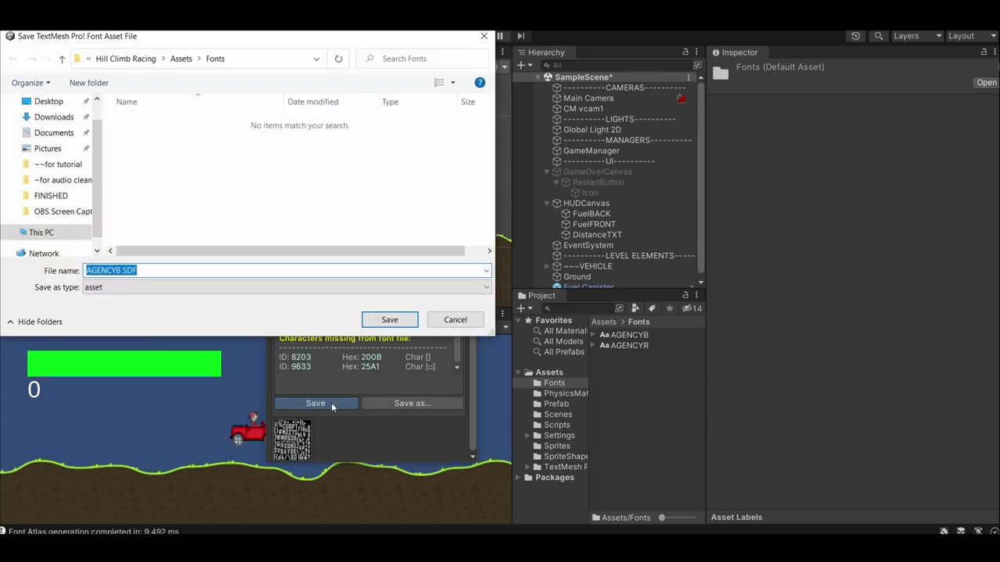
{"action": "left_click", "coordinate": [389, 319]}
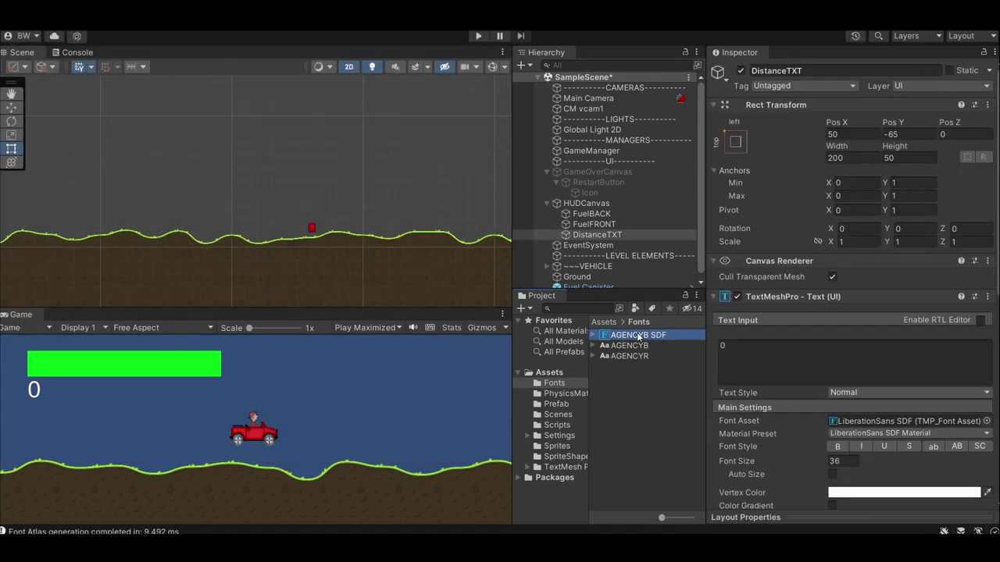
Give DistanceTXT the AGENCYB SDF font and right alignment, and set its Pos X to -105
{"action": "scroll", "coordinate": [877, 414], "scroll_direction": "down", "scroll_amount": 10}
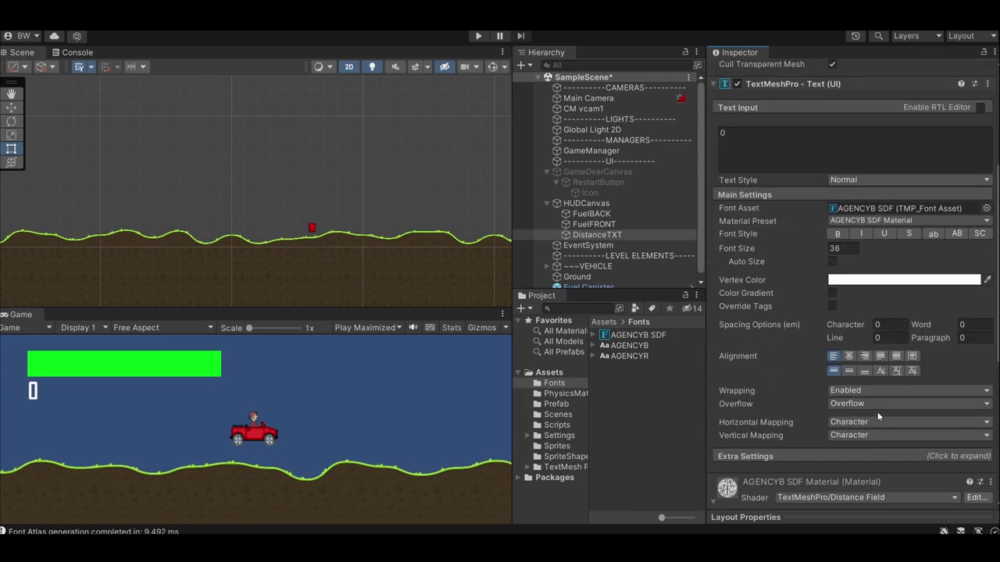
{"action": "scroll", "coordinate": [858, 355], "scroll_direction": "up", "scroll_amount": 5}
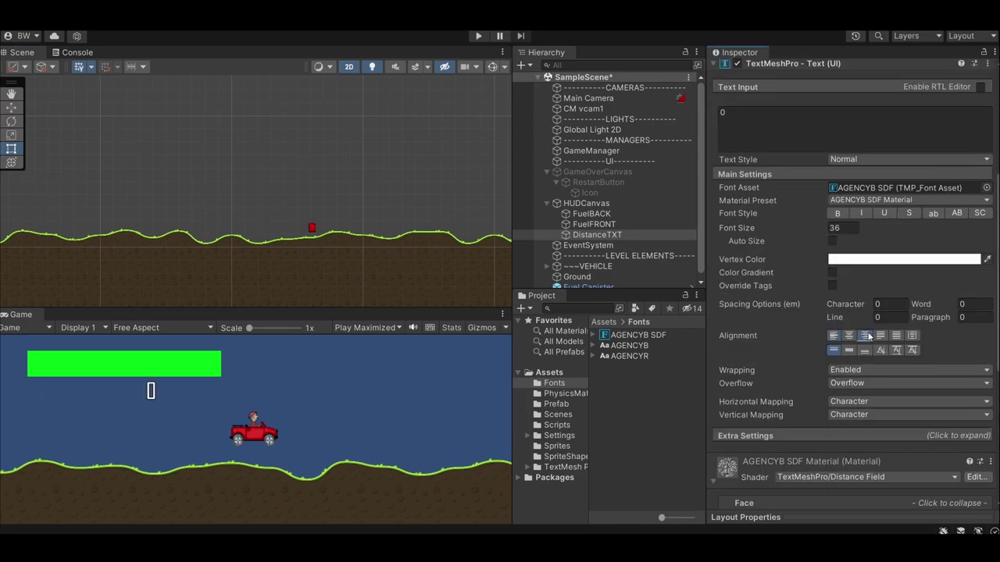
{"action": "scroll", "coordinate": [868, 336], "scroll_direction": "up", "scroll_amount": 5}
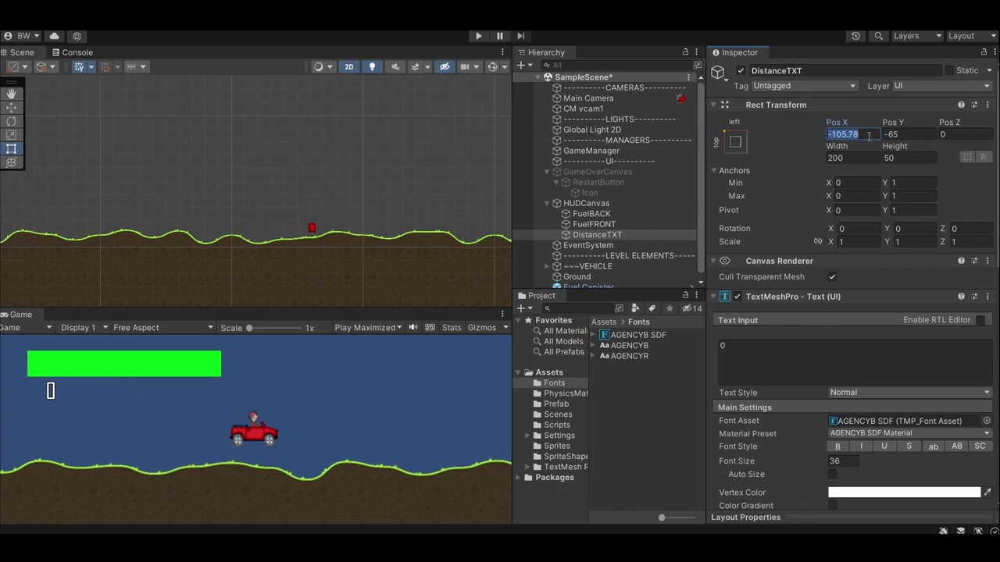
{"action": "type", "text": "105"}
Create a C# script named DisplayDistanceText in the Scripts folder, attach it to GameManager and open it for editing
{"action": "left_click", "coordinate": [557, 425]}
{"action": "right_click", "coordinate": [641, 435]}
{"action": "mouse_move", "coordinate": [708, 142]}
{"action": "left_click", "coordinate": [863, 36]}
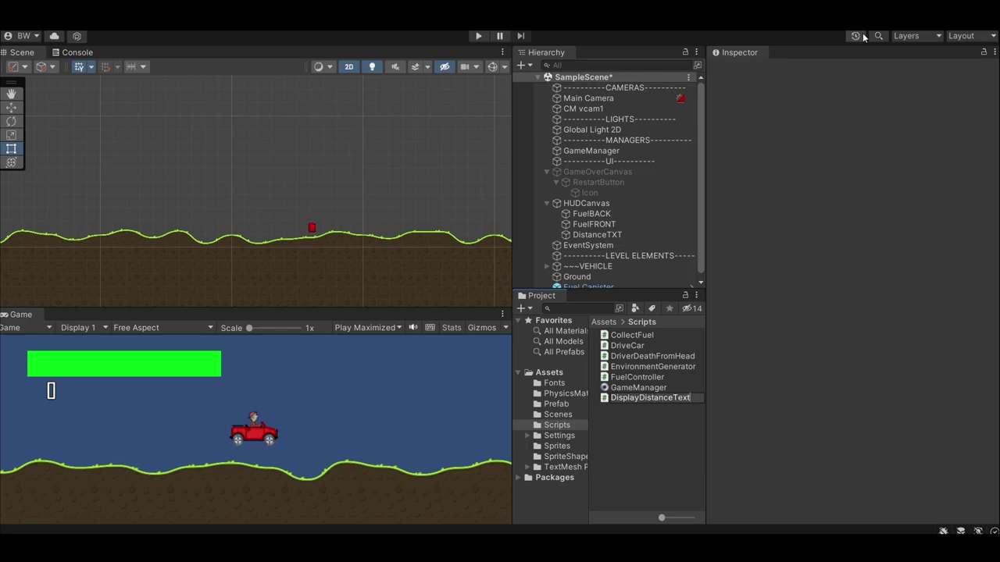
{"action": "left_click", "coordinate": [592, 151]}
{"action": "double_click", "coordinate": [643, 346]}
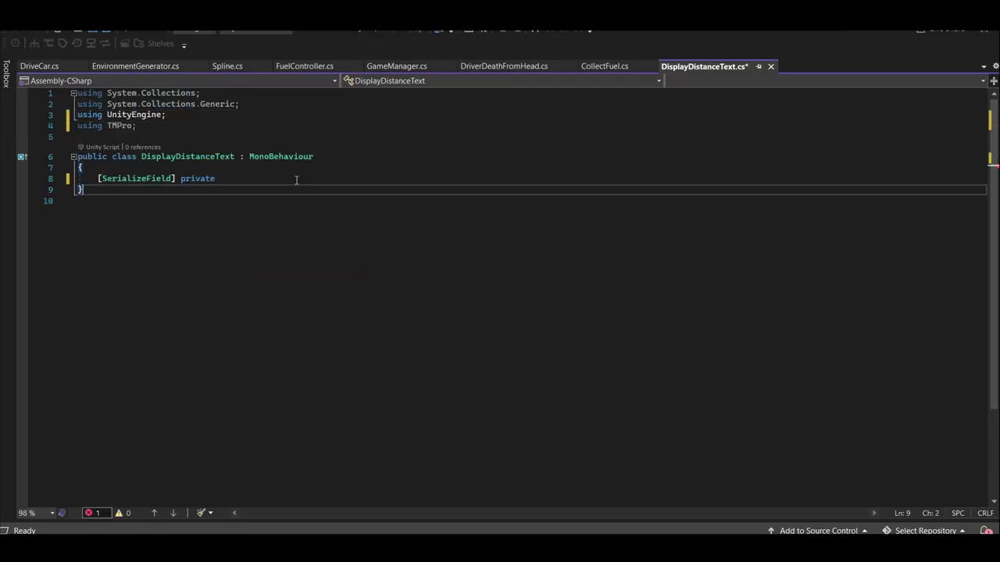
Declare serialized private fields TextMeshProUGUI _distanceText and Transform _playerTrans, plus a private Vector2 _startPosition
{"action": "left_click", "coordinate": [297, 180]}
{"action": "type", "text": "TextMeshProUGUI _distanceText;"}
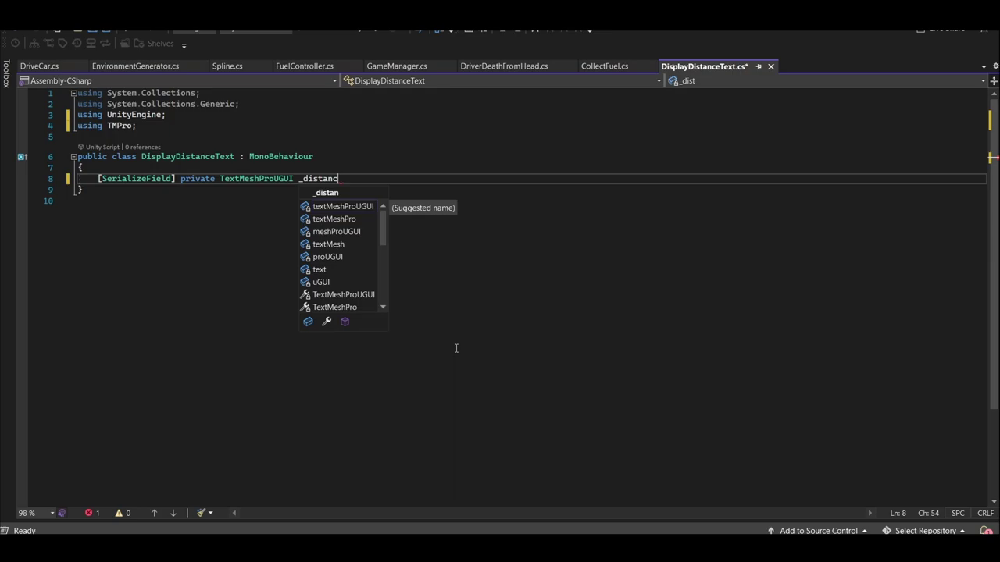
{"action": "key", "text": "Return"}
{"action": "type", "text": "[SerializeField] private Transform _playerTrans;"}
{"action": "key", "text": "Return"}
{"action": "key", "text": "Return"}
{"action": "type", "text": "private Vector2 _startPosition;"}
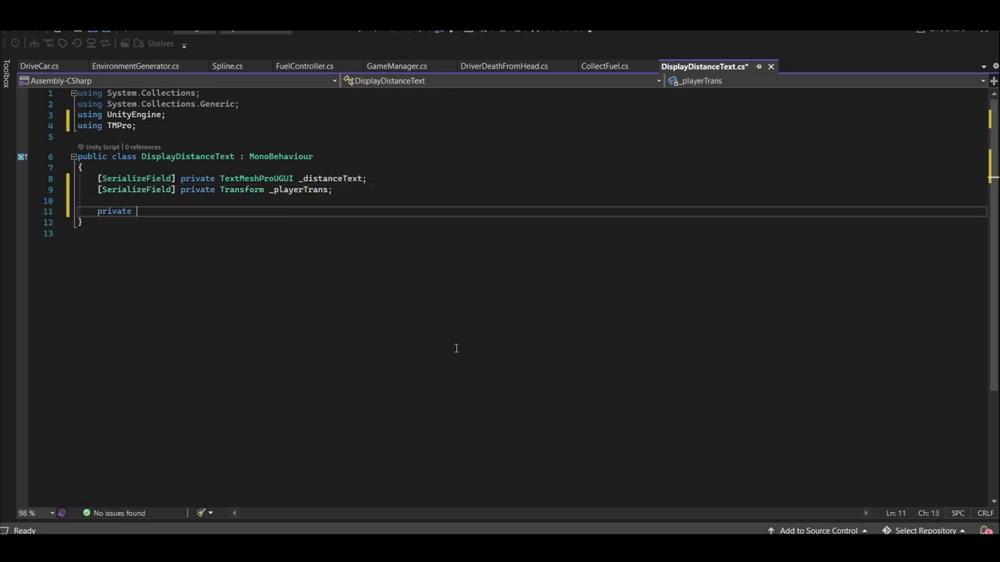
Add a Start method that sets _startPosition to _playerTrans.position, and save the script
{"action": "key", "text": "Return"}
{"action": "key", "text": "Return"}
{"action": "type", "text": "start"}
{"action": "key", "text": "Tab"}
{"action": "type", "text": "_startPosition = _playe"}
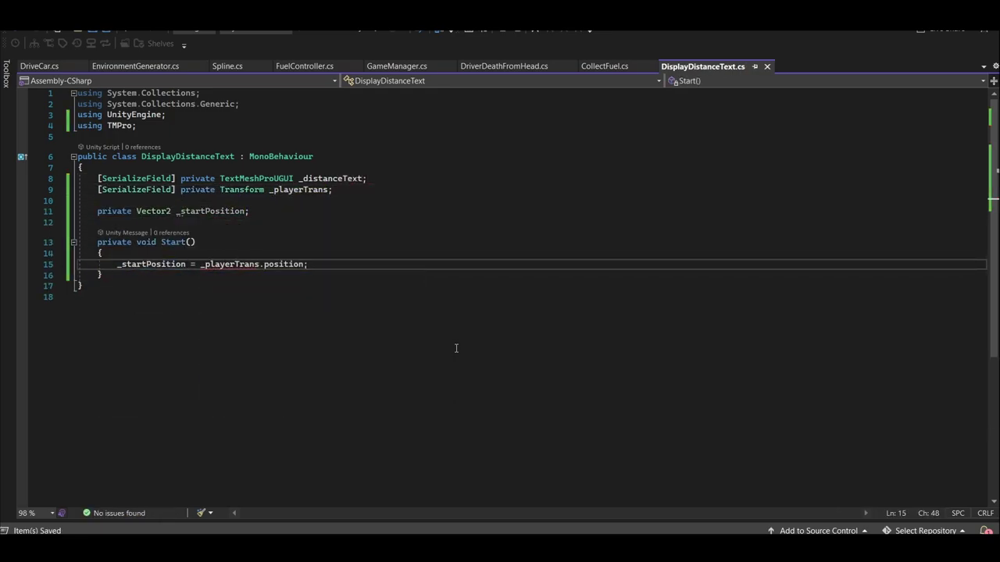
Add an Update method that computes Vector2 distance as (Vector2)_playerTrans.position - _startPosition and sets distance.y to 0f
{"action": "key", "text": "Down"}
{"action": "key", "text": "Return"}
{"action": "key", "text": "Return"}
{"action": "type", "text": "update"}
{"action": "key", "text": "Tab"}
{"action": "type", "text": "Vector2 distance = _playerTrans.position - _startPosition;"}
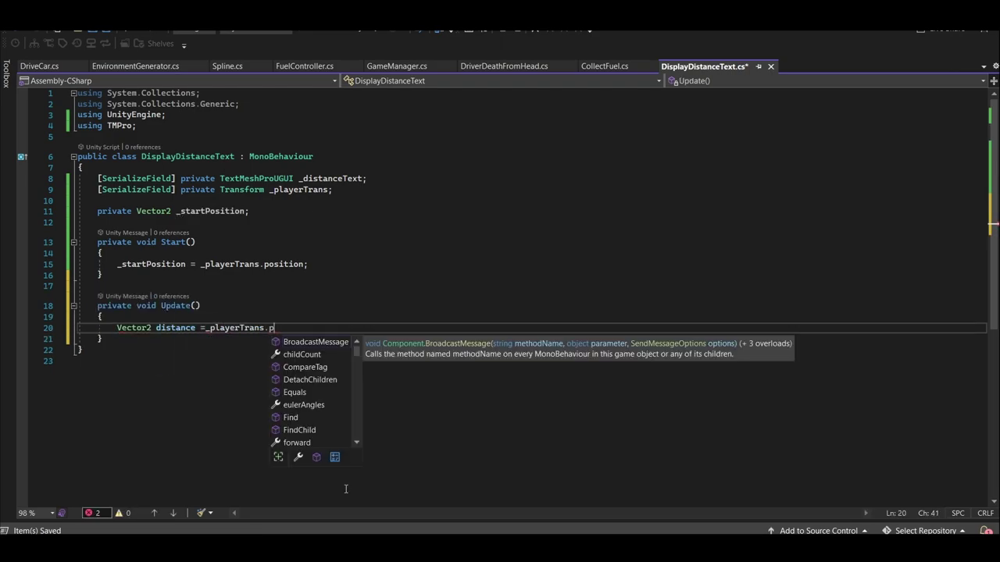
{"action": "left_click", "coordinate": [212, 329]}
{"action": "type", "text": "(Vector2)"}
{"action": "left_click", "coordinate": [461, 328]}
{"action": "key", "text": "Return"}
{"action": "type", "text": "_"}
{"action": "key", "text": "BackSpace"}
{"action": "type", "text": "distance.y = 0f;"}
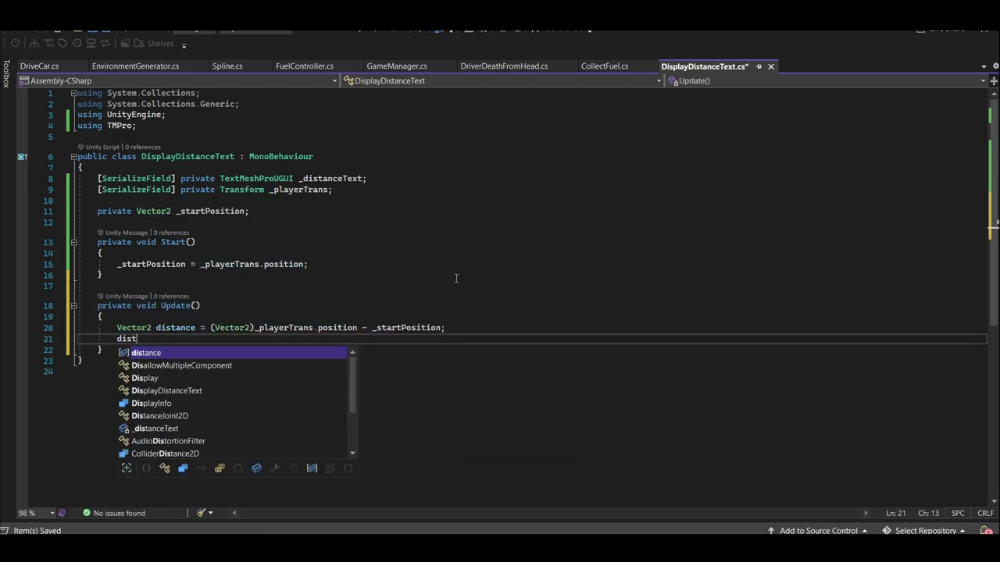
In Update, add an if block that sets distance.x to 0 when distance.x is below 0
{"action": "key", "text": "Return"}
{"action": "key", "text": "Return"}
{"action": "type", "text": "i"}
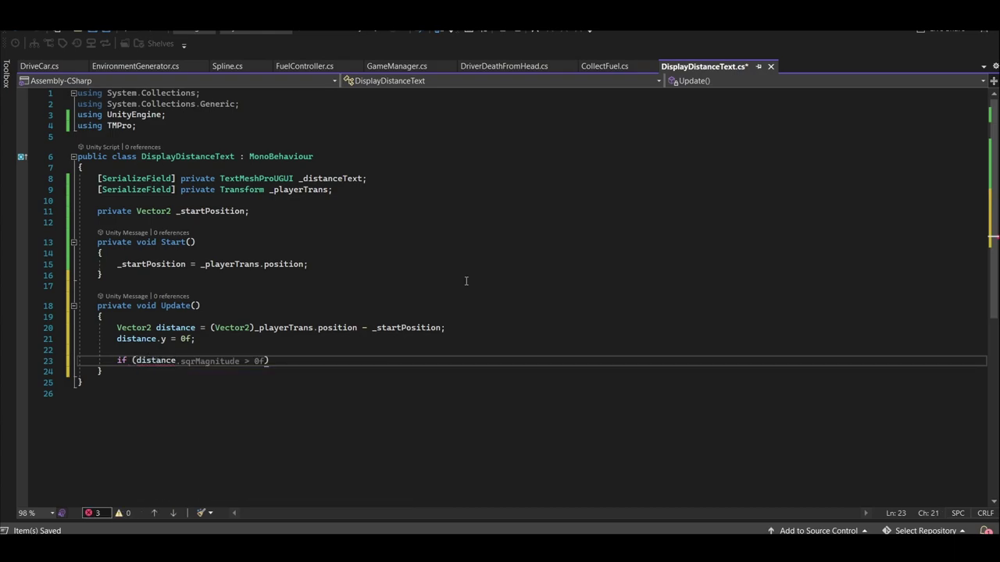
{"action": "type", "text": "f (distance.x <0)"}
{"action": "key", "text": "Return"}
{"action": "type", "text": "{"}
{"action": "key", "text": "Return"}
{"action": "type", "text": "distance.x = 0;"}
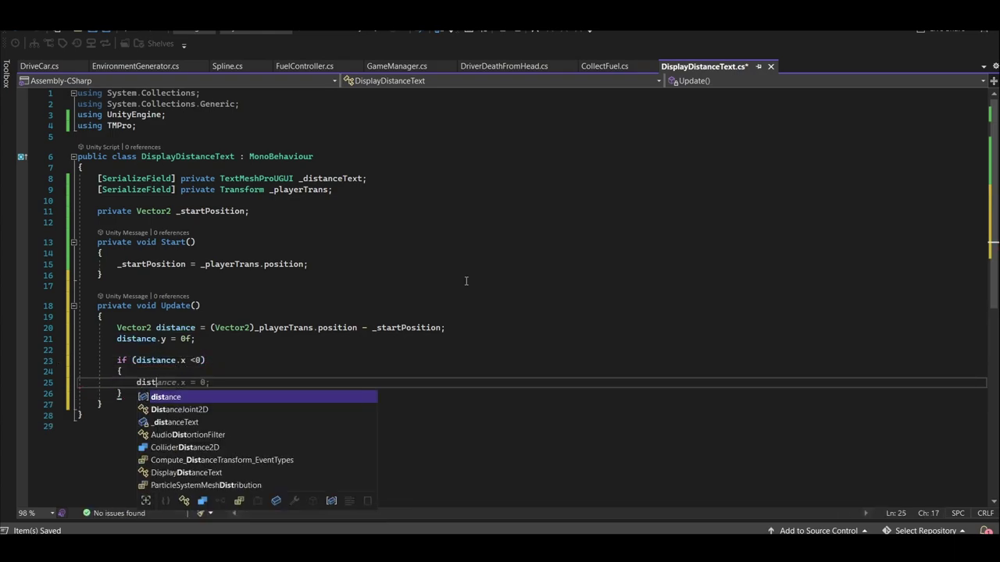
After the if block in Update, set _distanceText.text to distance.x.ToString("F0") + "m", and return to the Unity editor
{"action": "key", "text": "Down"}
{"action": "key", "text": "Return"}
{"action": "key", "text": "Return"}
{"action": "type", "text": "_distanceText.text = dist"}
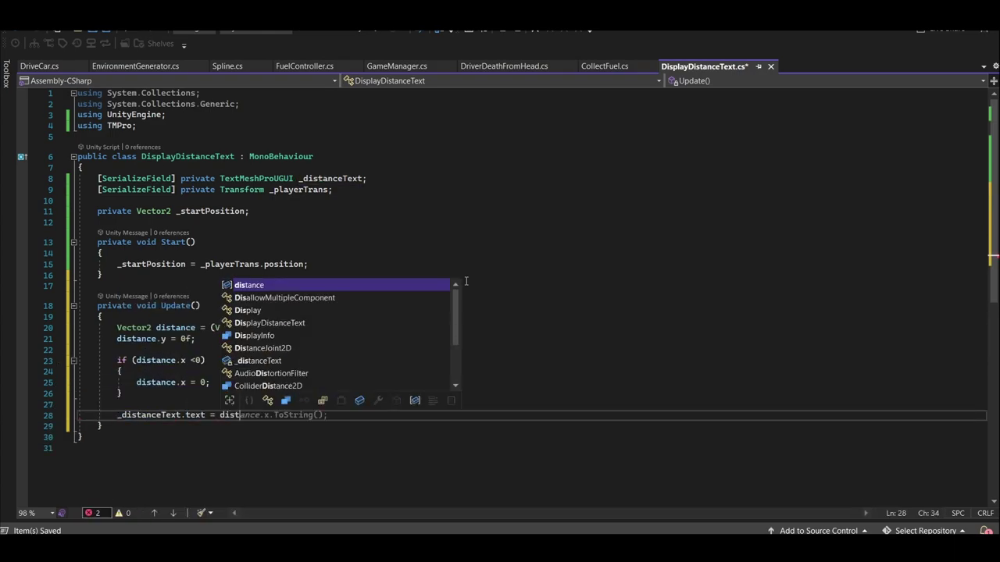
{"action": "type", "text": "ance.x.ToString(\""}
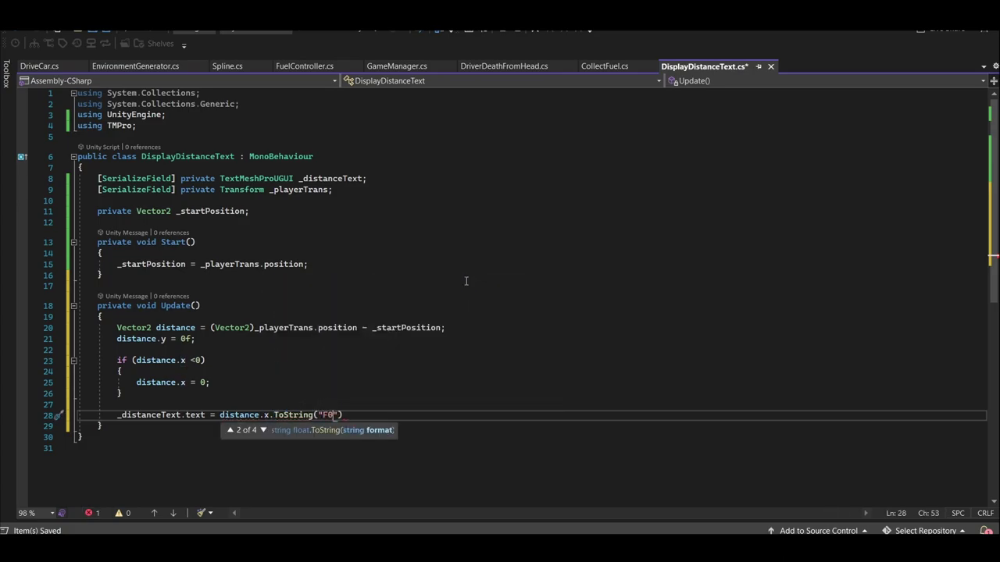
{"action": "type", "text": "F0\")"}
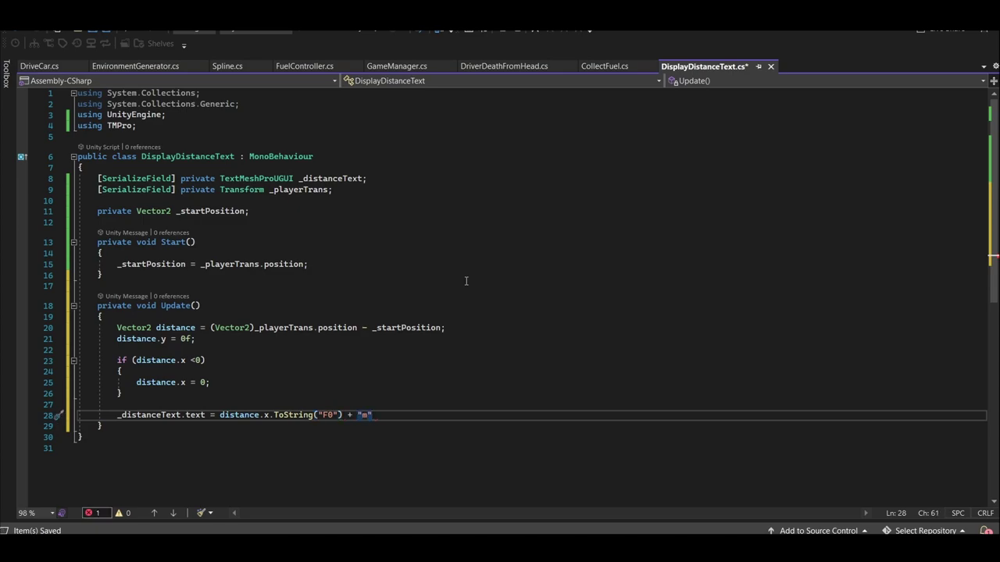
{"action": "left_click", "coordinate": [467, 279]}
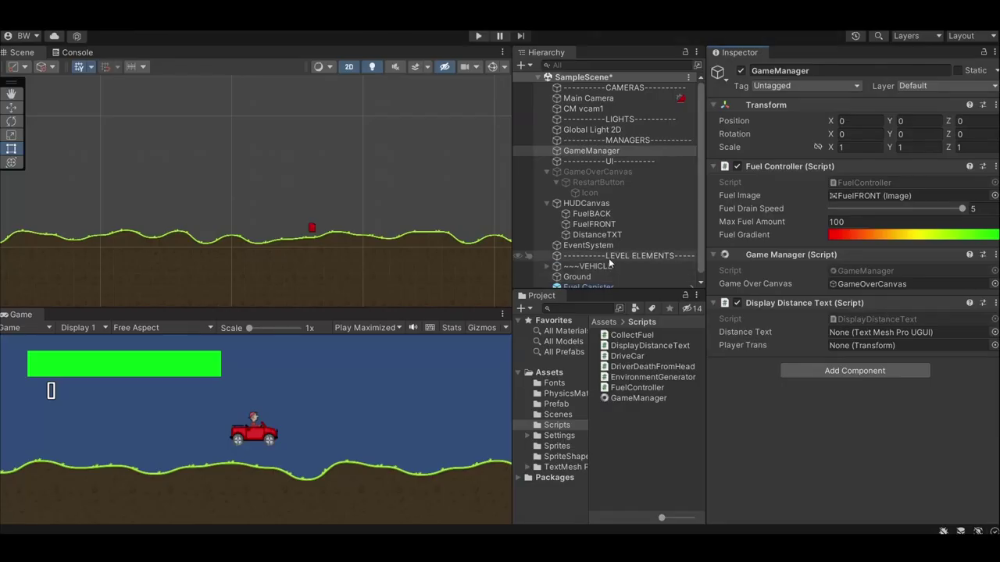
Assign DistanceTXT as the Distance Text and ~~~VEHICLE as the Player Trans of GameManager's Display Distance Text component
{"action": "left_click_drag", "start_coordinate": [780, 304], "coordinate": [898, 332]}
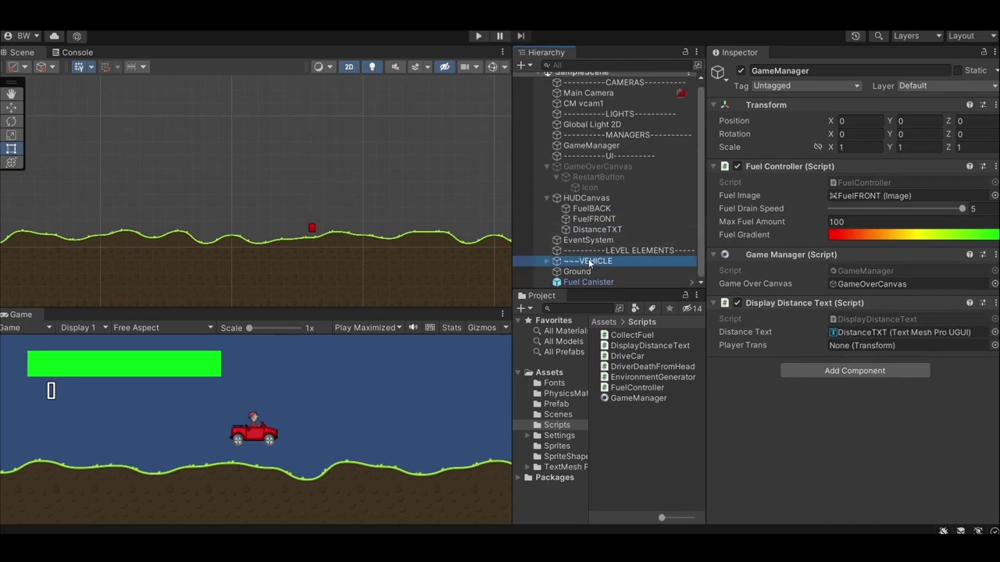
{"action": "left_click_drag", "start_coordinate": [588, 264], "coordinate": [860, 346]}
Change the Main Camera's background colour to a light sky blue
{"action": "left_click", "coordinate": [588, 98]}
{"action": "scroll", "coordinate": [838, 295], "scroll_direction": "down", "scroll_amount": 4}
{"action": "left_click", "coordinate": [895, 328]}
{"action": "left_click", "coordinate": [865, 358]}
{"action": "left_click_drag", "start_coordinate": [925, 314], "coordinate": [940, 307]}
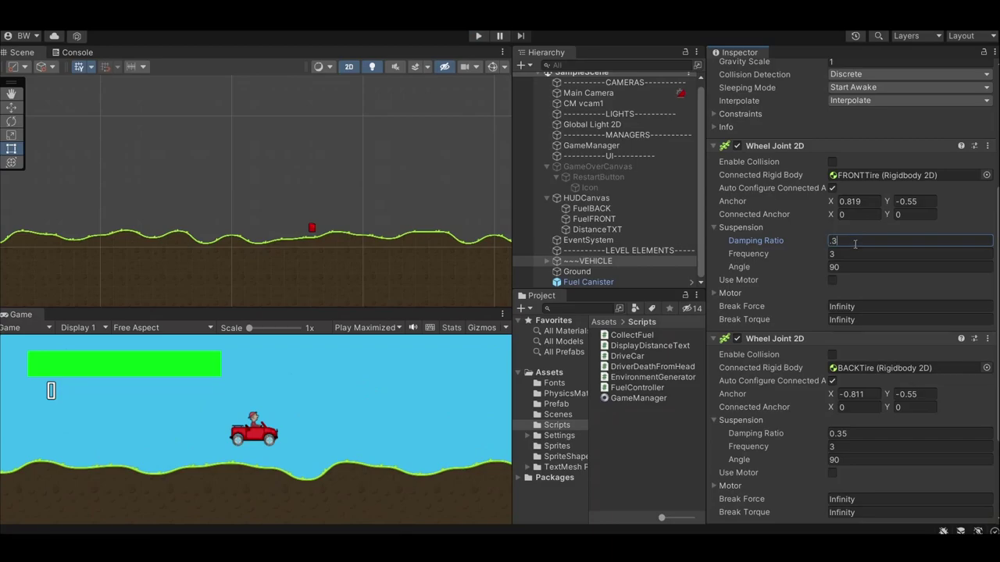
Set the suspension of the vehicle's front Wheel Joint 2D to damping ratio 0.3 and frequency 3.5
{"action": "key", "text": "Return"}
{"action": "scroll", "coordinate": [875, 395], "scroll_direction": "down", "scroll_amount": 1}
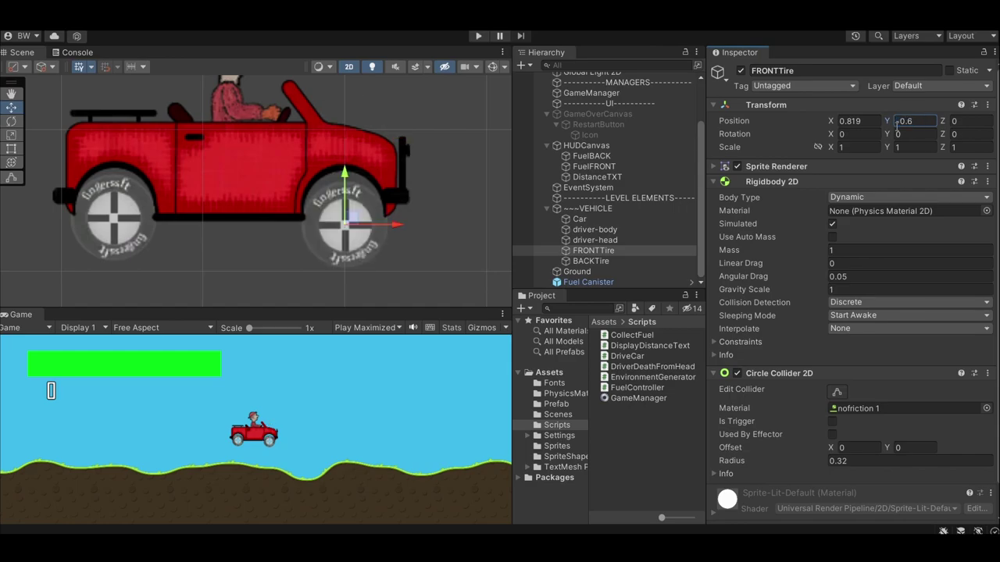
Lower the tires, with FRONTTire's Y position at -0.6, and move the vehicle's Wheel Joint 2D anchors onto the tire centres
{"action": "left_click", "coordinate": [590, 261]}
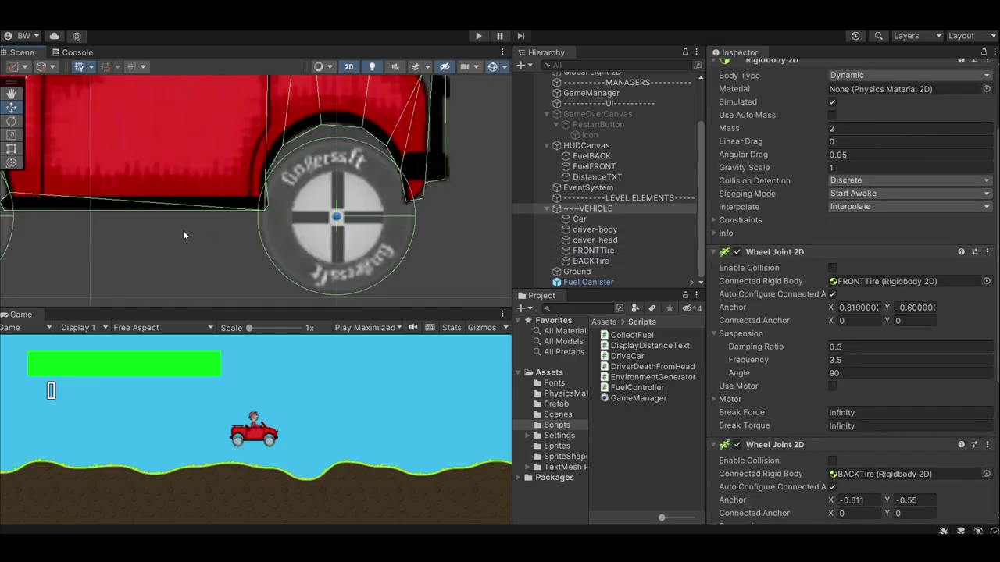
{"action": "middle_click_drag", "start_coordinate": [183, 235], "coordinate": [417, 231]}
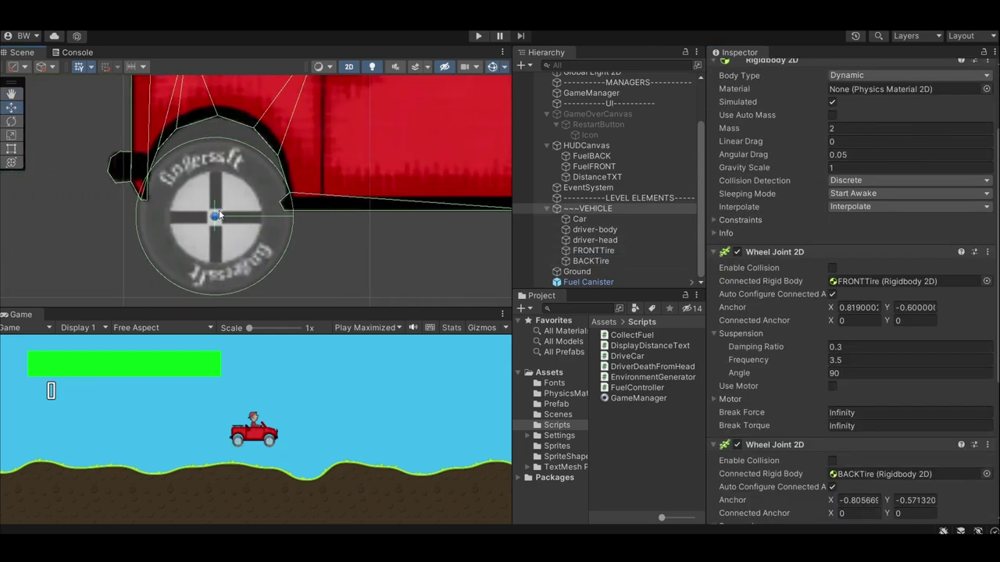